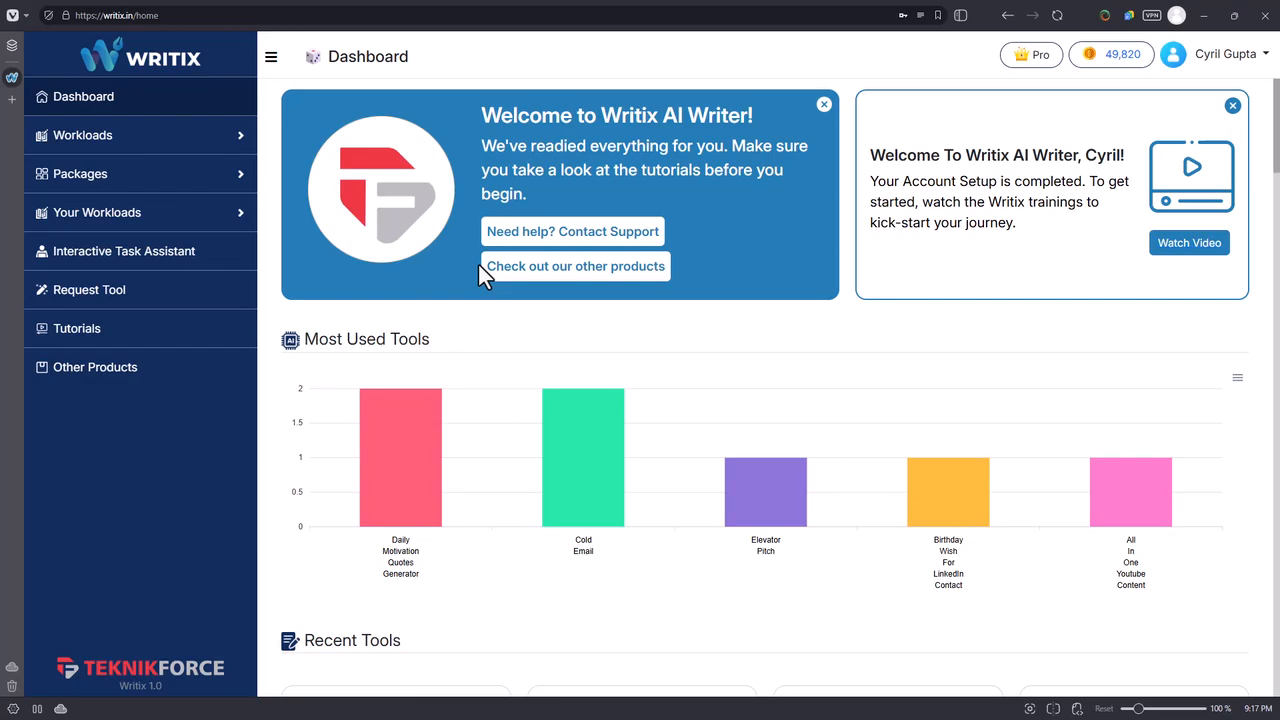
# Look over the dashboard's recent tools, then expand the Workloads list and browse its alphabetical tool entries.
pyautogui.scroll(-5, 460, 220)
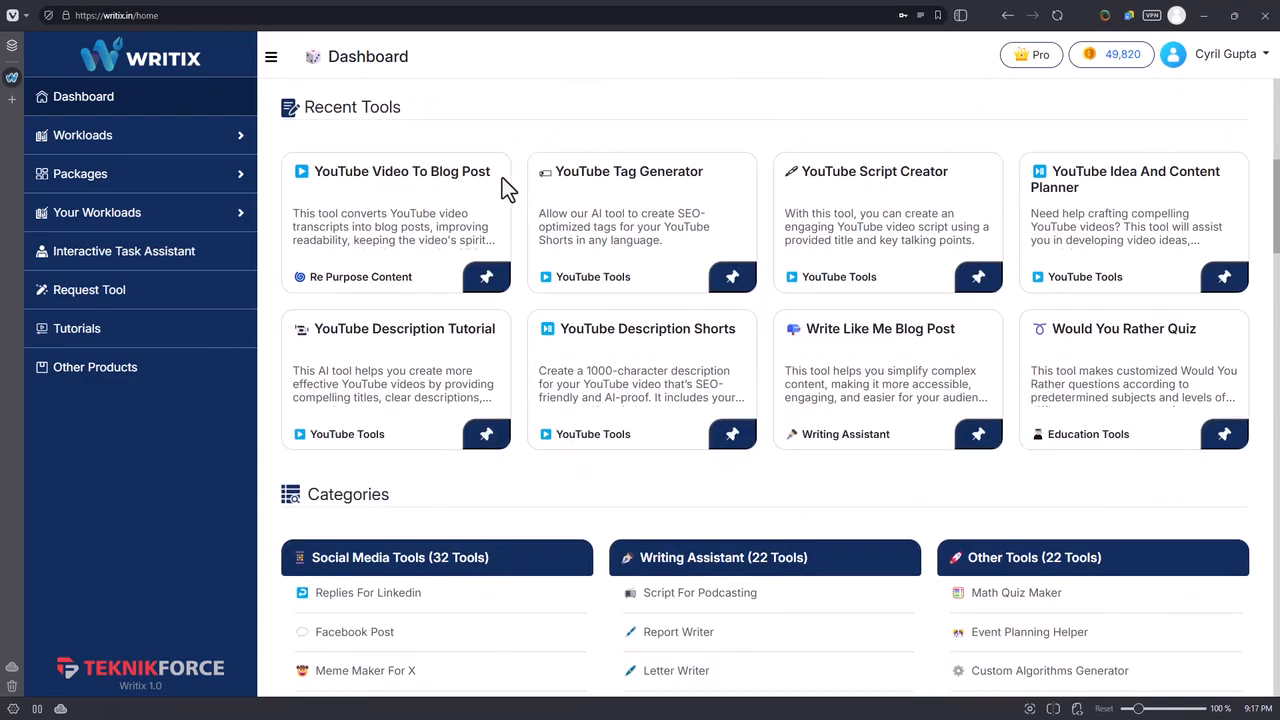
pyautogui.scroll(-4, 837, 109)
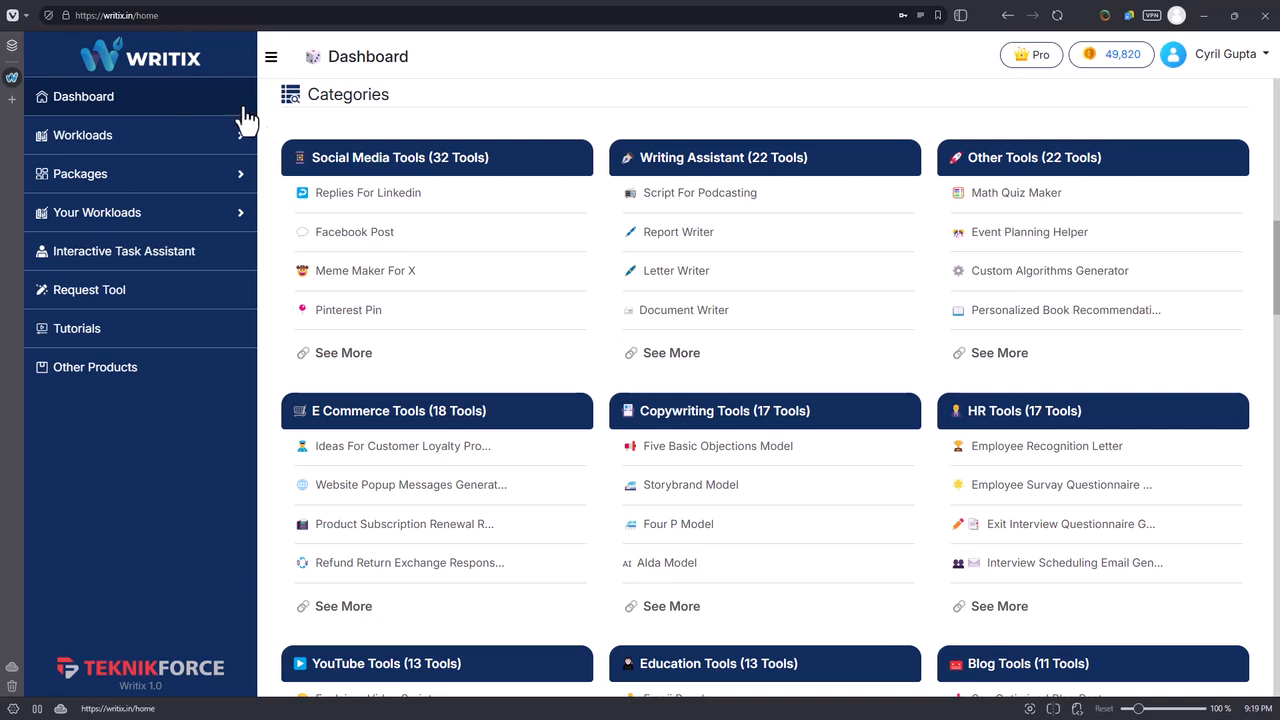
pyautogui.click(118, 135)
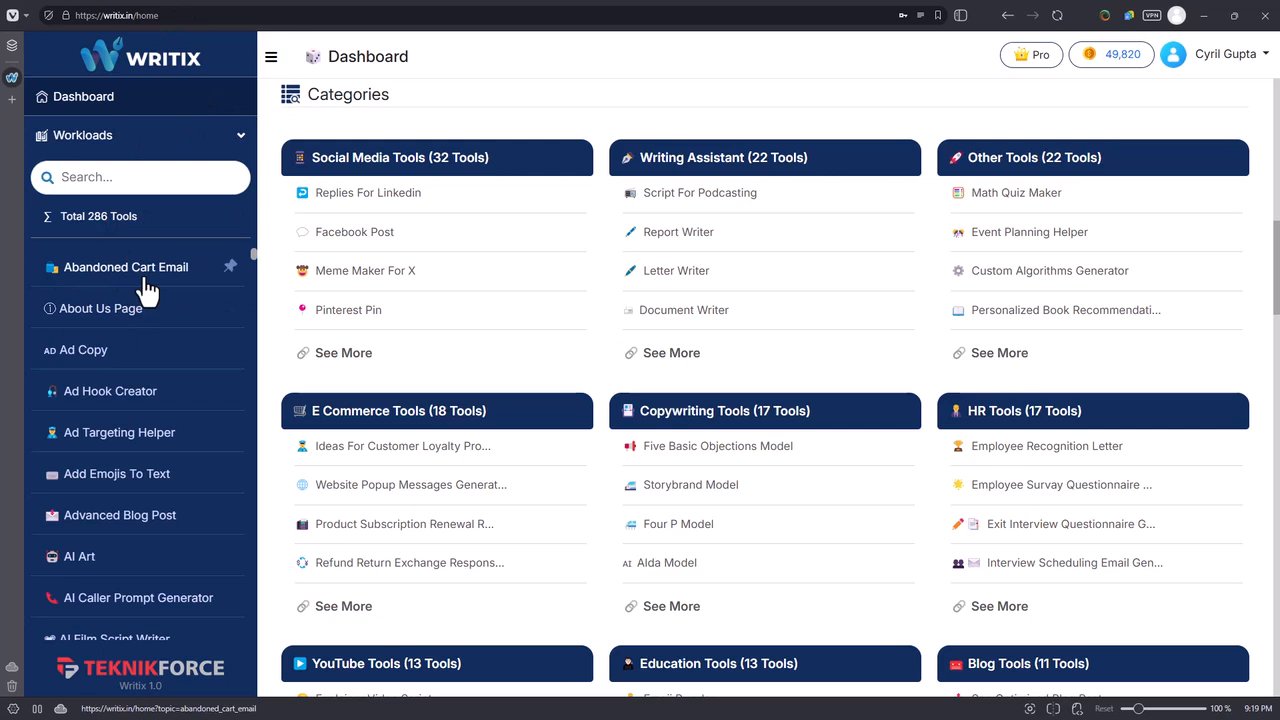
pyautogui.scroll(-1, 157, 333)
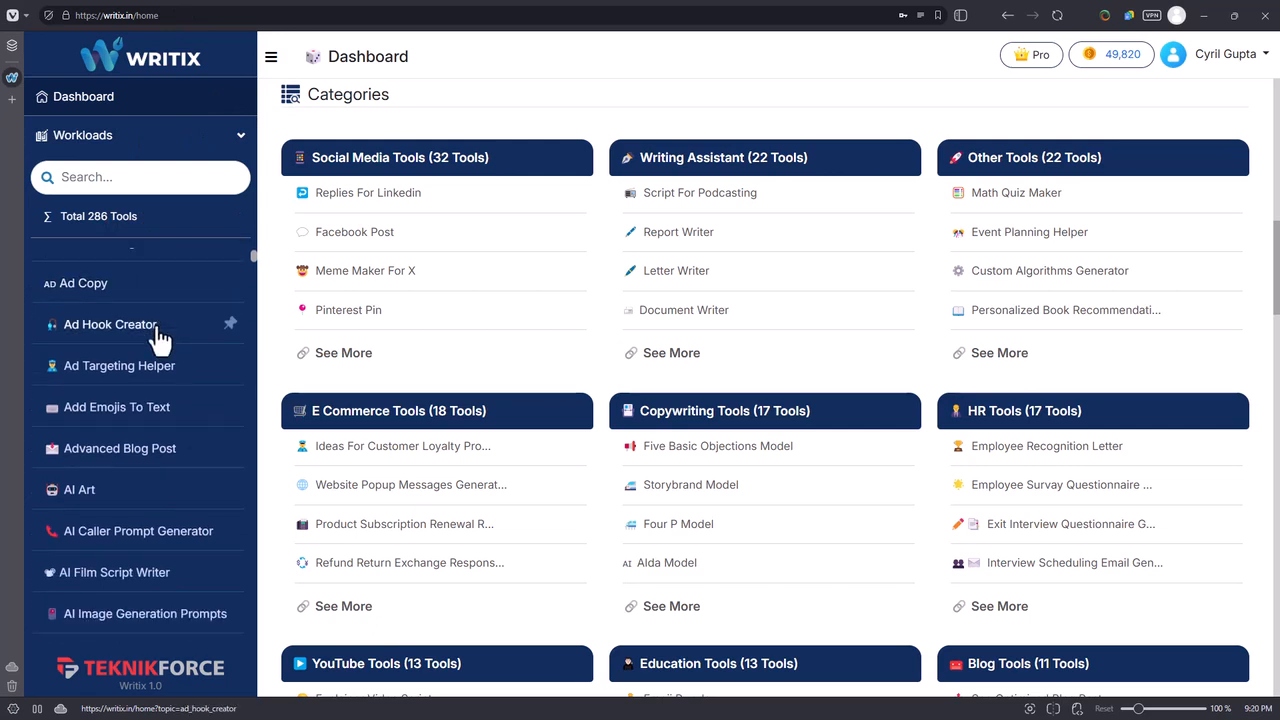
pyautogui.scroll(1, 160, 337)
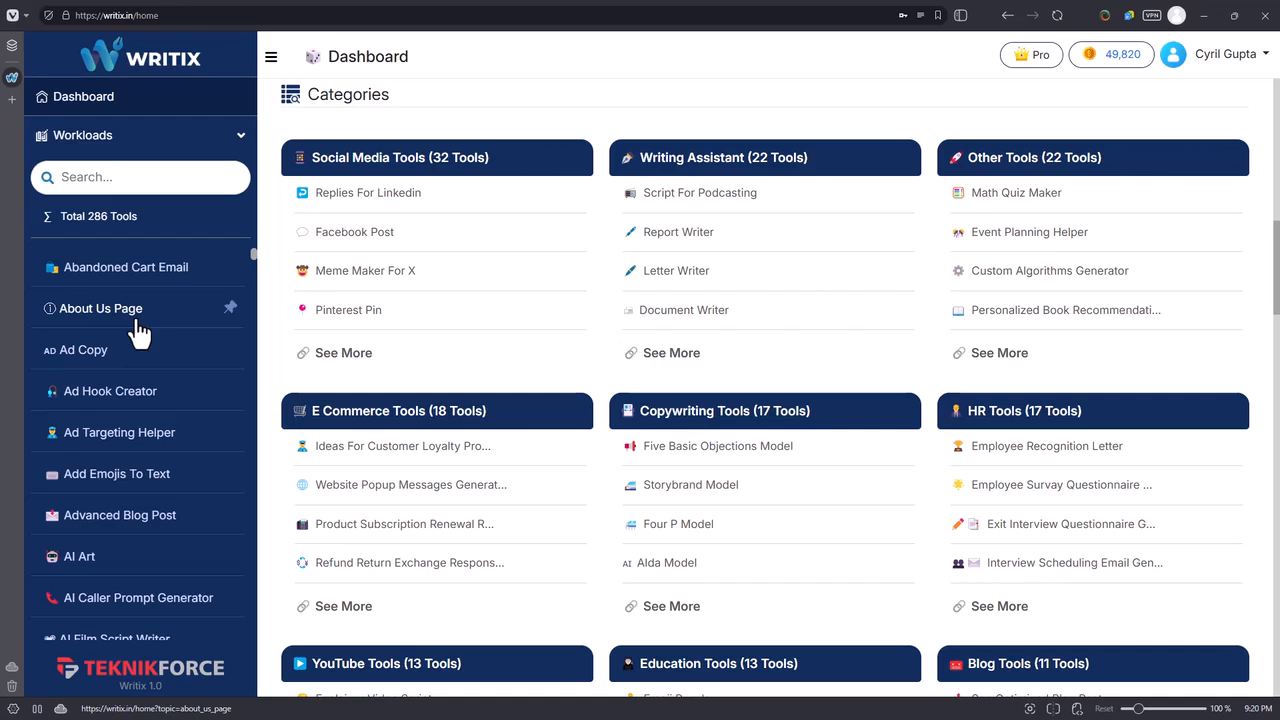
pyautogui.scroll(-1, 140, 332)
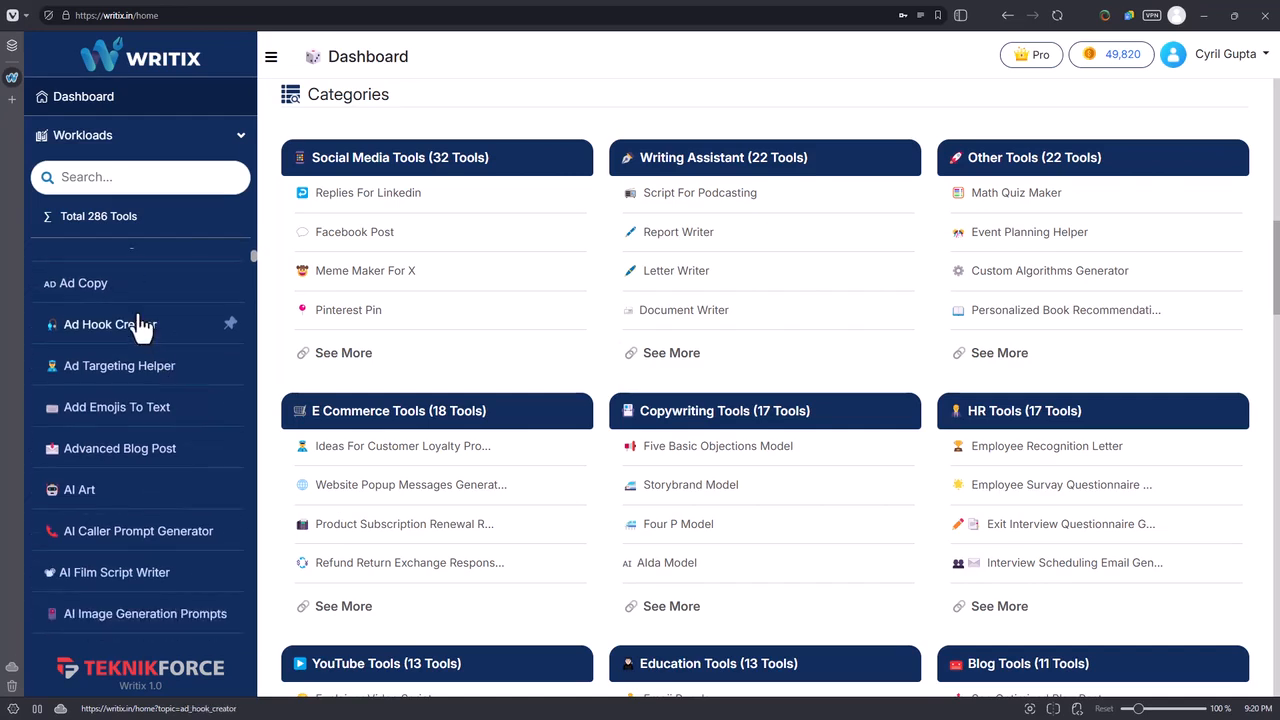
pyautogui.scroll(-1, 140, 325)
pyautogui.scroll(-2, 142, 326)
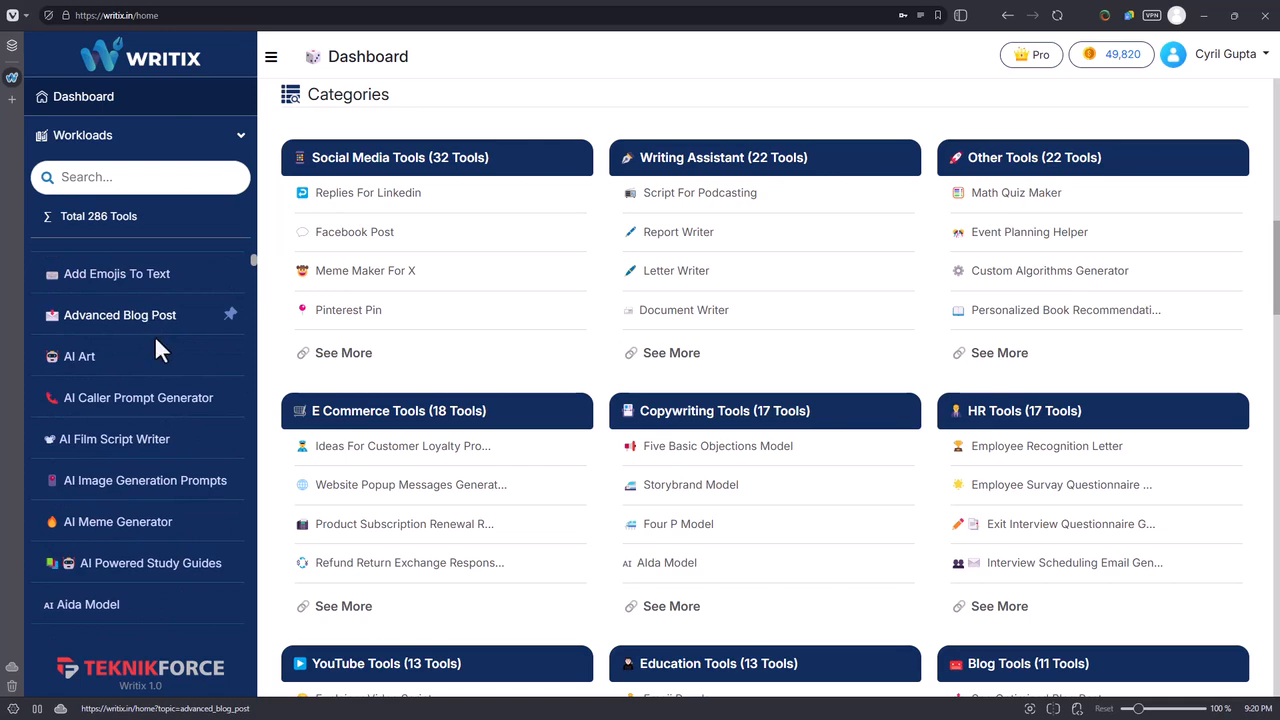
pyautogui.scroll(-3, 157, 340)
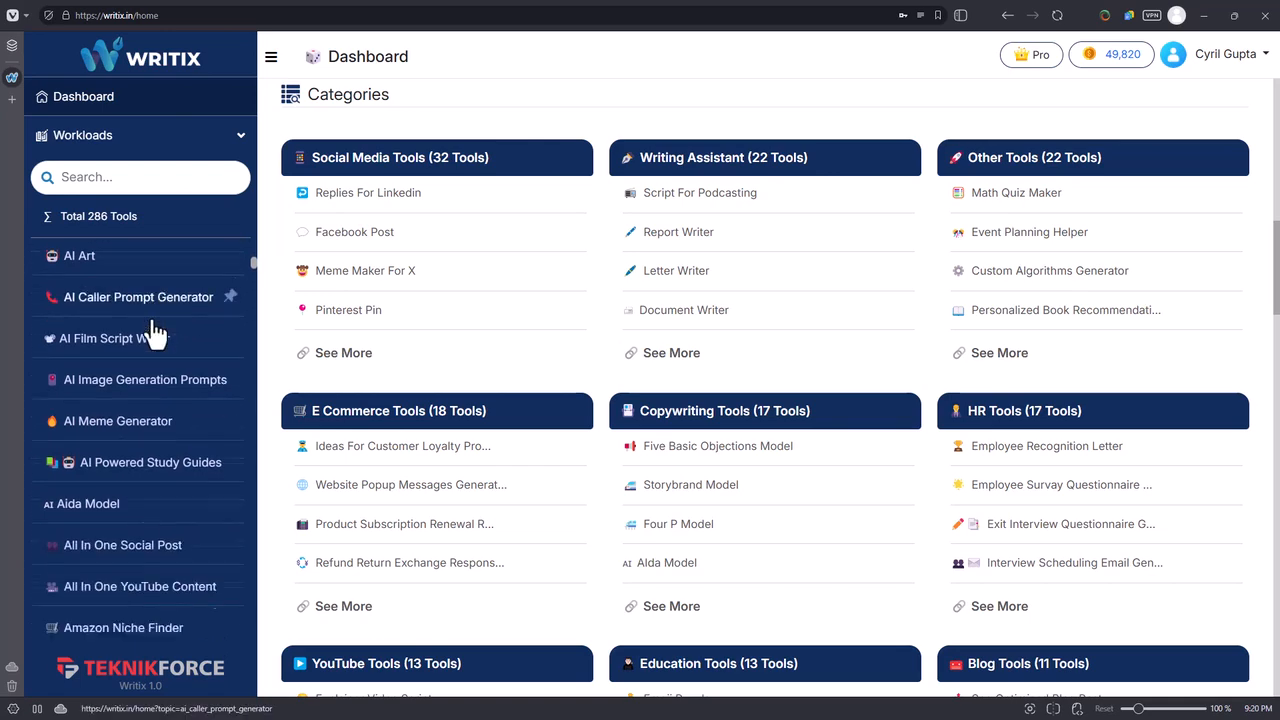
pyautogui.scroll(-6, 602, 376)
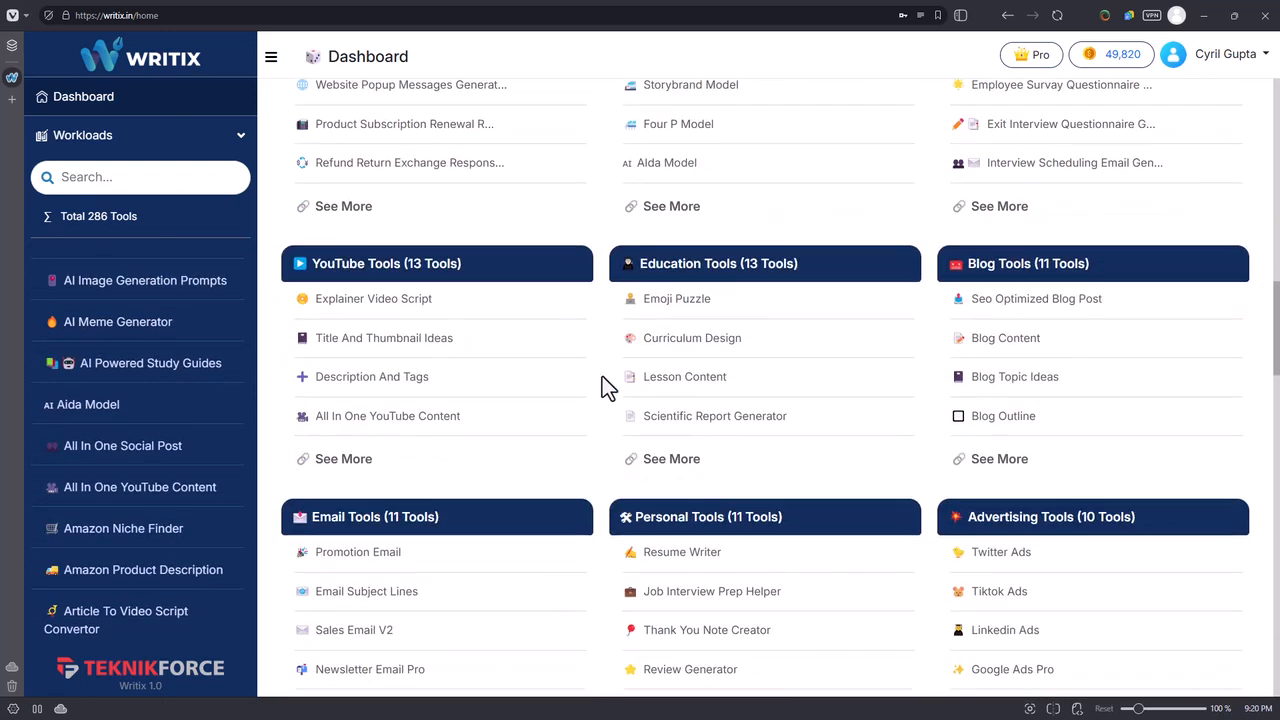
# Examine the dashboard's tool categories, from Social Media Tools through to Re Purpose Content.
pyautogui.scroll(-2, 400, 450)
pyautogui.scroll(-1, 417, 460)
pyautogui.scroll(3, 418, 460)
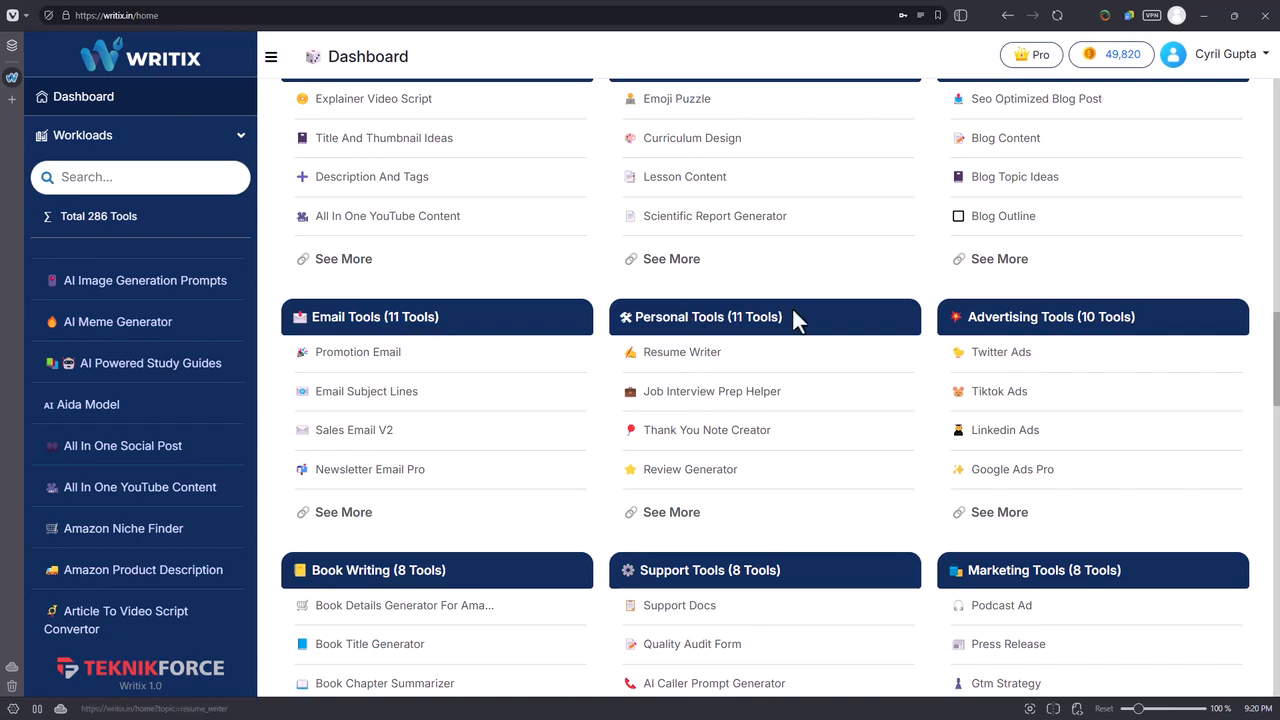
pyautogui.scroll(-2, 1045, 351)
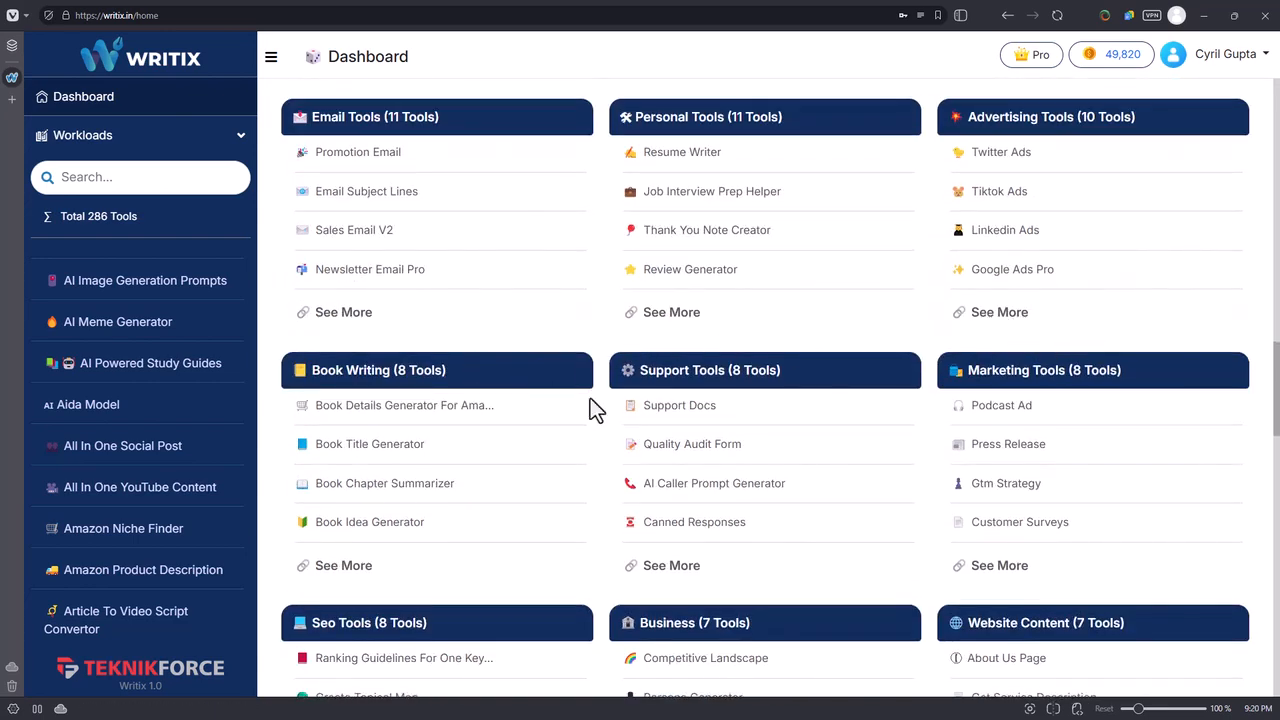
pyautogui.scroll(-1, 1040, 392)
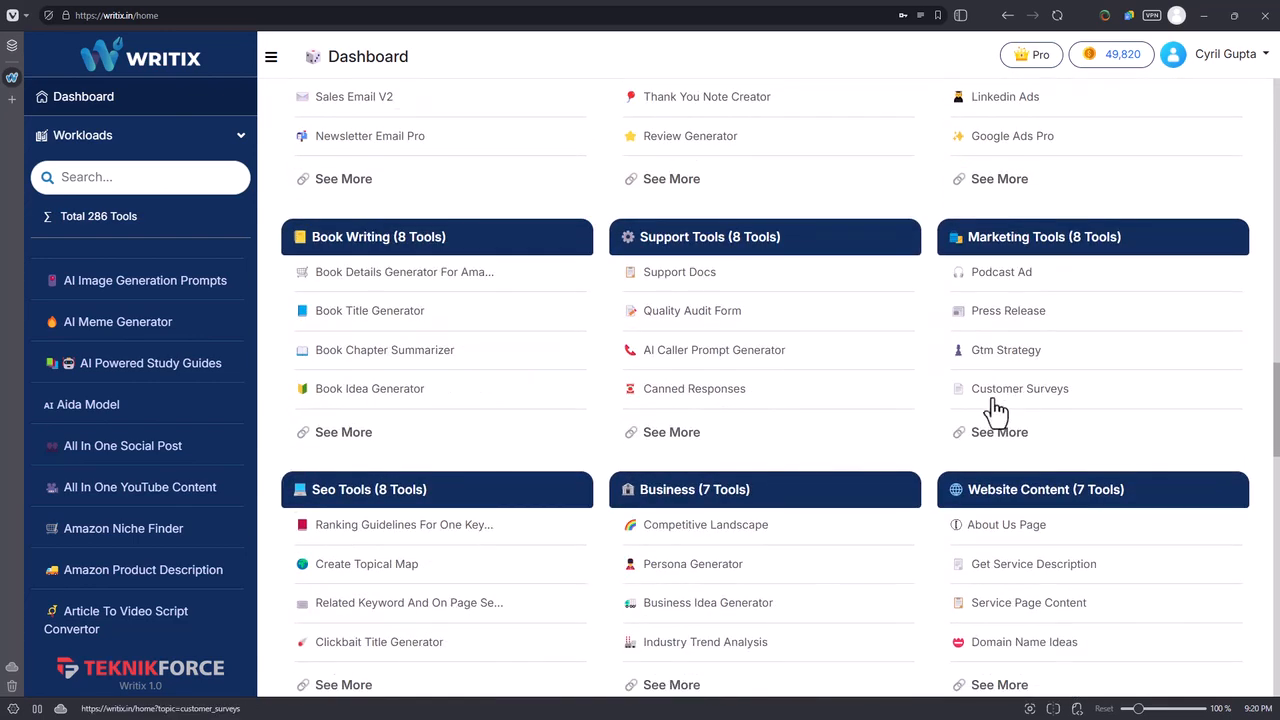
pyautogui.scroll(-2, 693, 510)
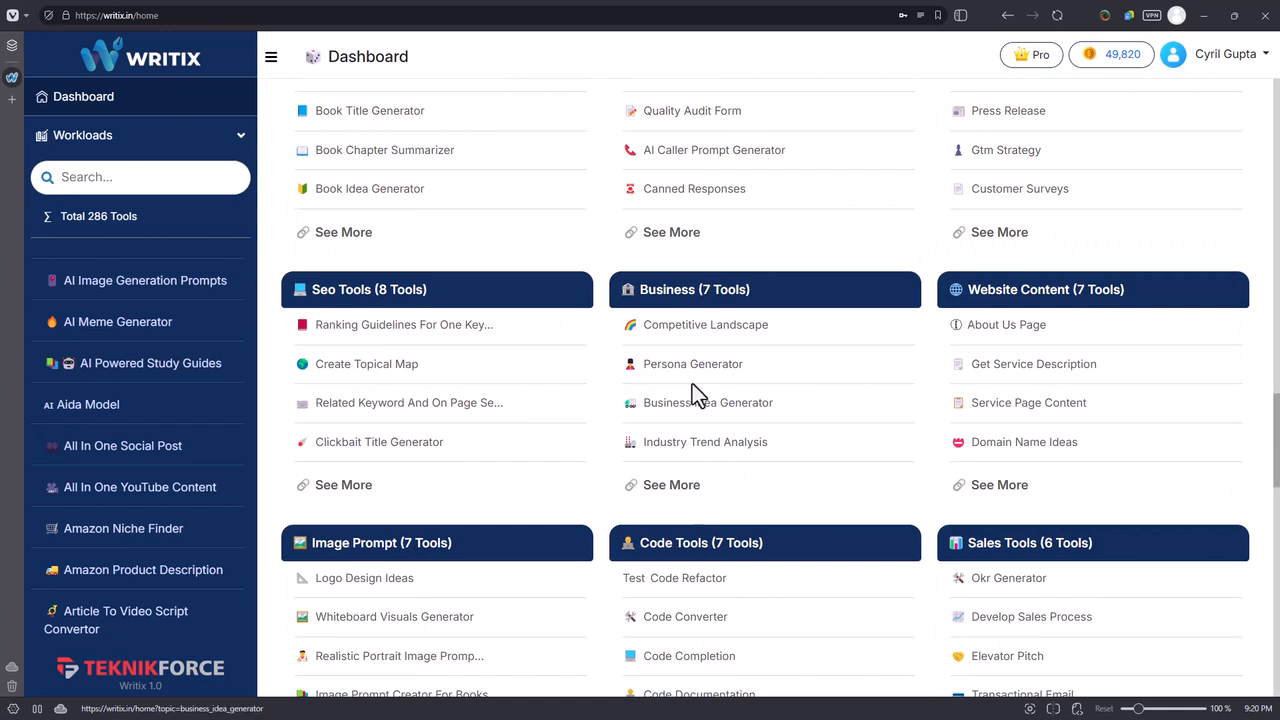
pyautogui.scroll(-1, 1046, 332)
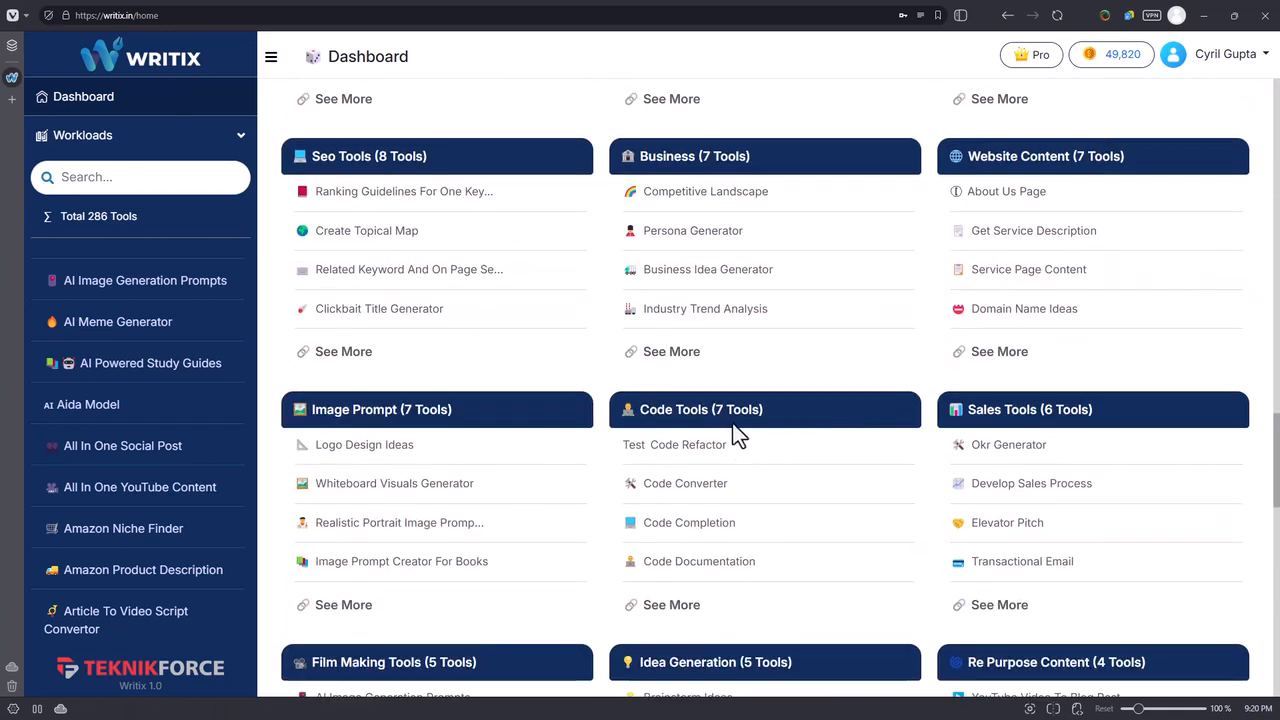
pyautogui.scroll(-2, 810, 495)
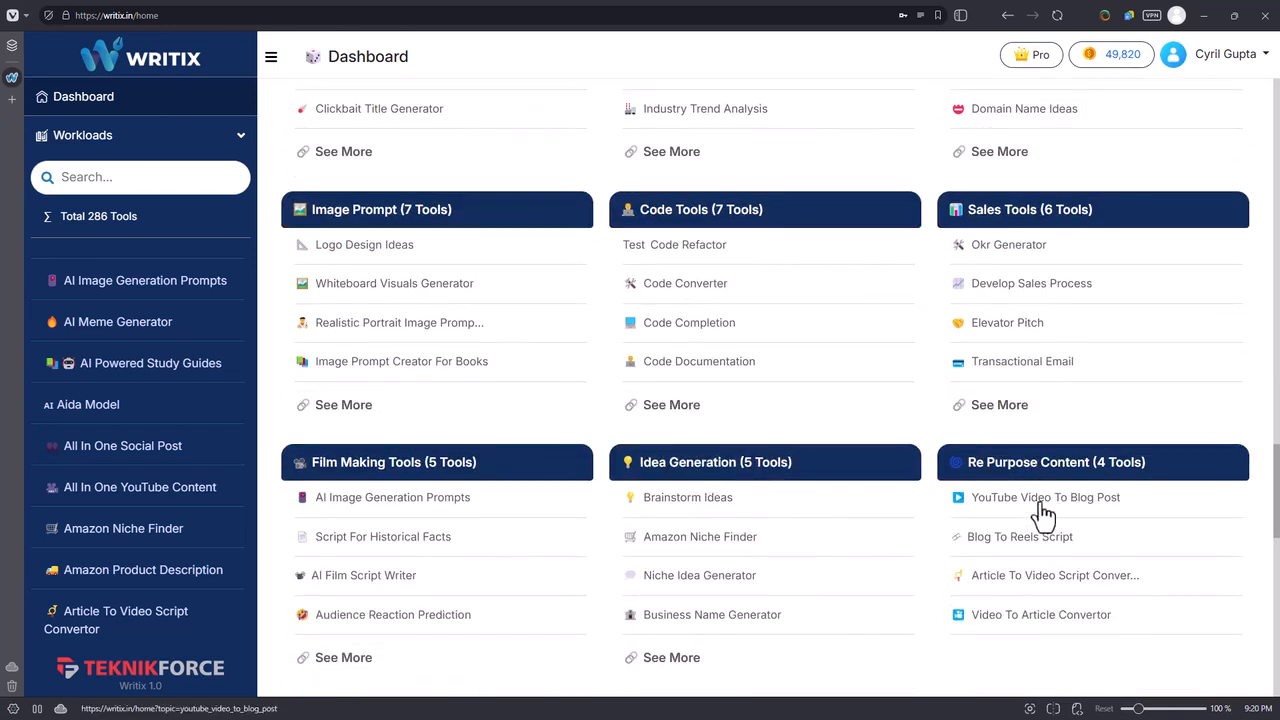
pyautogui.scroll(8, 1040, 540)
pyautogui.scroll(1, 891, 580)
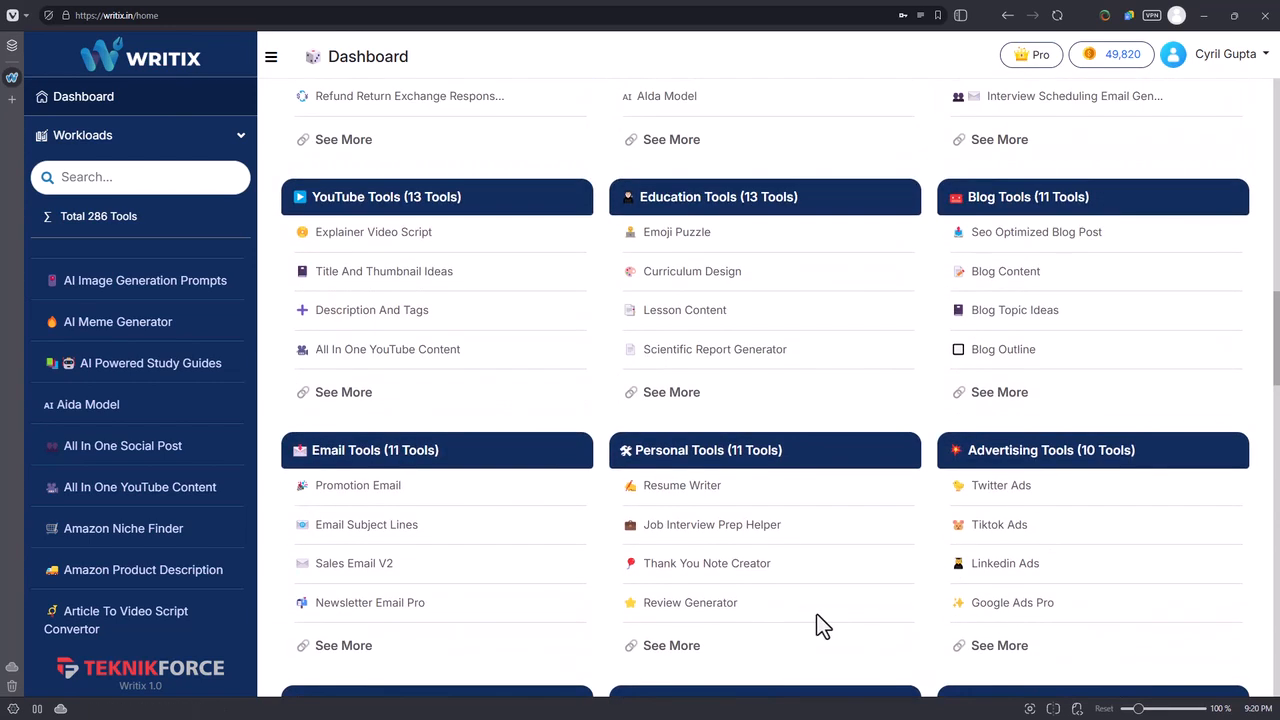
pyautogui.scroll(3, 740, 600)
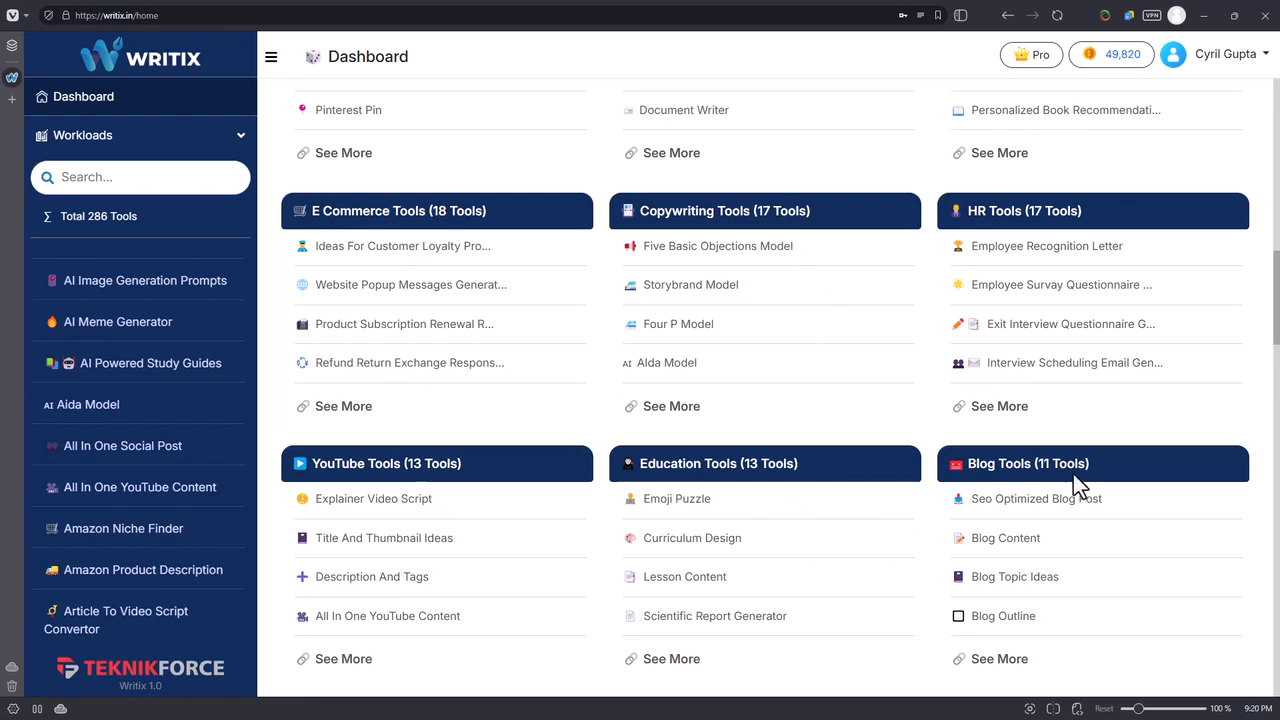
pyautogui.scroll(4, 1071, 451)
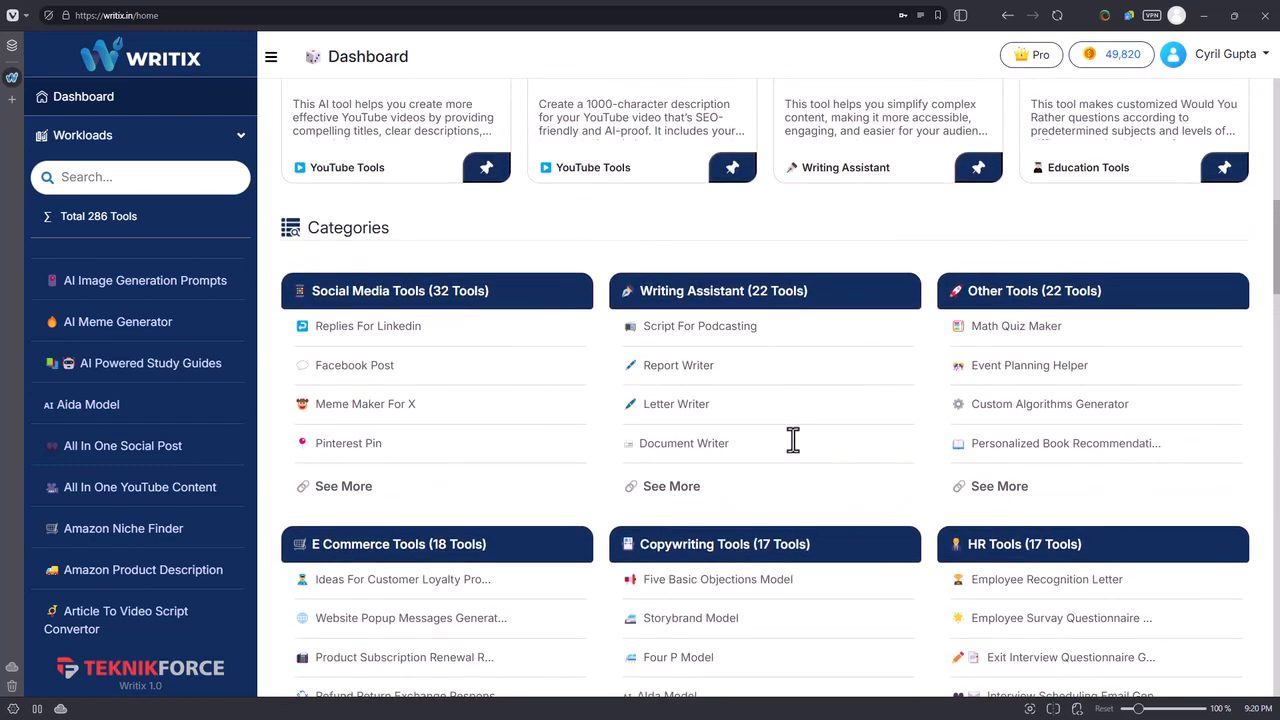
# Open the full list of E Commerce Tools from the dashboard categories and look through its tool descriptions.
pyautogui.scroll(-3, 537, 531)
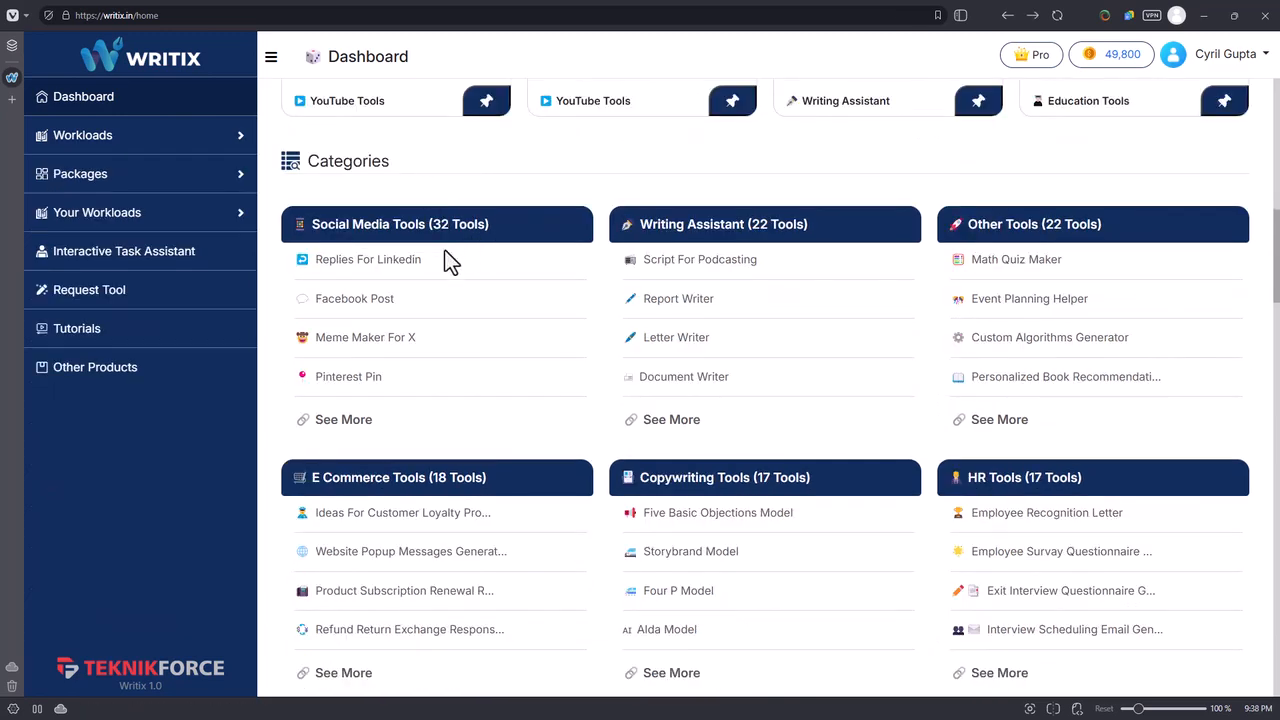
pyautogui.scroll(-3, 447, 262)
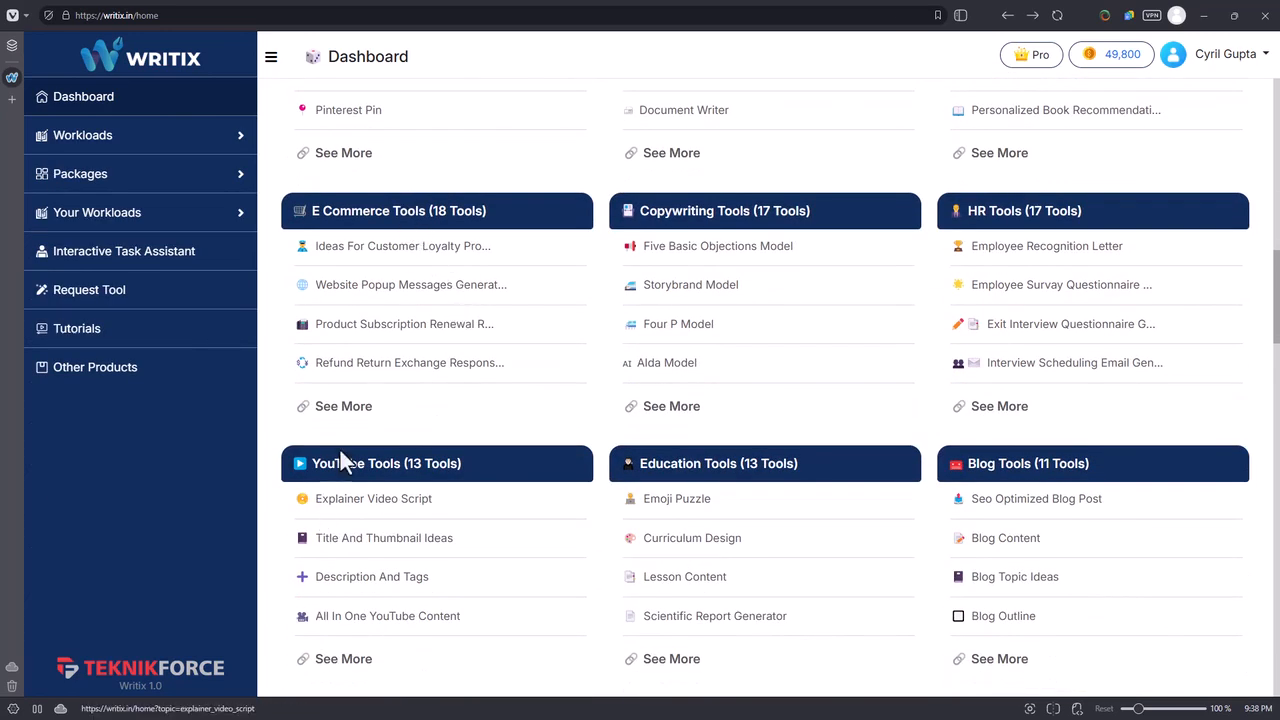
pyautogui.click(355, 412)
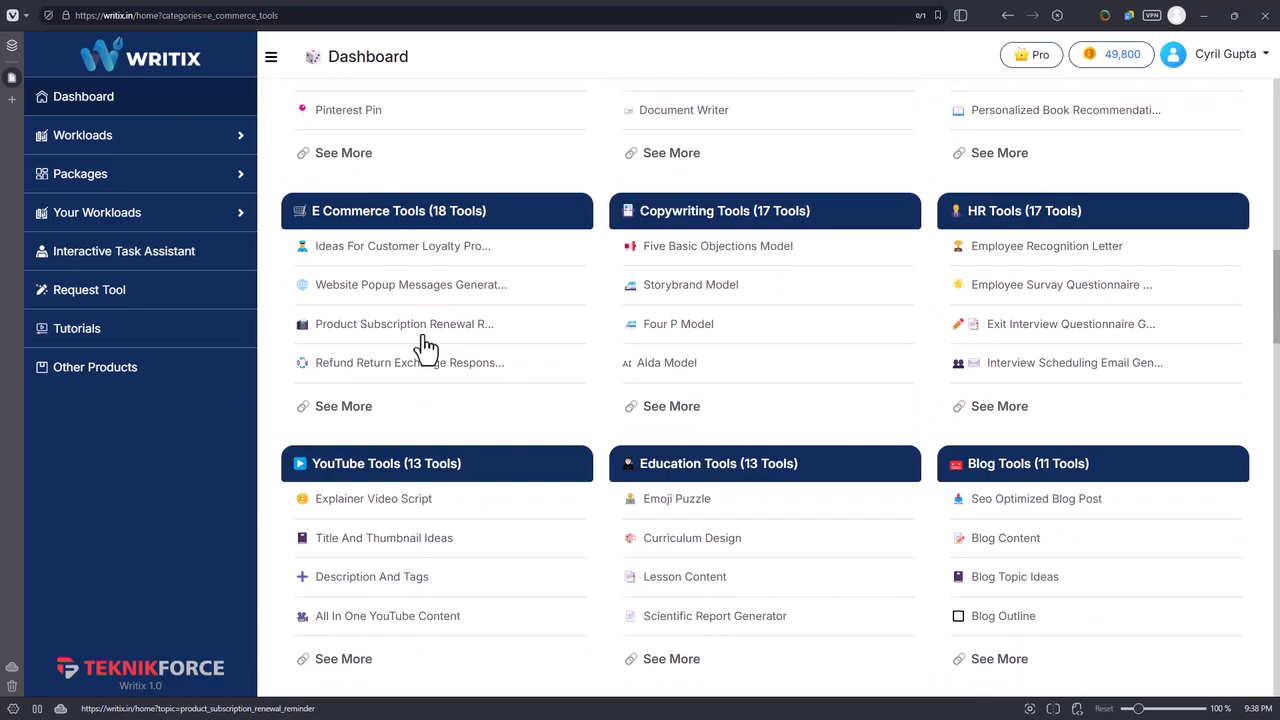
pyautogui.scroll(-8, 360, 330)
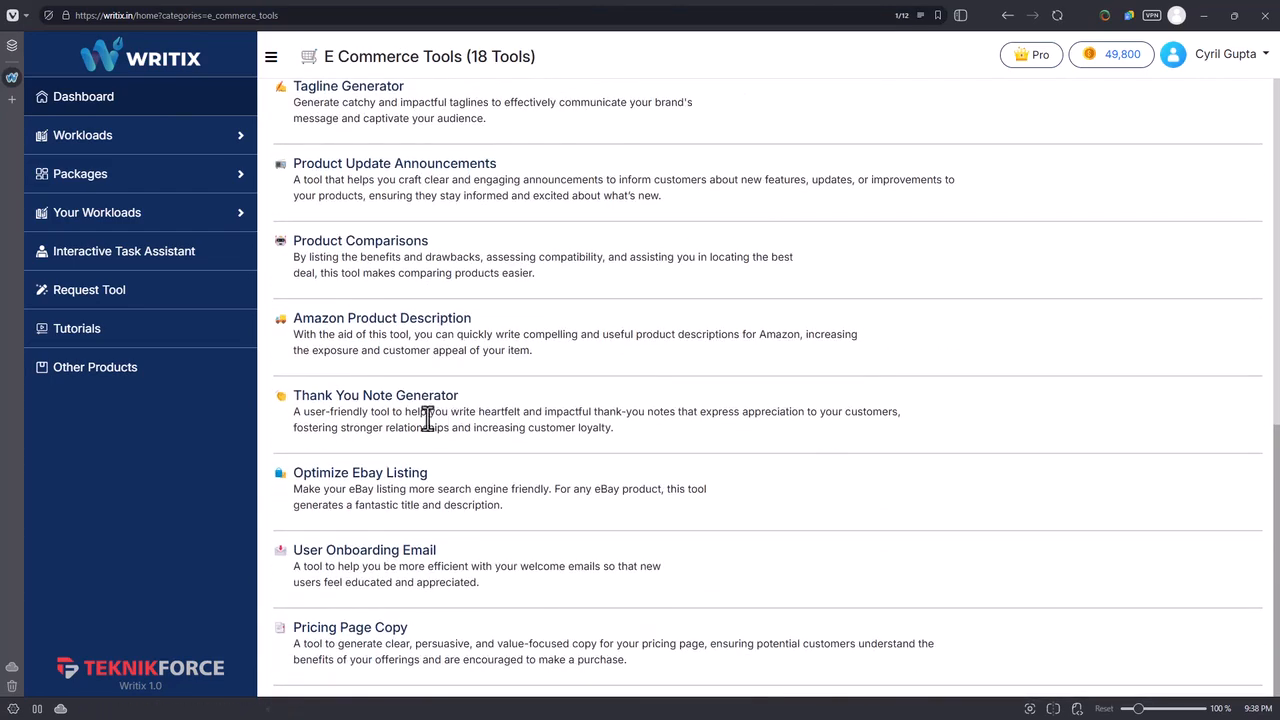
# Search the Workloads list for "elevator" and open the Elevator Pitch tool.
pyautogui.click(60, 145)
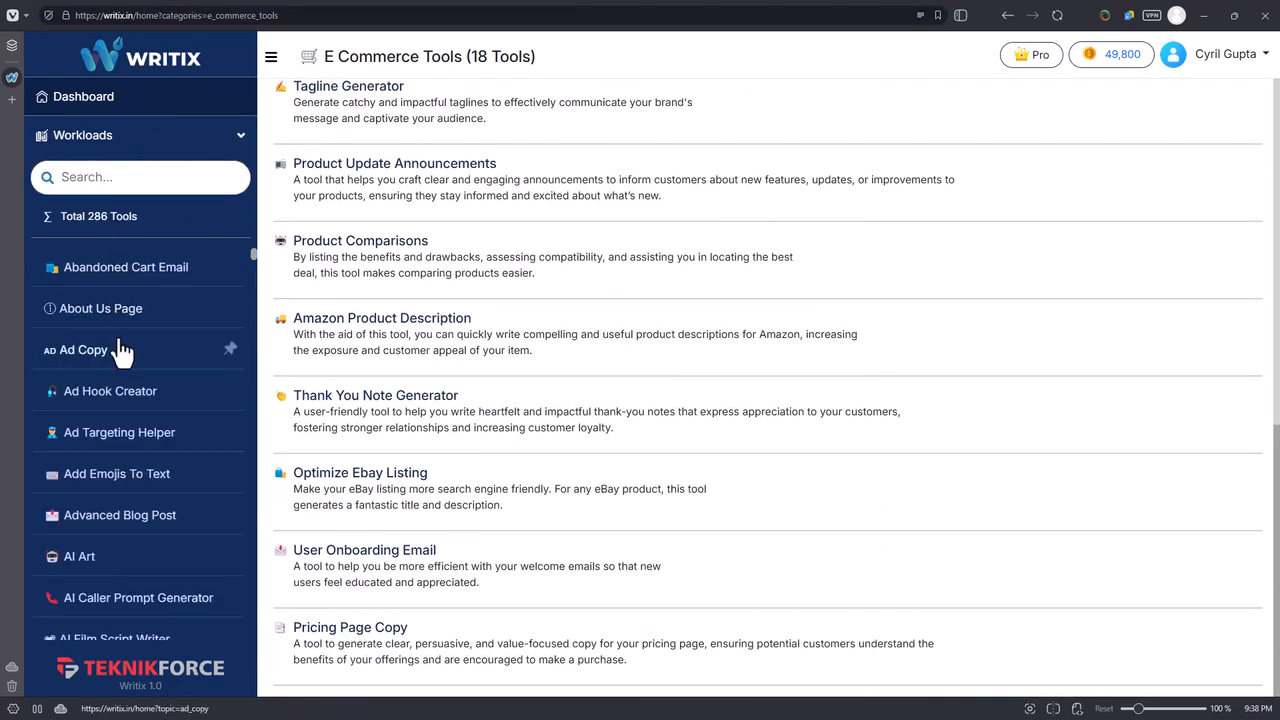
pyautogui.scroll(-6, 118, 340)
pyautogui.click(128, 176)
pyautogui.scroll(-4, 134, 318)
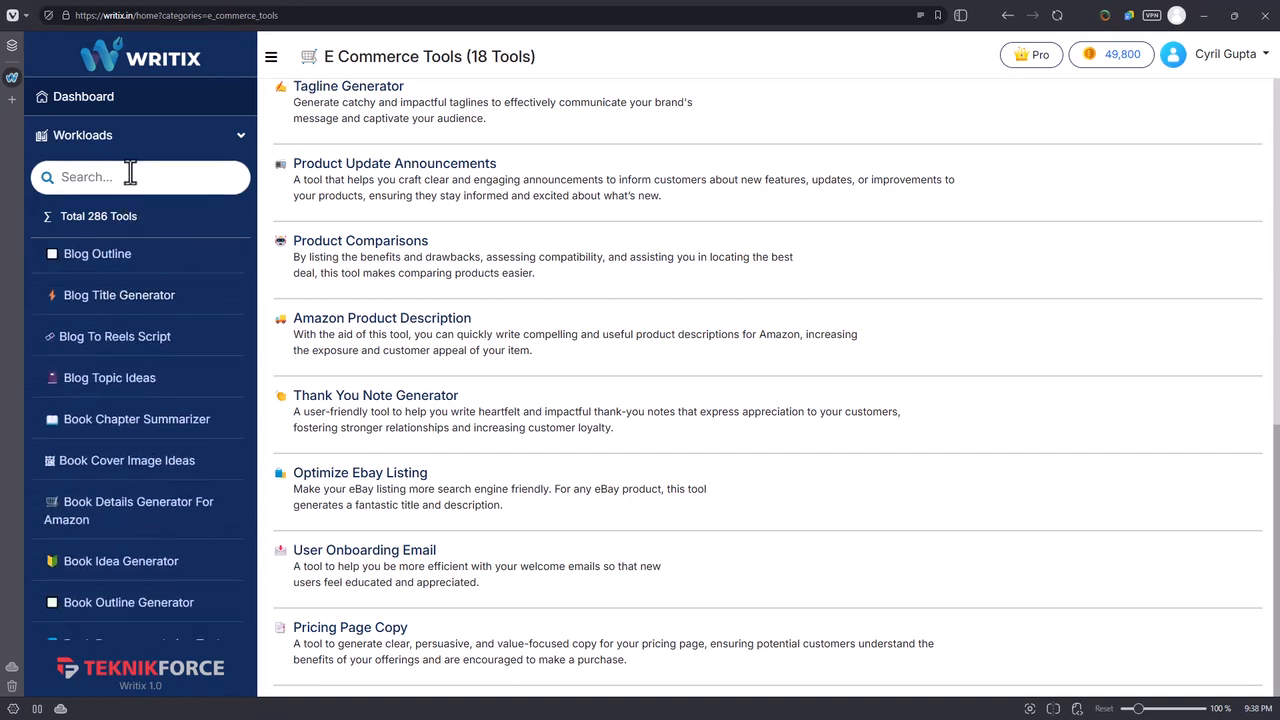
pyautogui.write('elevato')
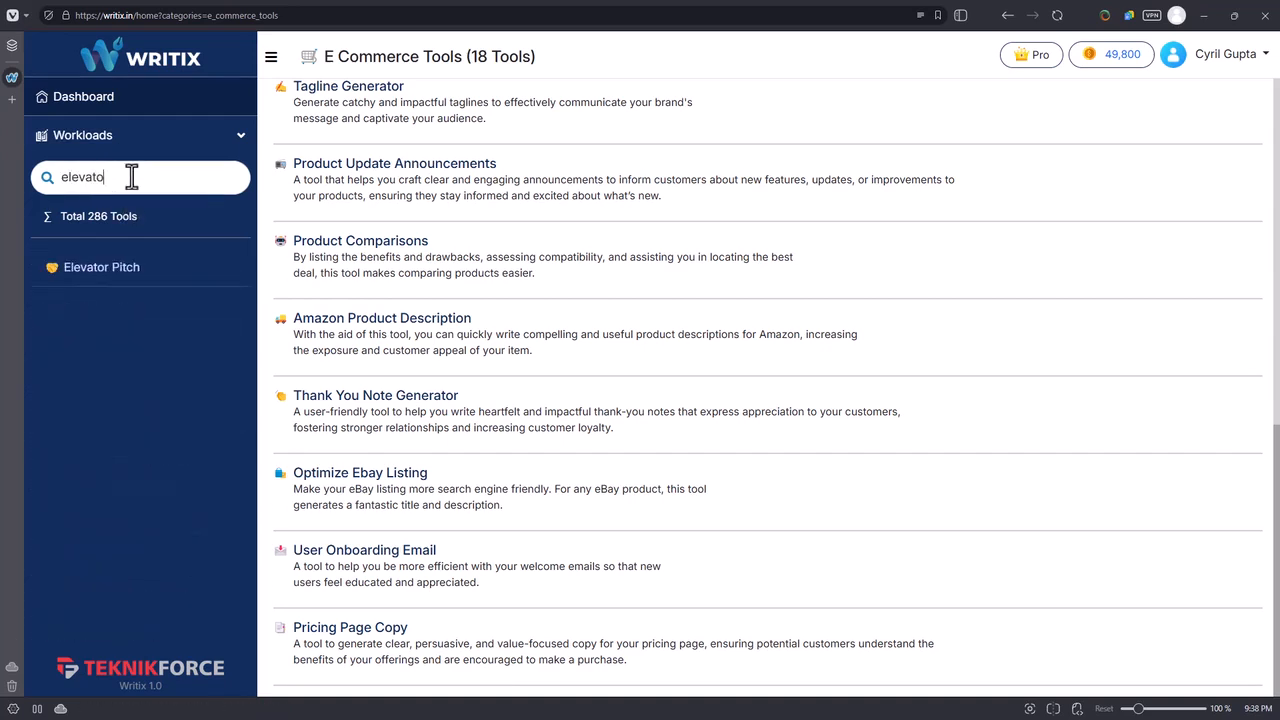
pyautogui.write('r')
pyautogui.click(86, 270)
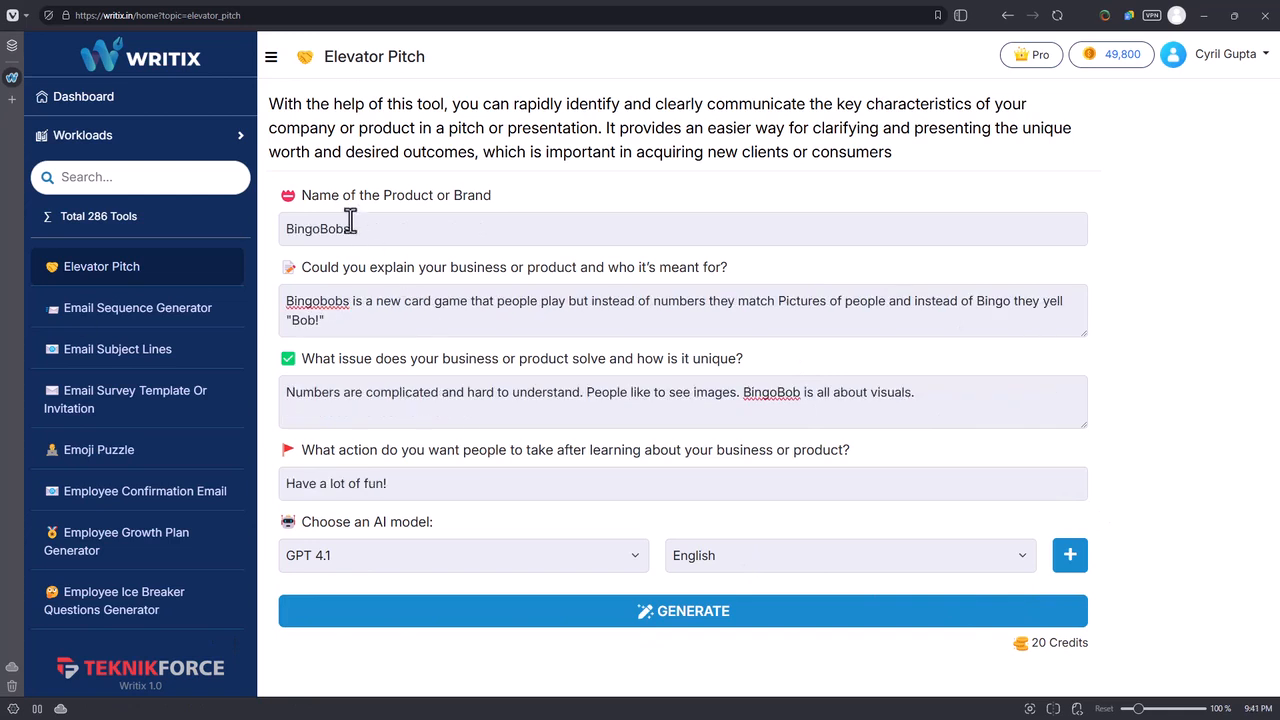
# Fill in the pitch form for BingoBobs, a picture-matching card game where players yell "Bob!", covering its visual appeal and the action "Have a lot of fun!".
pyautogui.click(350, 228)
pyautogui.click(407, 320)
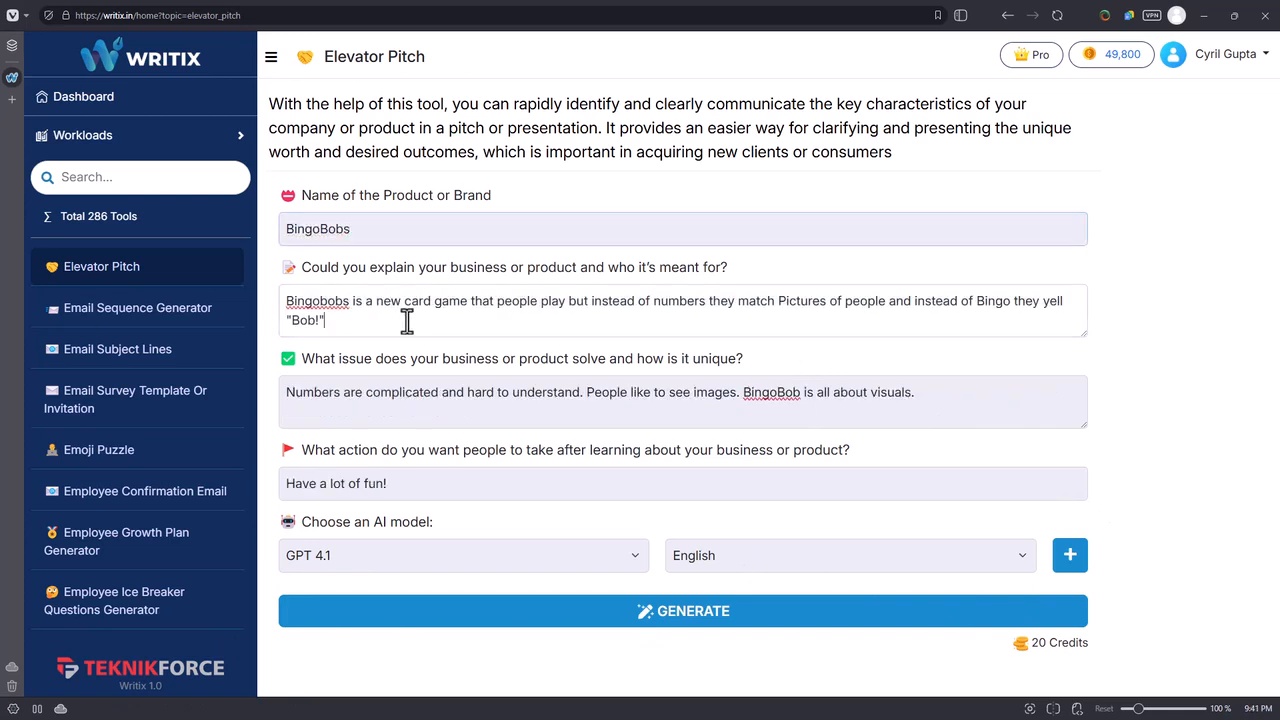
pyautogui.click(352, 392)
pyautogui.click(351, 320)
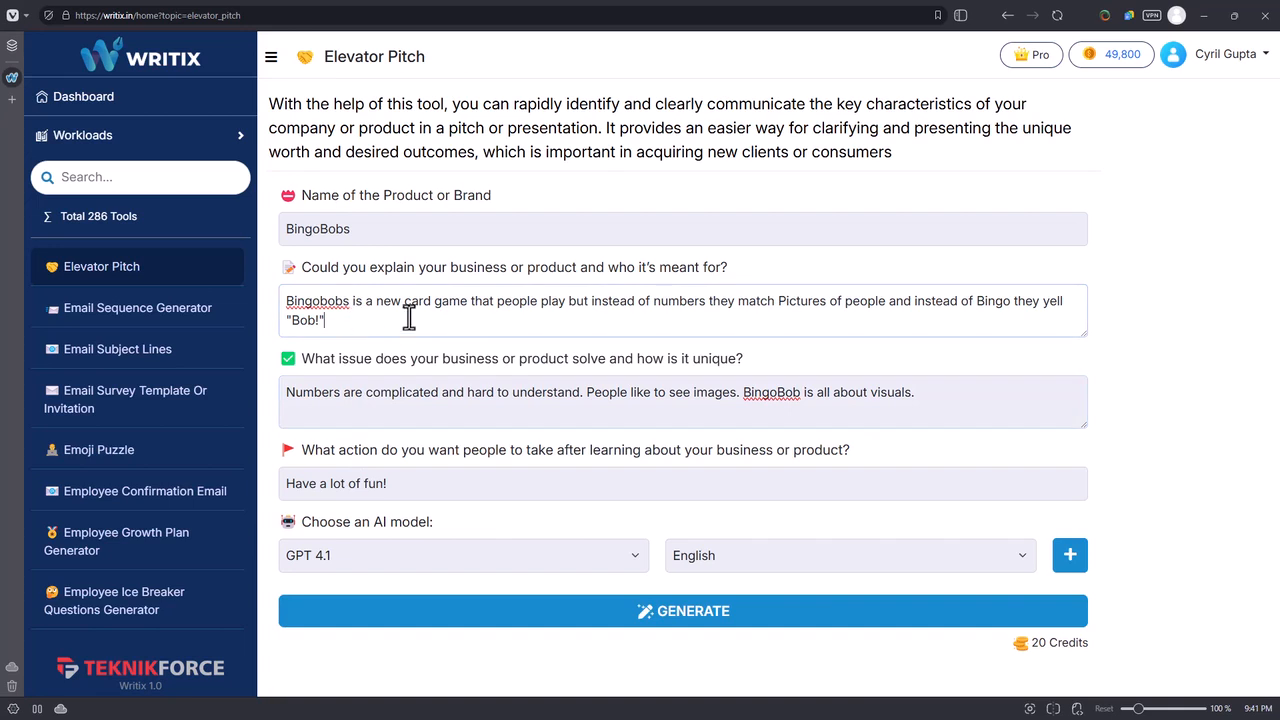
pyautogui.keyDown('shift'); pyautogui.click(344, 308); pyautogui.keyUp('shift')
pyautogui.click(344, 306)
pyautogui.click(355, 327)
pyautogui.doubleClick(355, 327)
pyautogui.click(371, 405)
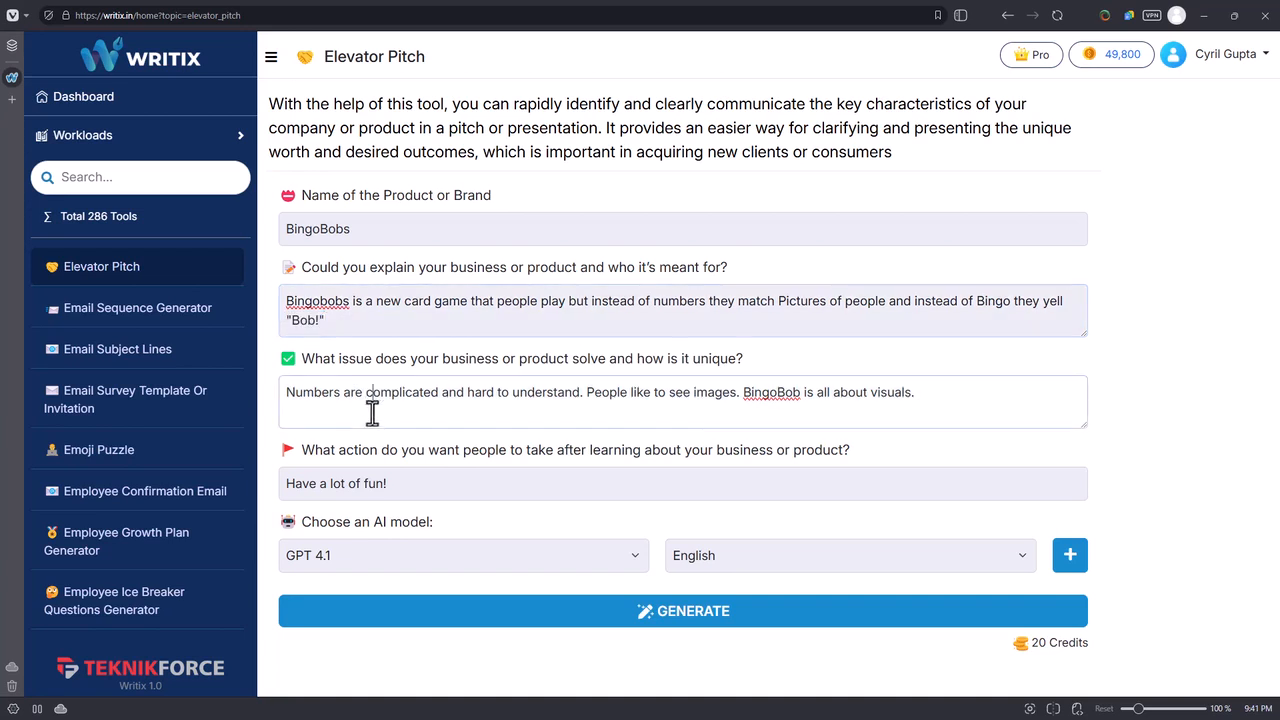
# Add Grok 3 Mini as a second AI model alongside GPT 4.1, both in English, and generate the elevator pitches.
pyautogui.click(388, 557)
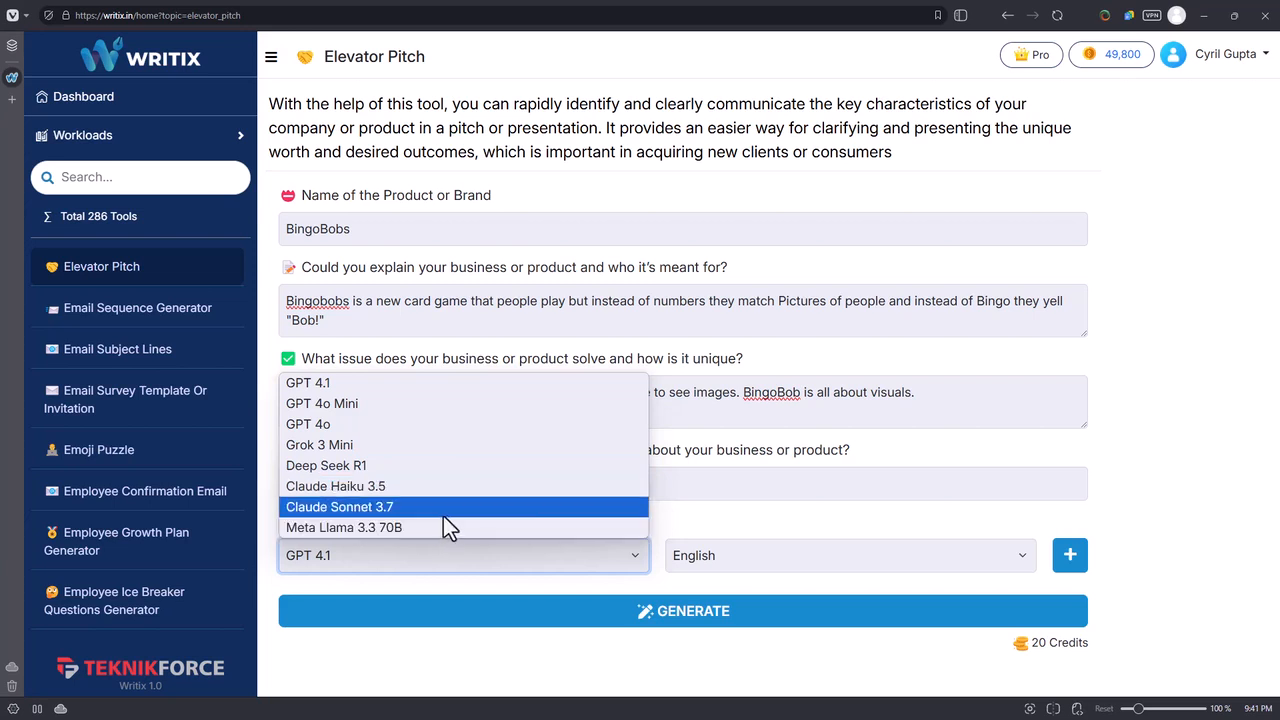
pyautogui.click(850, 518)
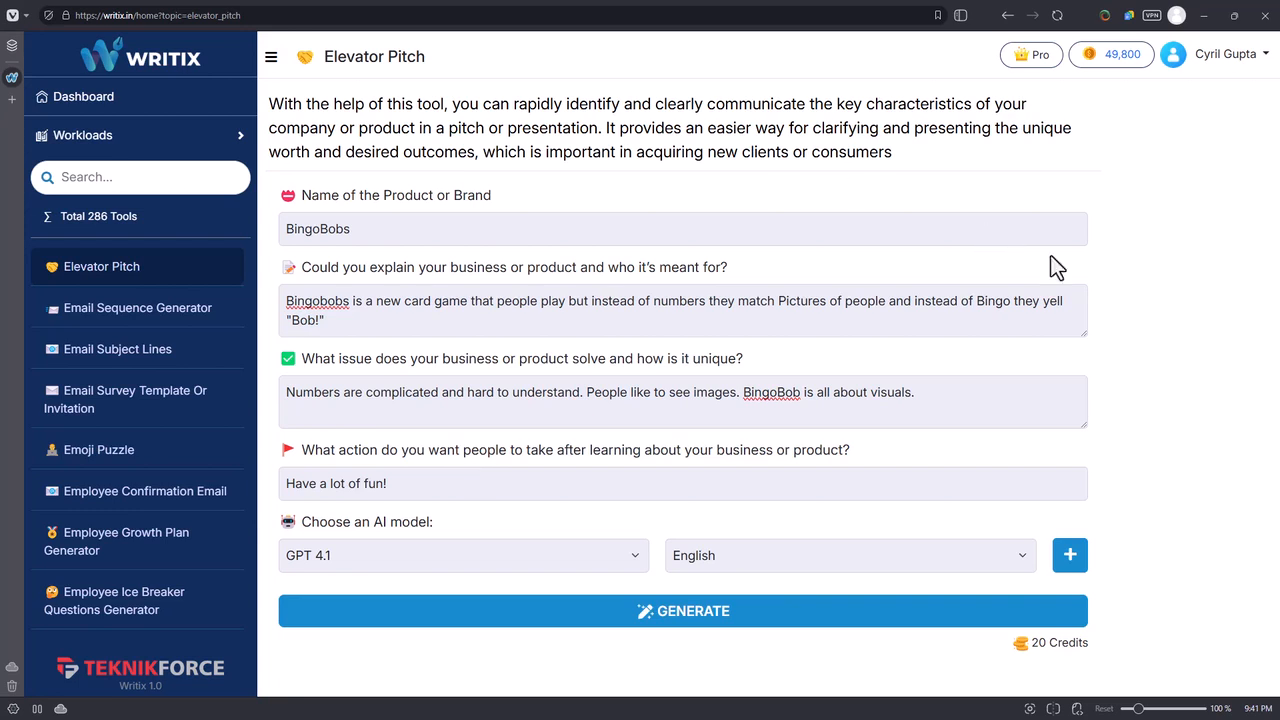
pyautogui.click(1072, 558)
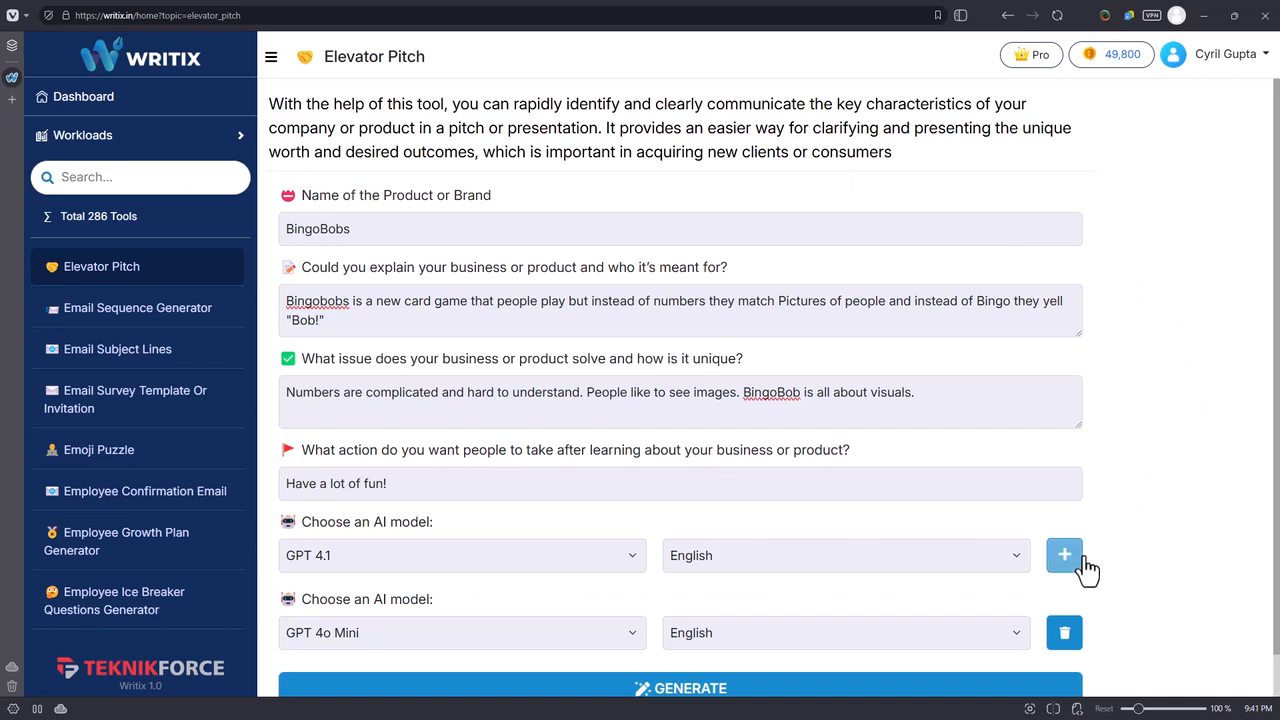
pyautogui.scroll(-1, 734, 520)
pyautogui.click(481, 588)
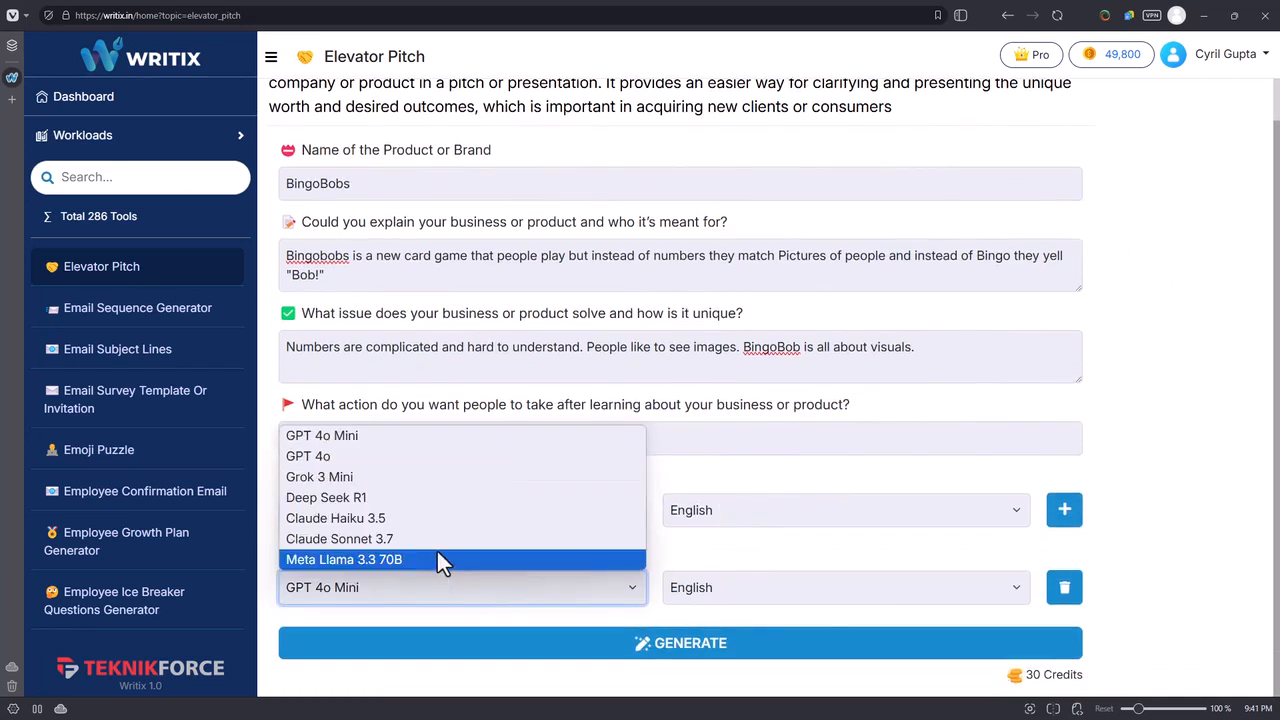
pyautogui.click(468, 481)
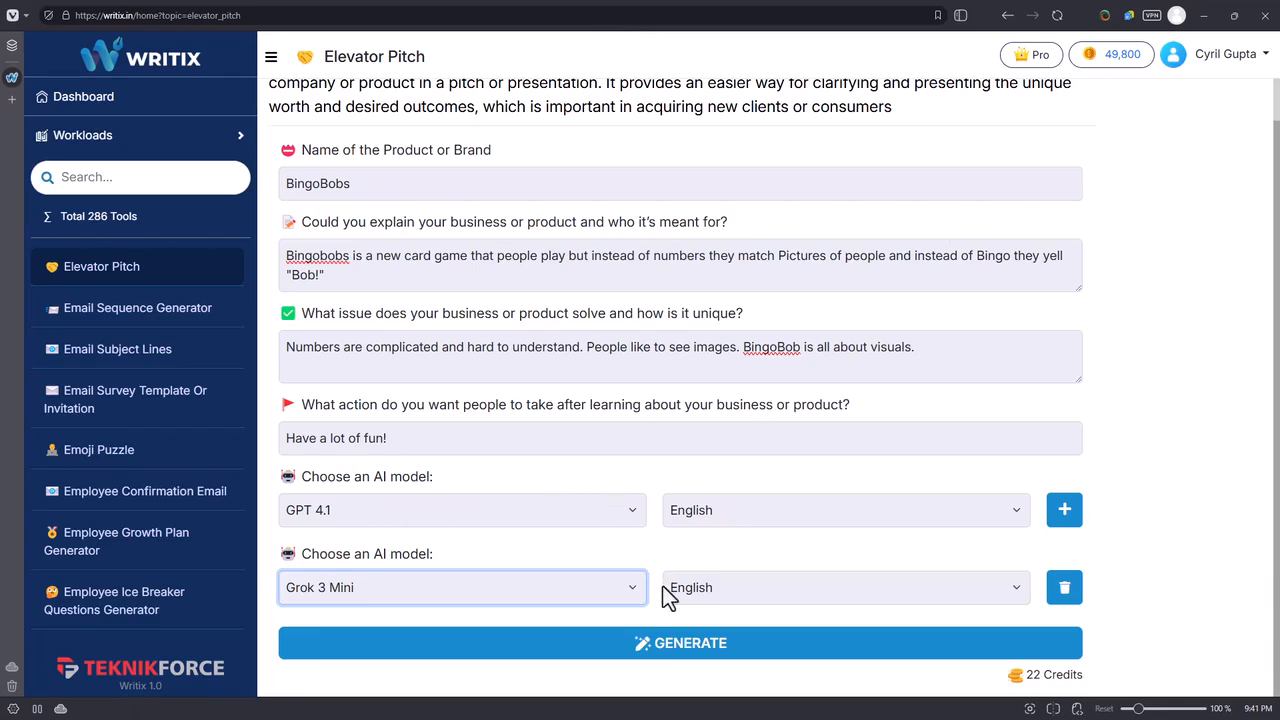
pyautogui.click(680, 643)
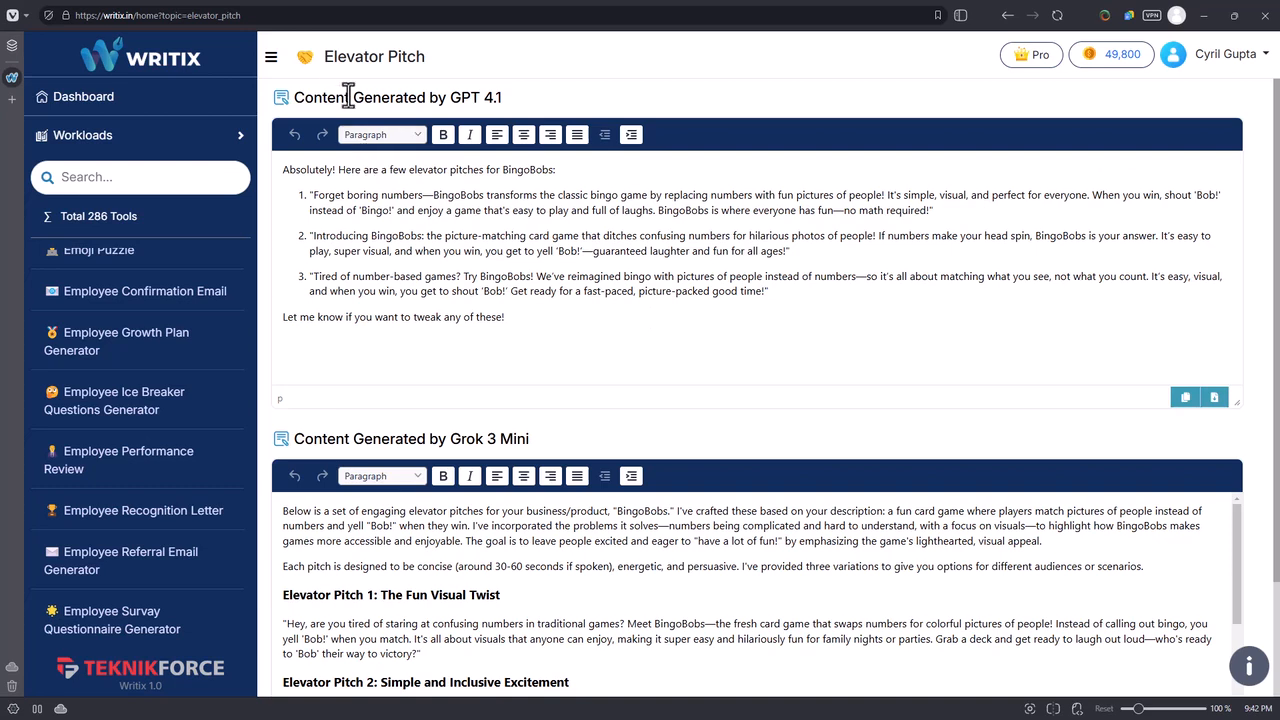
# Review the BingoBobs elevator pitches generated by GPT 4.1 and Grok 3 Mini.
pyautogui.moveTo(380, 170); pyautogui.dragTo(416, 226)
pyautogui.click(516, 318)
pyautogui.click(664, 256)
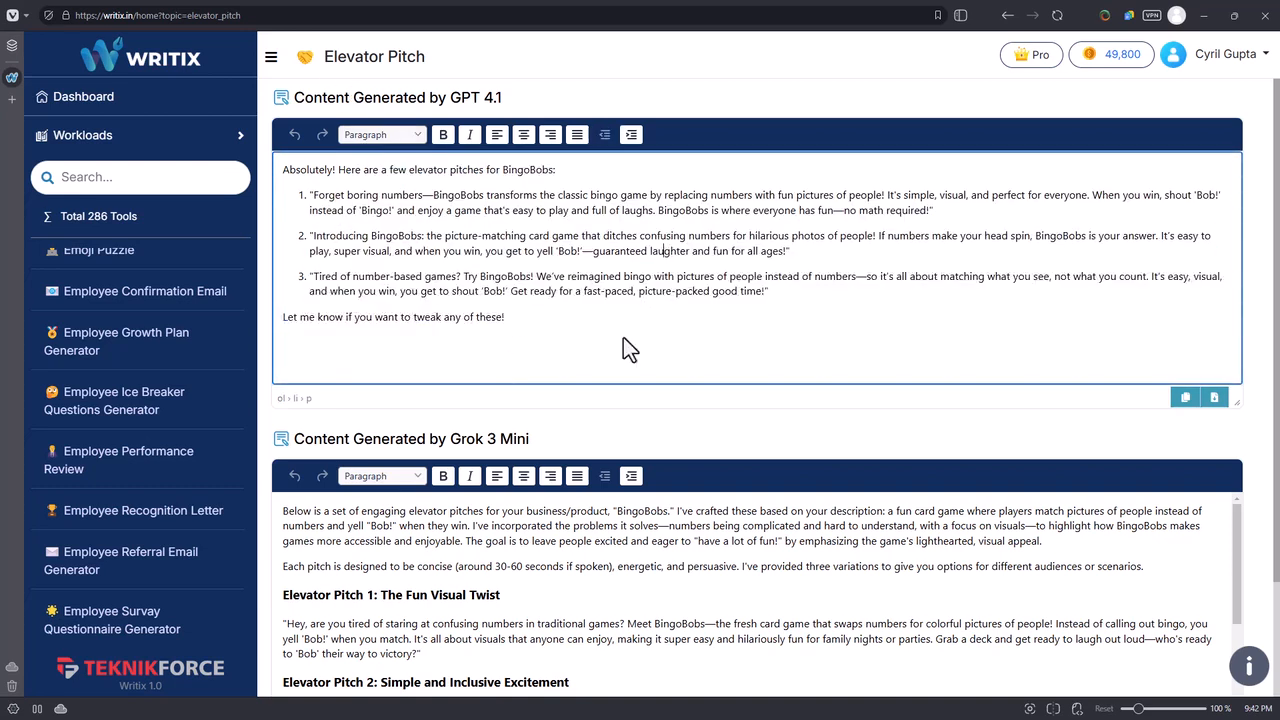
pyautogui.scroll(-1, 970, 422)
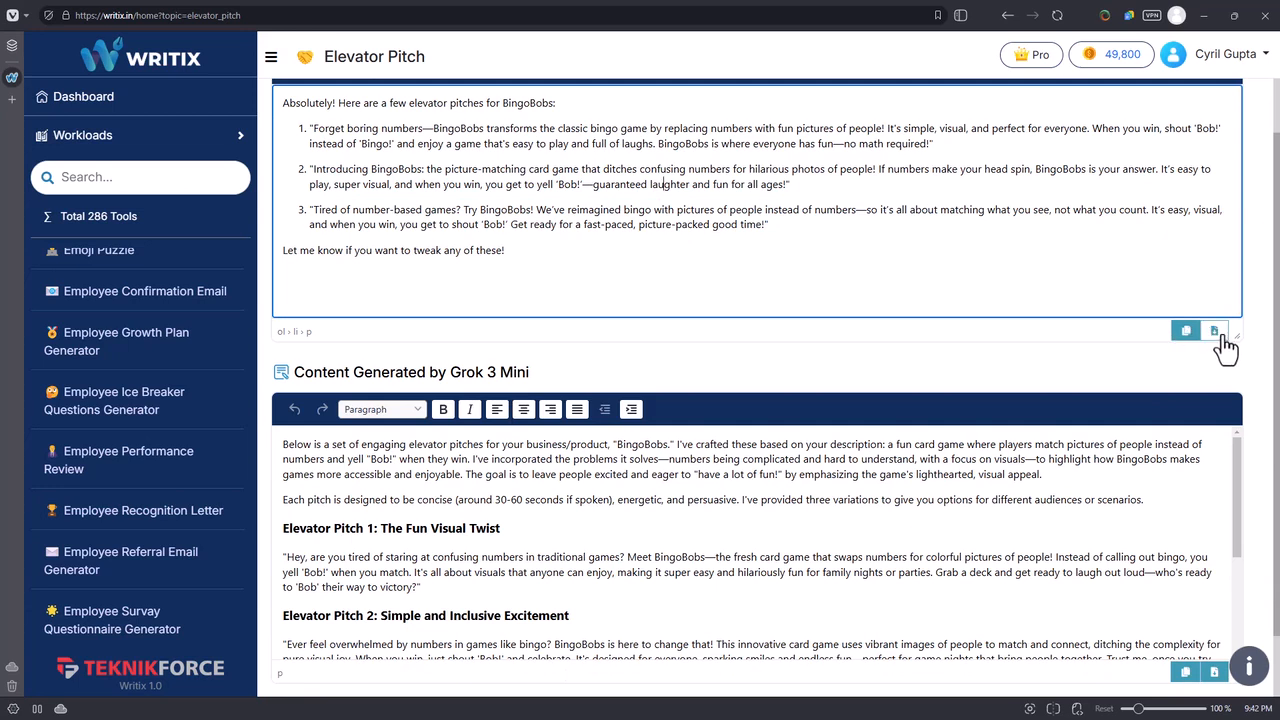
pyautogui.scroll(-1, 688, 413)
pyautogui.moveTo(417, 425); pyautogui.dragTo(512, 541)
pyautogui.click(512, 541)
pyautogui.scroll(-3, 500, 530)
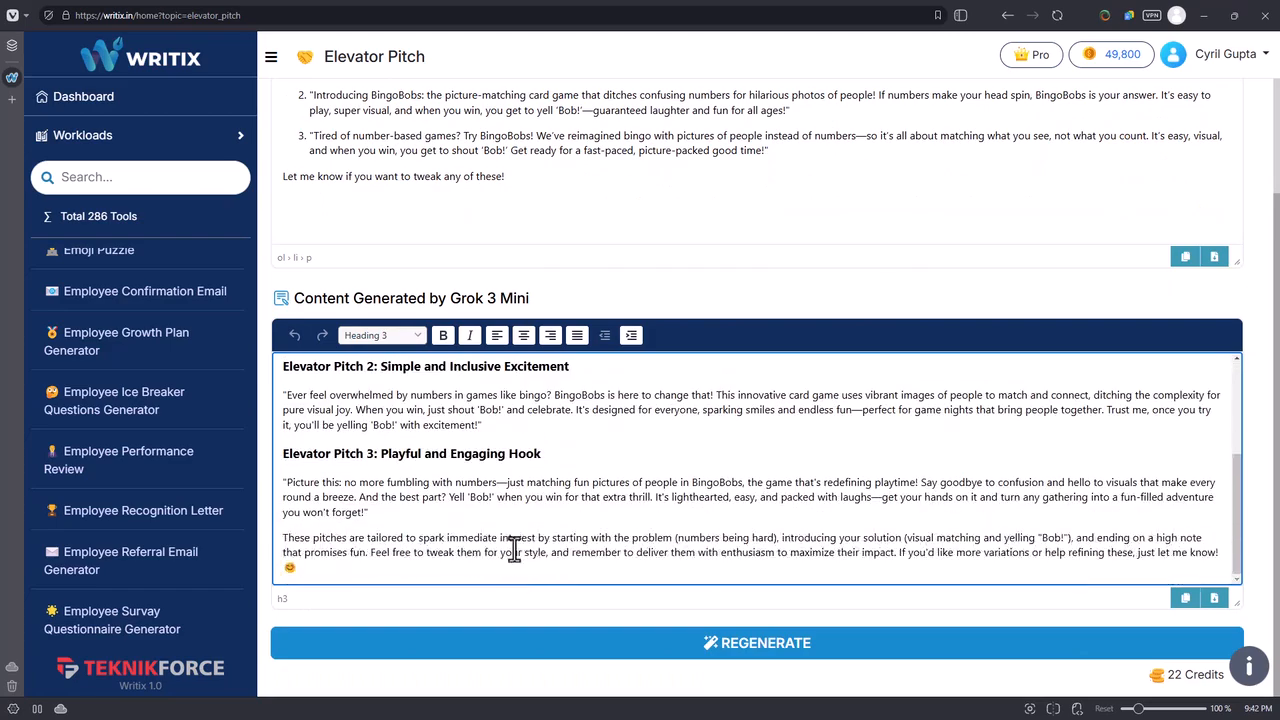
pyautogui.scroll(5, 483, 524)
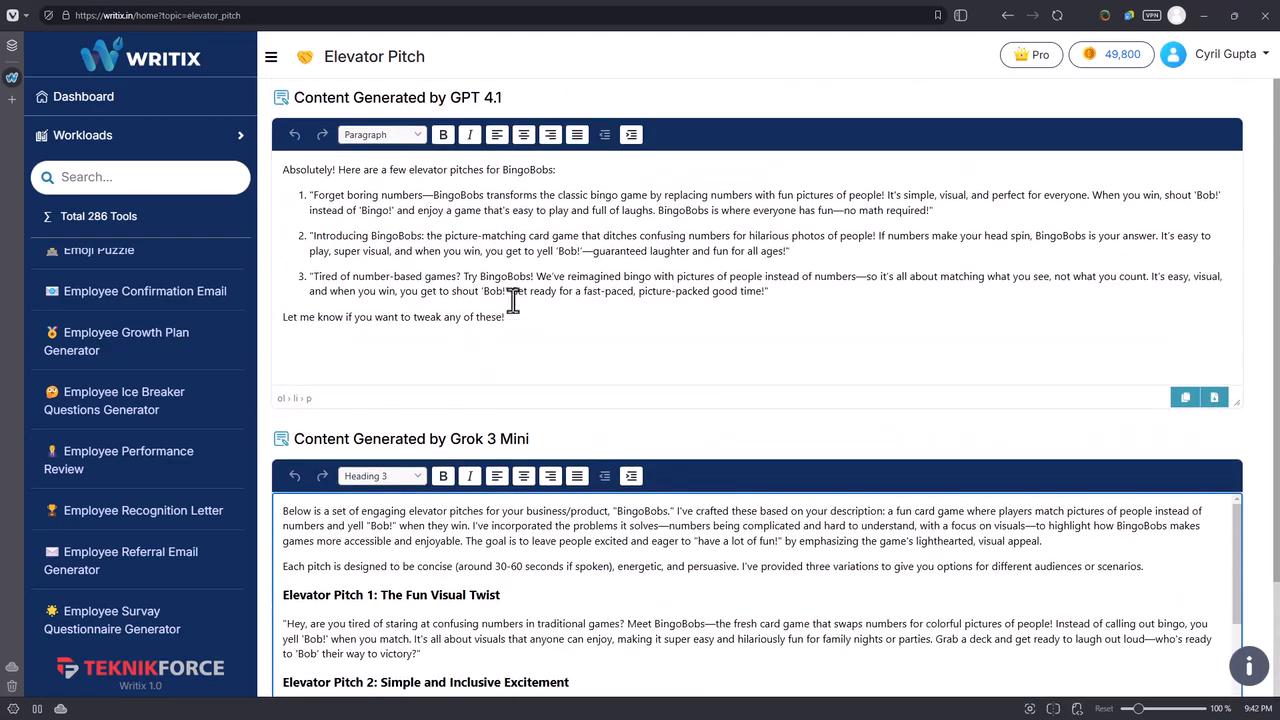
# Find the Quora Answer tool in the Workloads list and open it.
pyautogui.scroll(-2, 535, 292)
pyautogui.scroll(-3, 530, 465)
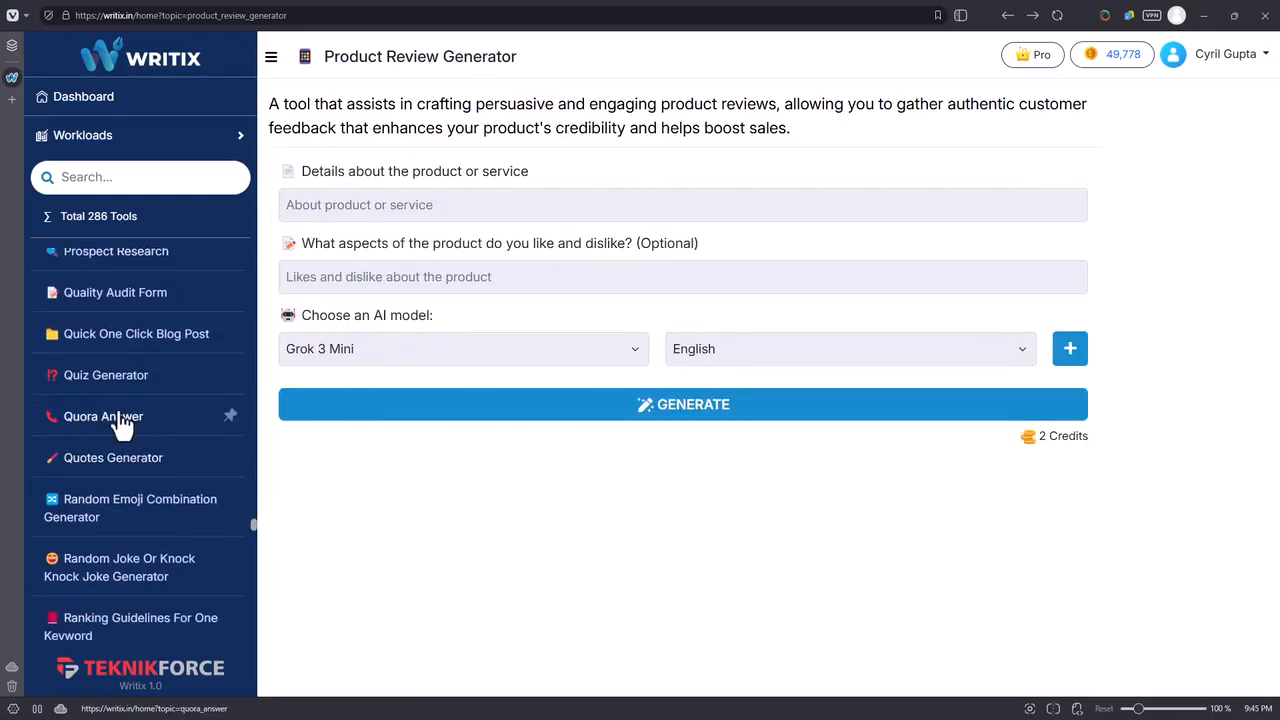
pyautogui.scroll(-1, 110, 430)
pyautogui.click(80, 350)
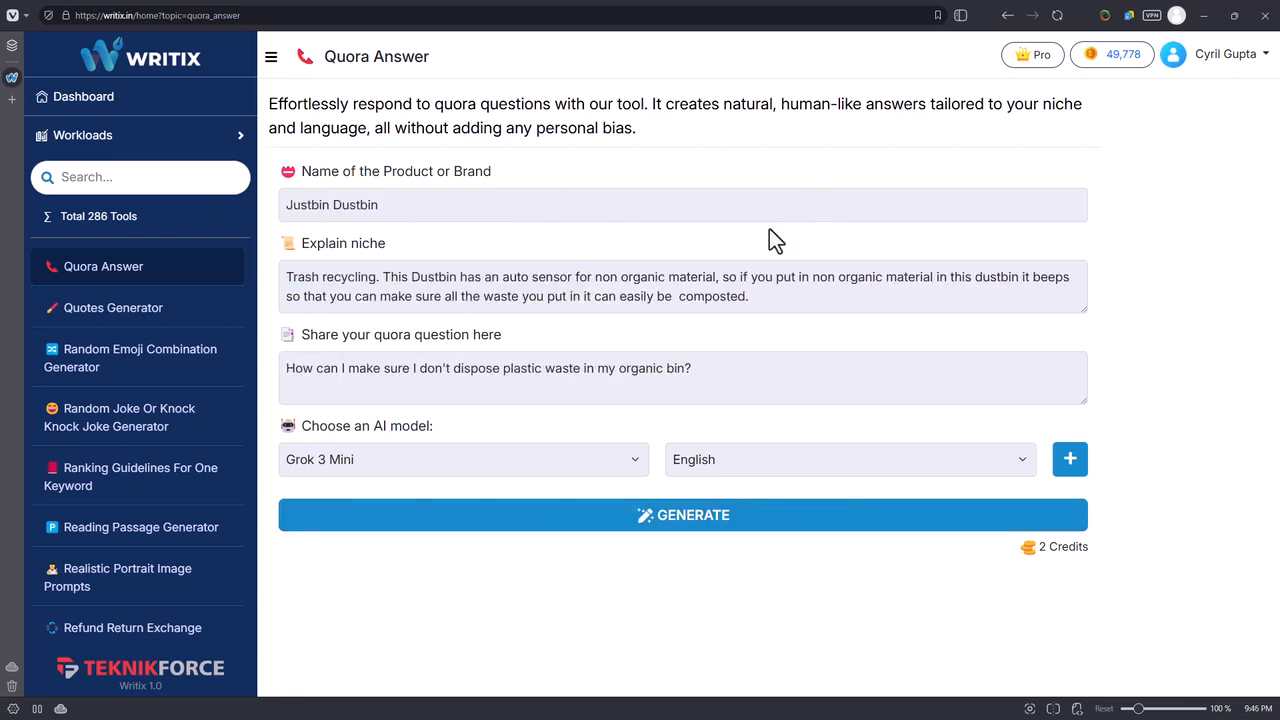
# Review the product name, niche explanation and Quora question entered for the Justbin Dustbin.
pyautogui.moveTo(376, 205); pyautogui.dragTo(287, 246)
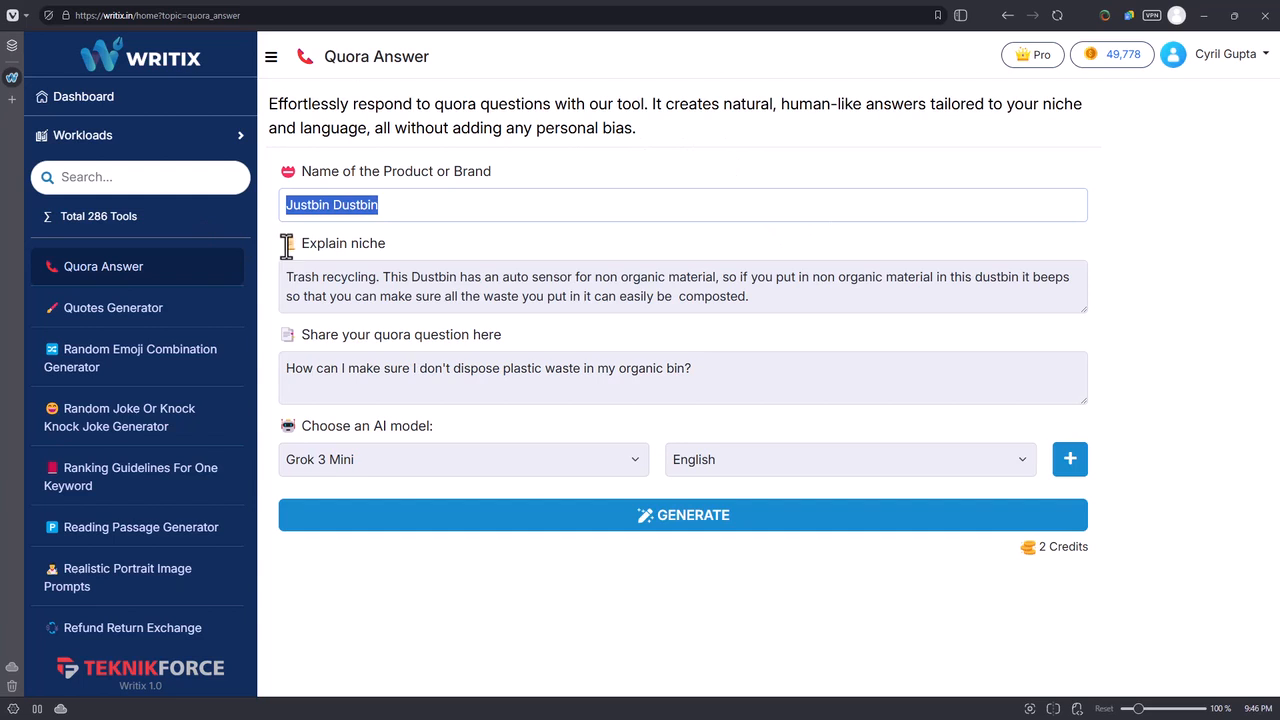
pyautogui.moveTo(432, 277); pyautogui.dragTo(600, 308)
pyautogui.click(596, 299)
pyautogui.moveTo(749, 299); pyautogui.dragTo(385, 277)
pyautogui.click(385, 277)
pyautogui.click(336, 205)
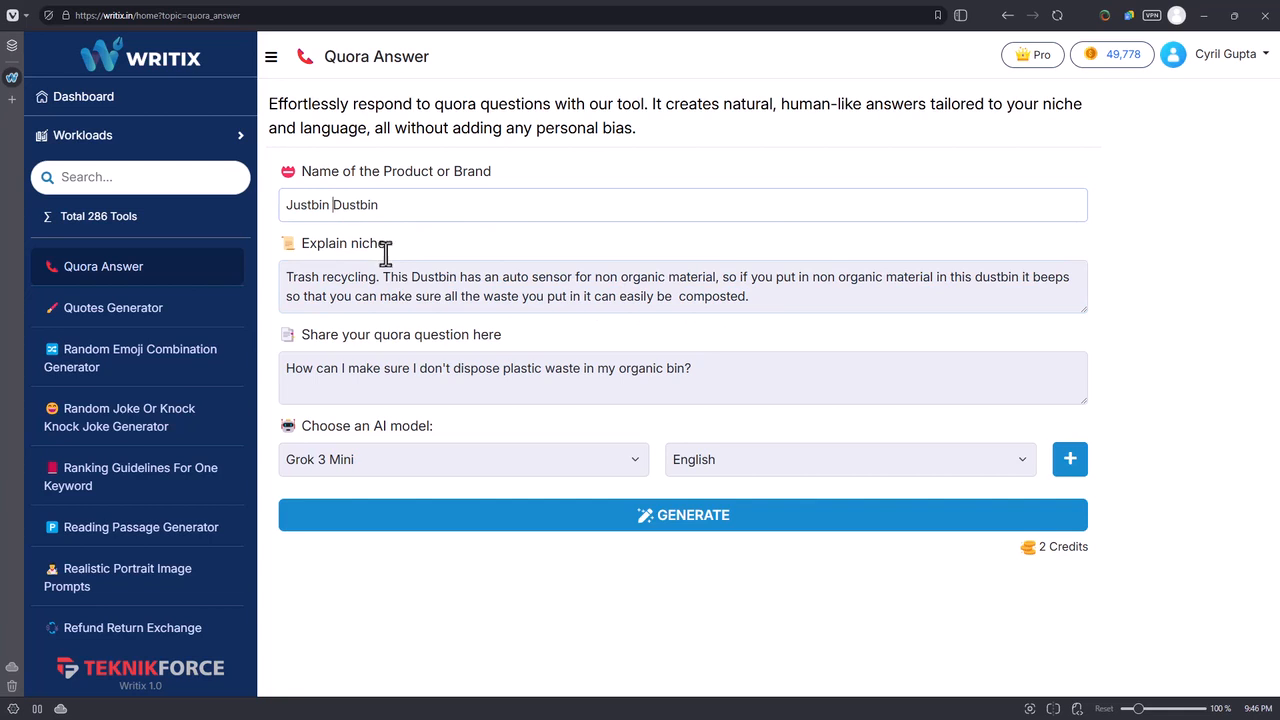
pyautogui.click(457, 296)
pyautogui.click(509, 281)
pyautogui.moveTo(525, 285); pyautogui.dragTo(686, 287)
pyautogui.click(686, 287)
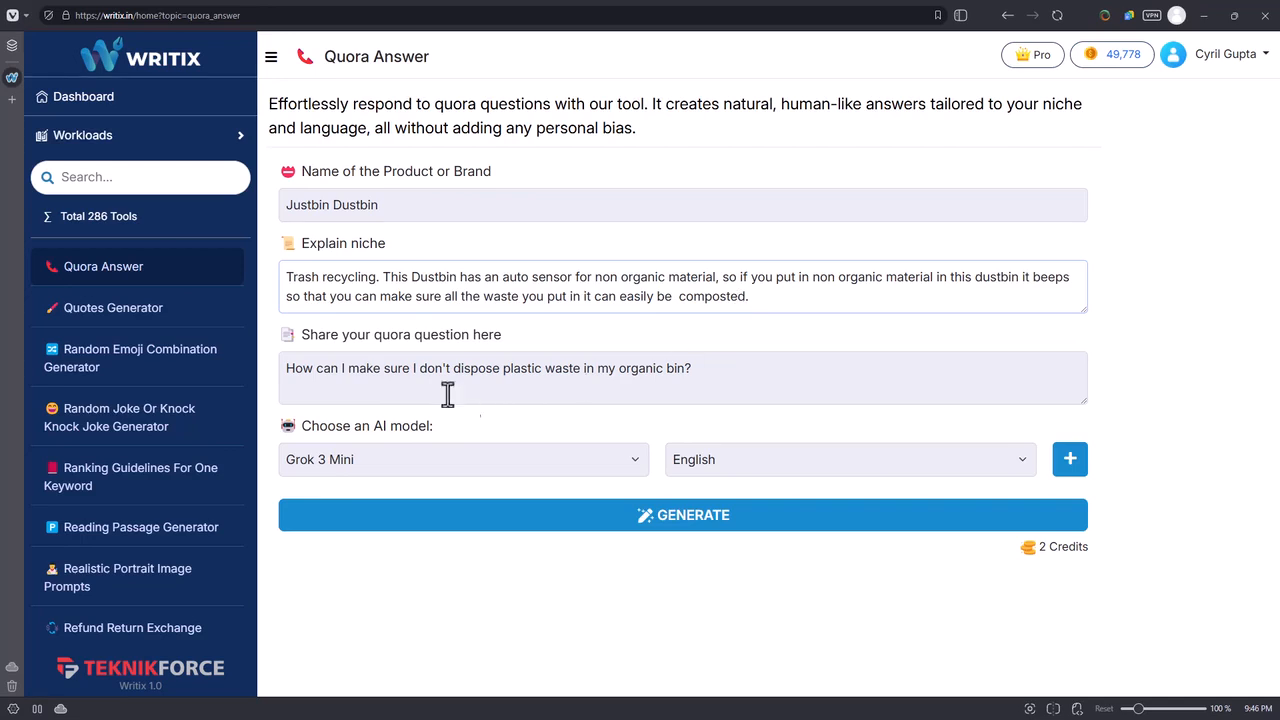
pyautogui.click(309, 368)
pyautogui.moveTo(311, 368); pyautogui.dragTo(410, 371)
pyautogui.click(408, 371)
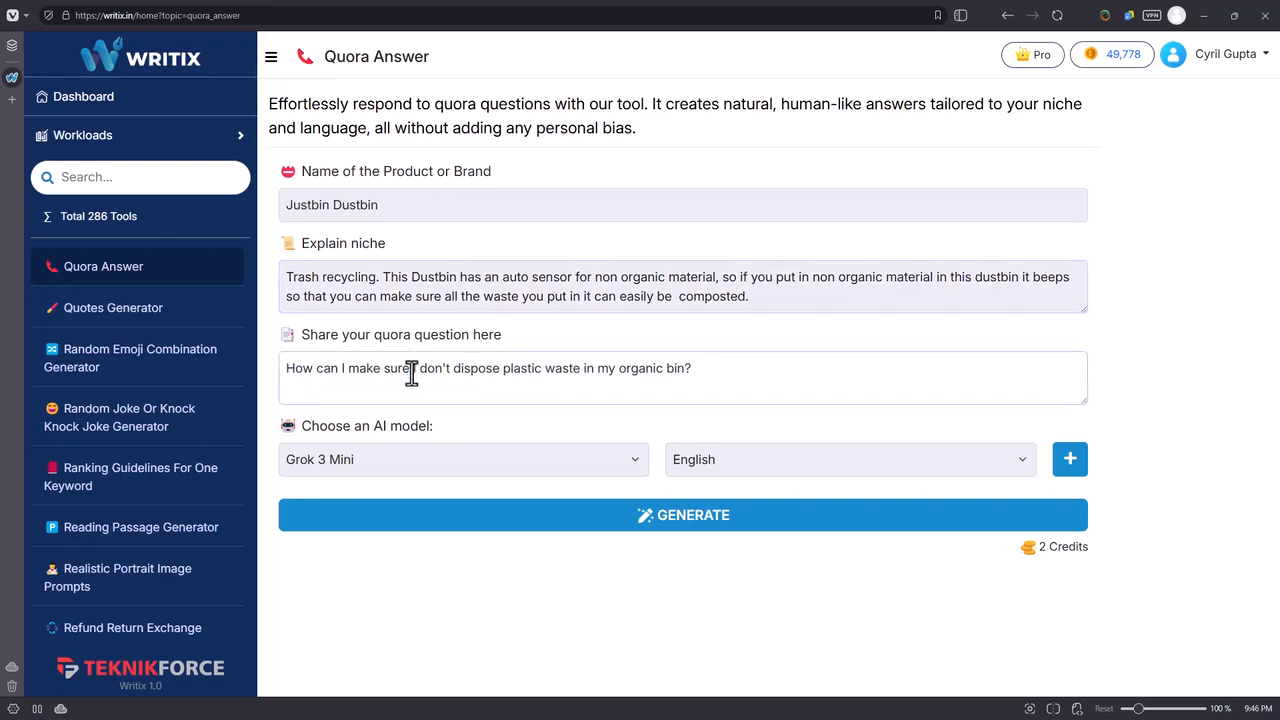
pyautogui.moveTo(305, 370); pyautogui.dragTo(654, 377)
pyautogui.click(659, 374)
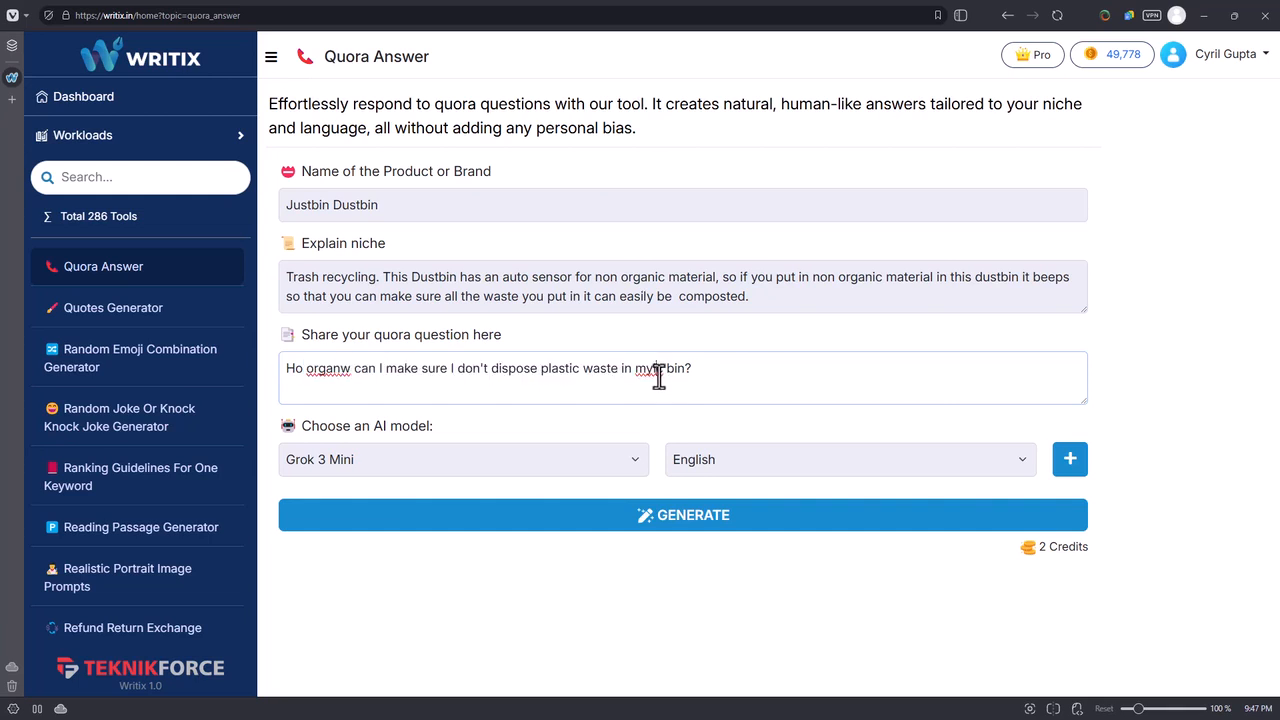
pyautogui.hotkey('ctrl', 'z')
pyautogui.click(709, 386)
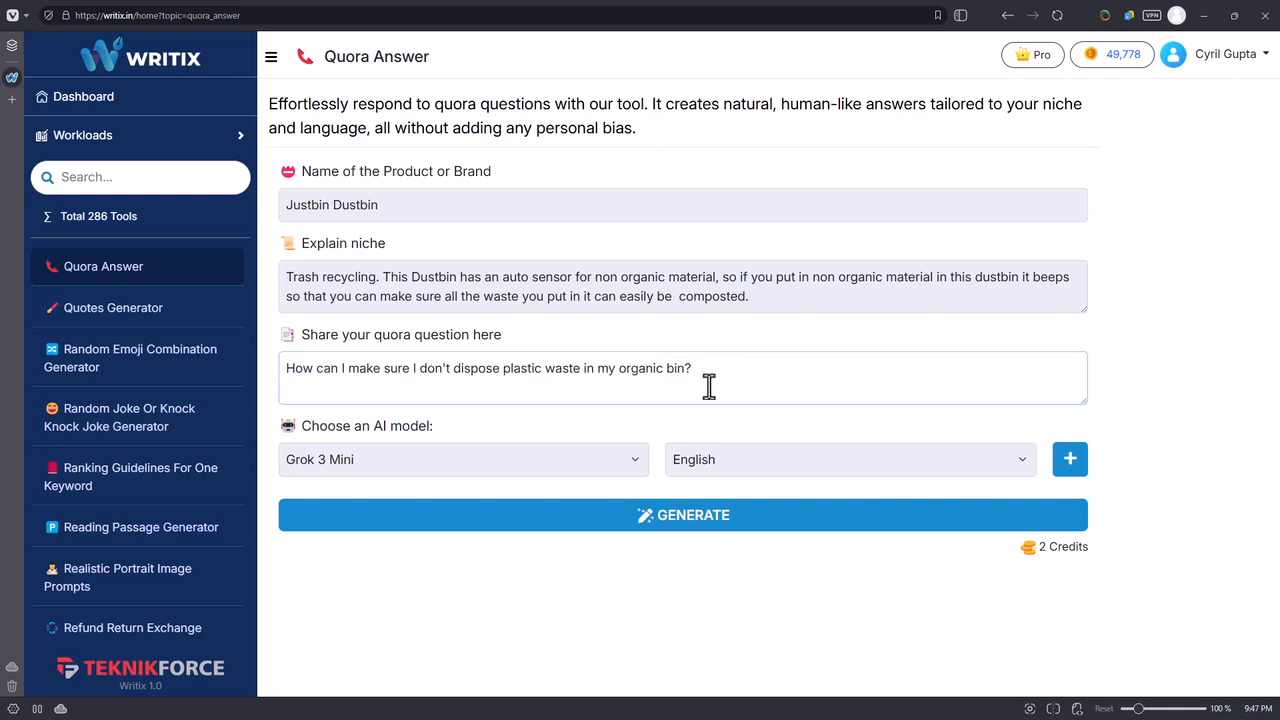
# Check the AI model and language choices, keep Grok 3 Mini and English, and generate the Quora answer.
pyautogui.click(592, 210)
pyautogui.click(611, 276)
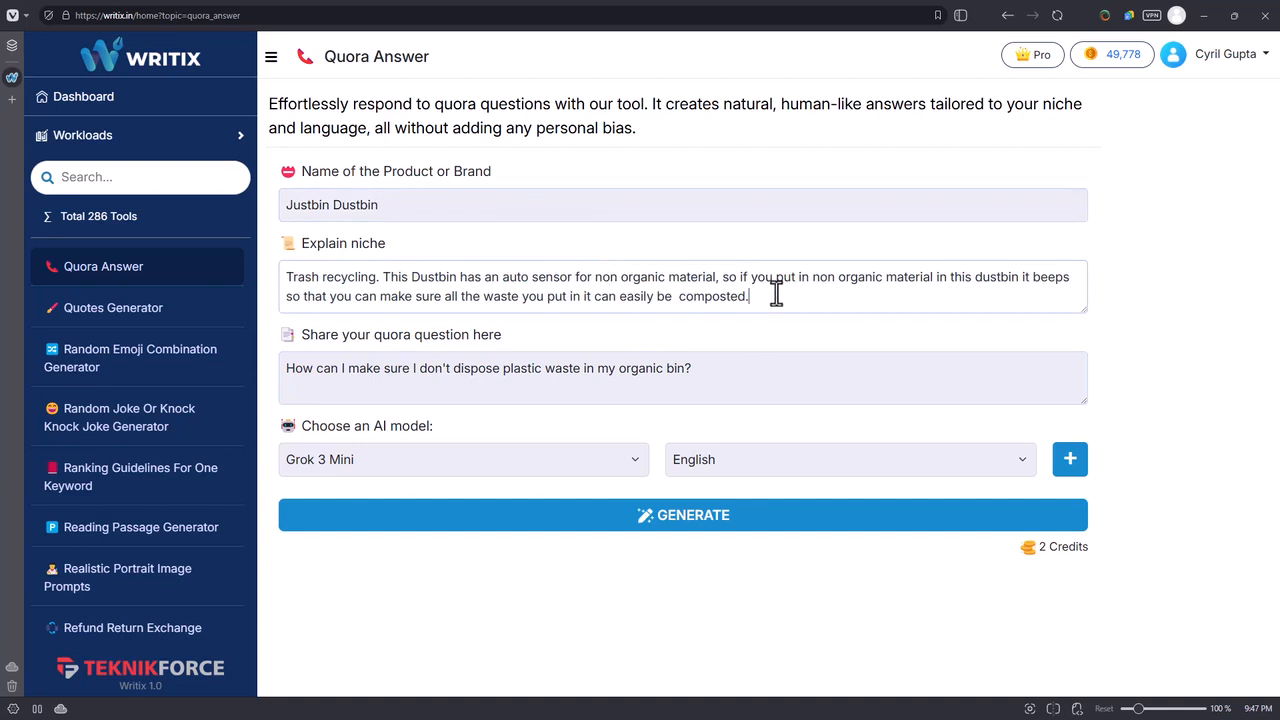
pyautogui.click(600, 466)
pyautogui.click(600, 466)
pyautogui.click(600, 466)
pyautogui.click(600, 466)
pyautogui.click(731, 475)
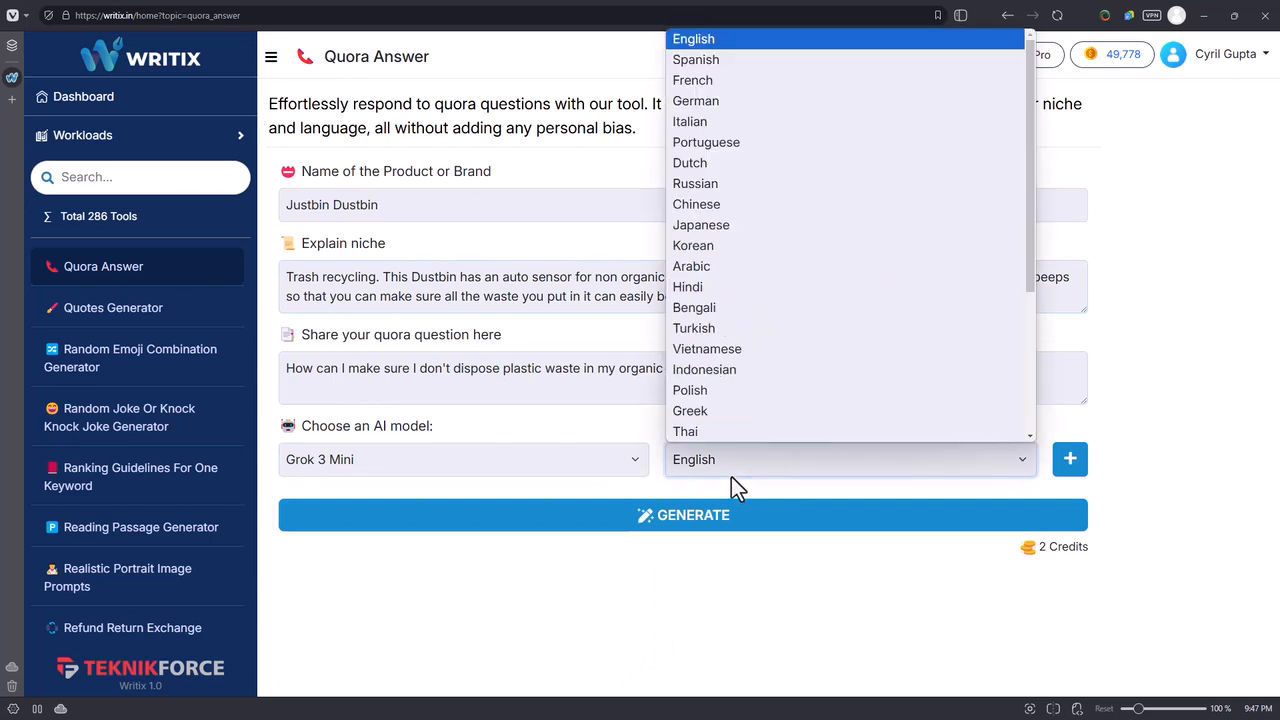
pyautogui.click(782, 585)
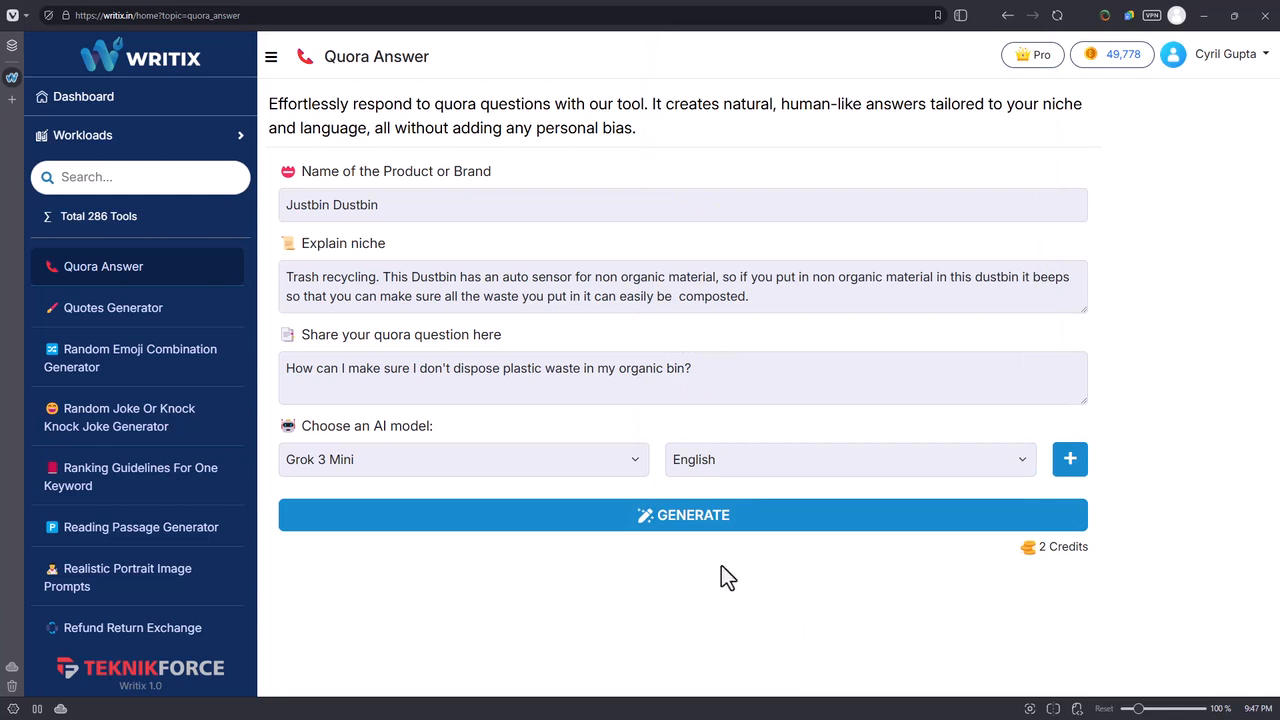
pyautogui.click(718, 522)
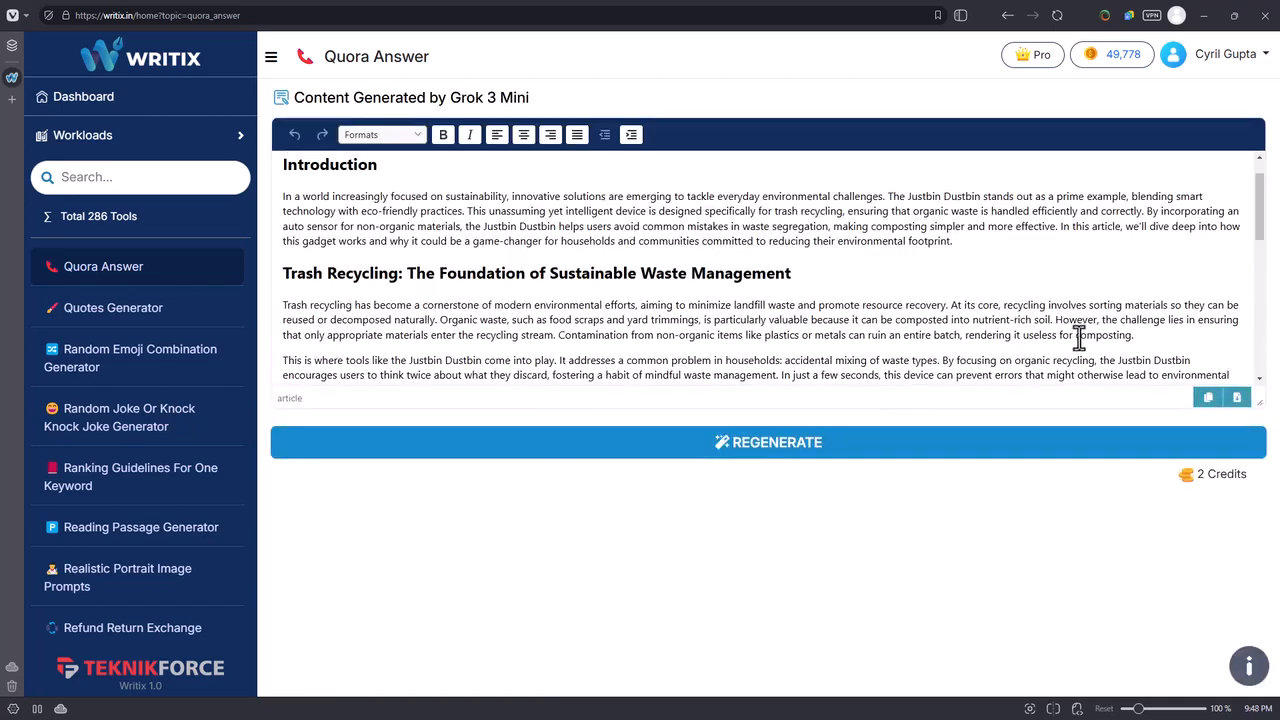
# Read through the generated Justbin Dustbin article, from the introduction to the conclusion and back to the benefits section.
pyautogui.scroll(-5, 930, 218)
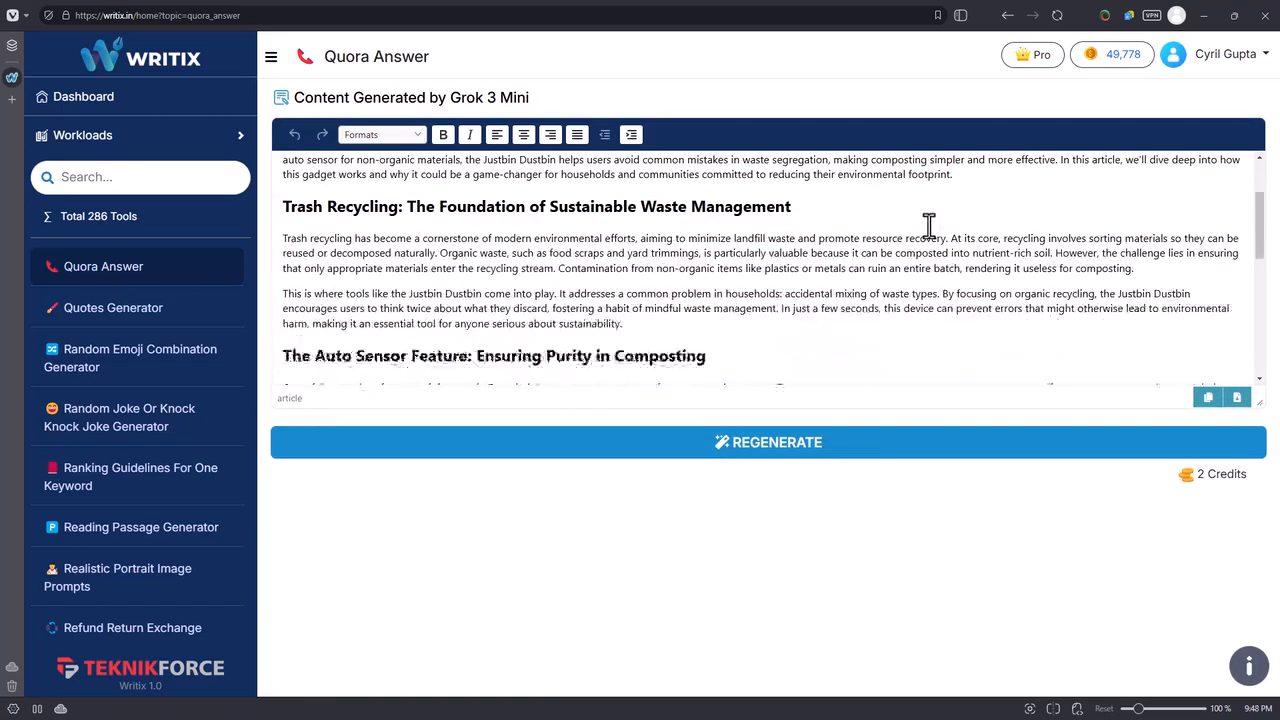
pyautogui.scroll(-4, 680, 236)
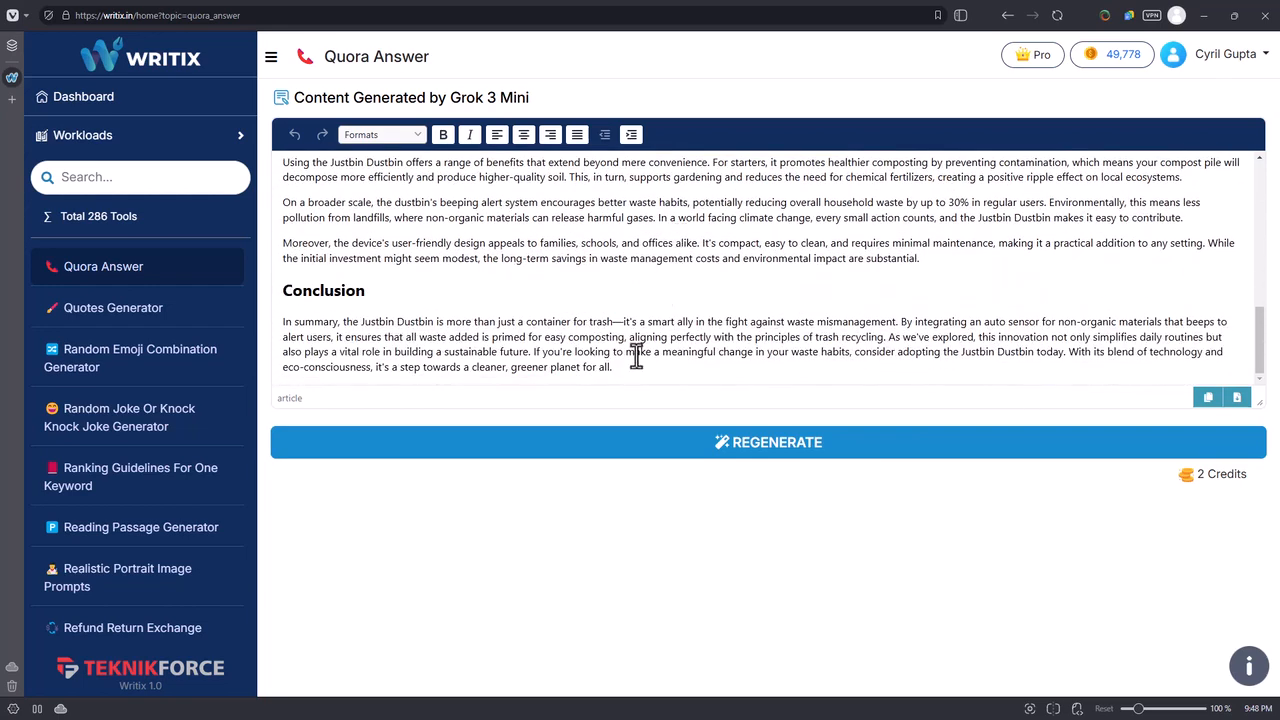
pyautogui.scroll(3, 636, 358)
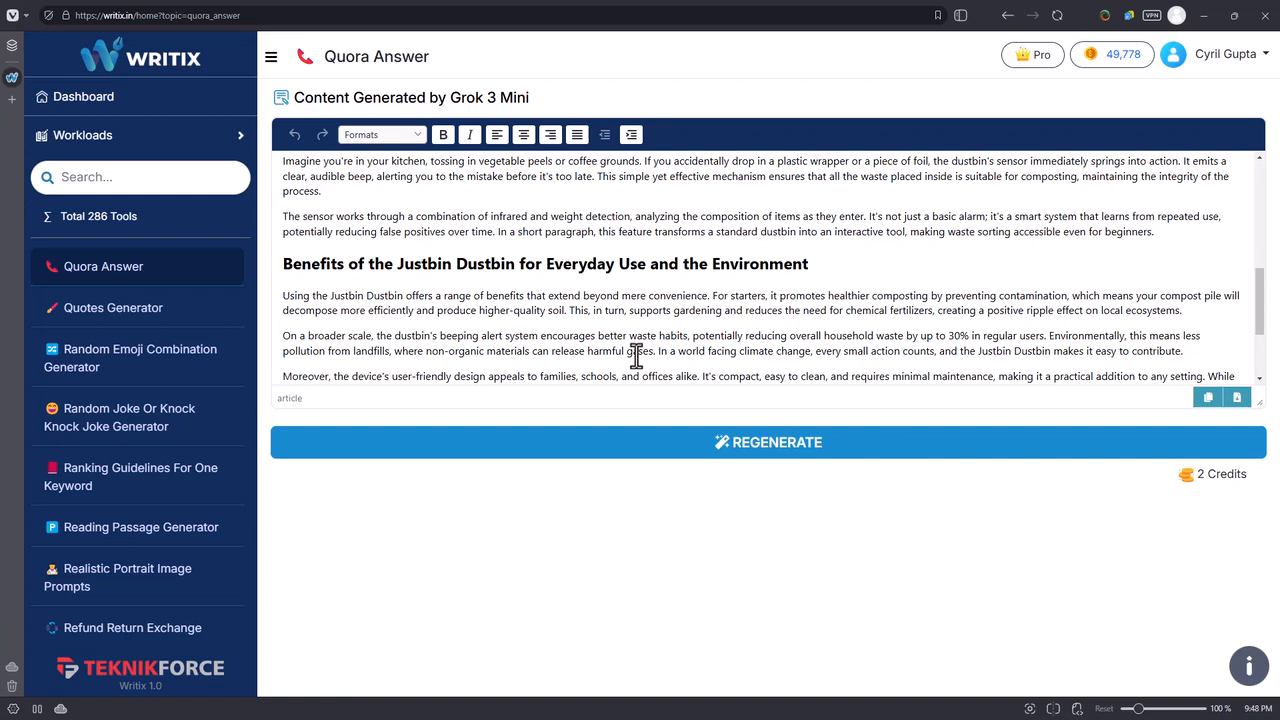
pyautogui.moveTo(406, 296); pyautogui.dragTo(470, 288)
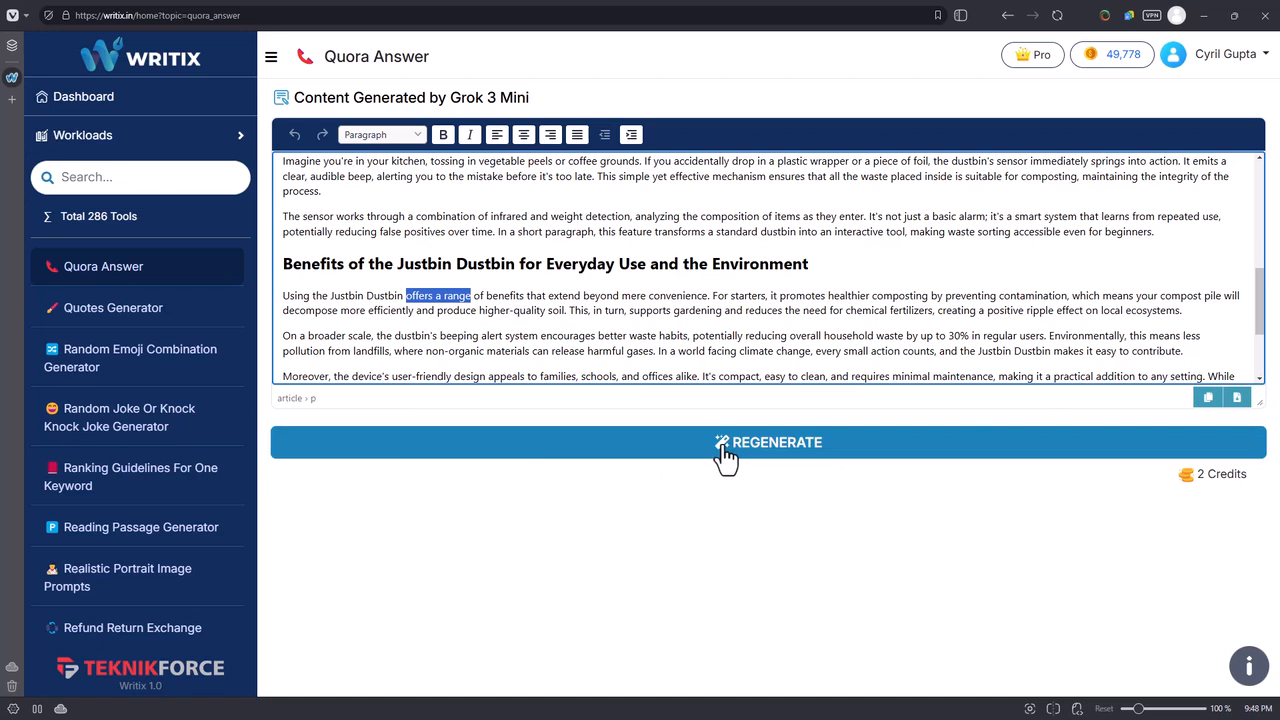
# Look through the writing tools in the Workloads list, including social media replies, scripts and Instagram tools, and collapse the list.
pyautogui.scroll(-2, 225, 365)
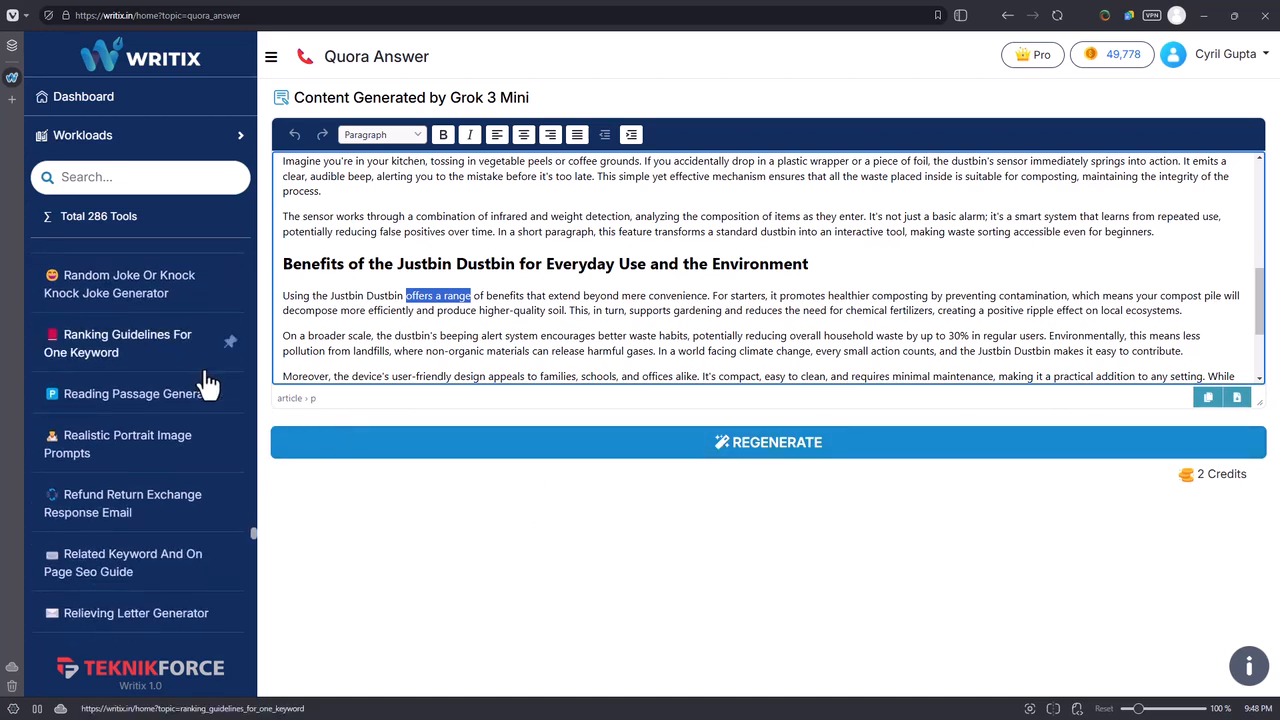
pyautogui.scroll(-6, 210, 395)
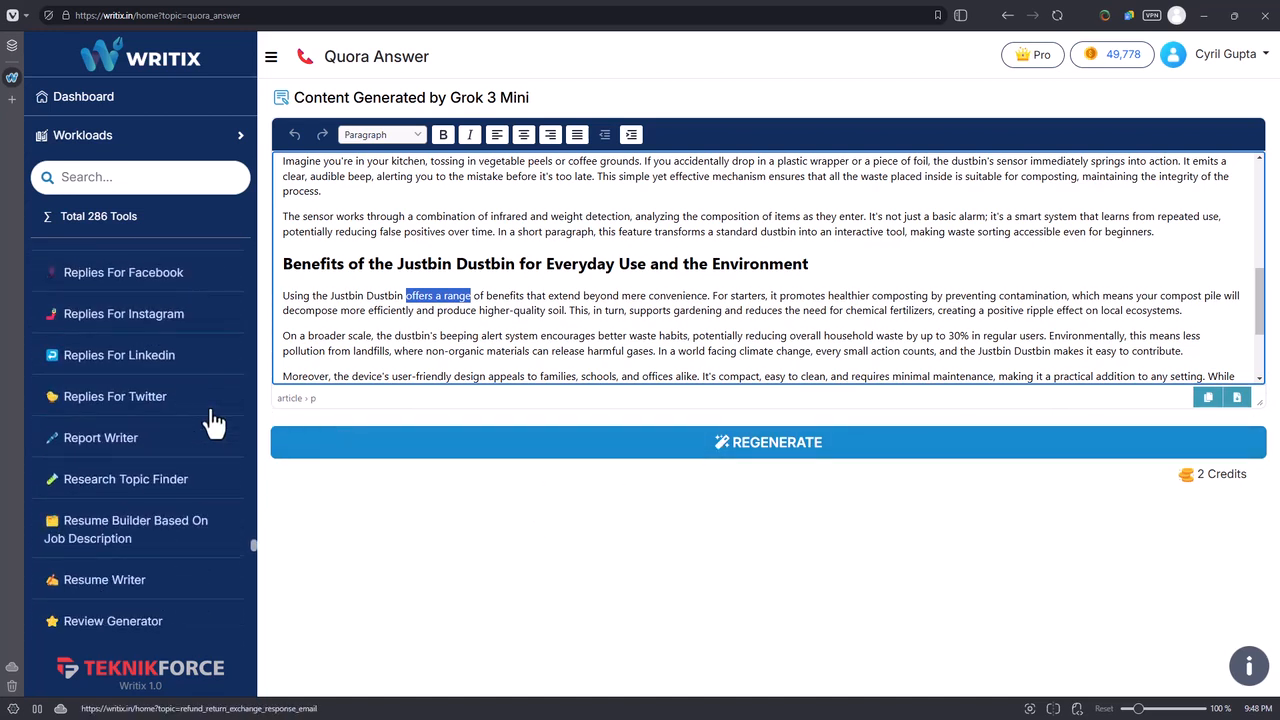
pyautogui.scroll(-1, 137, 355)
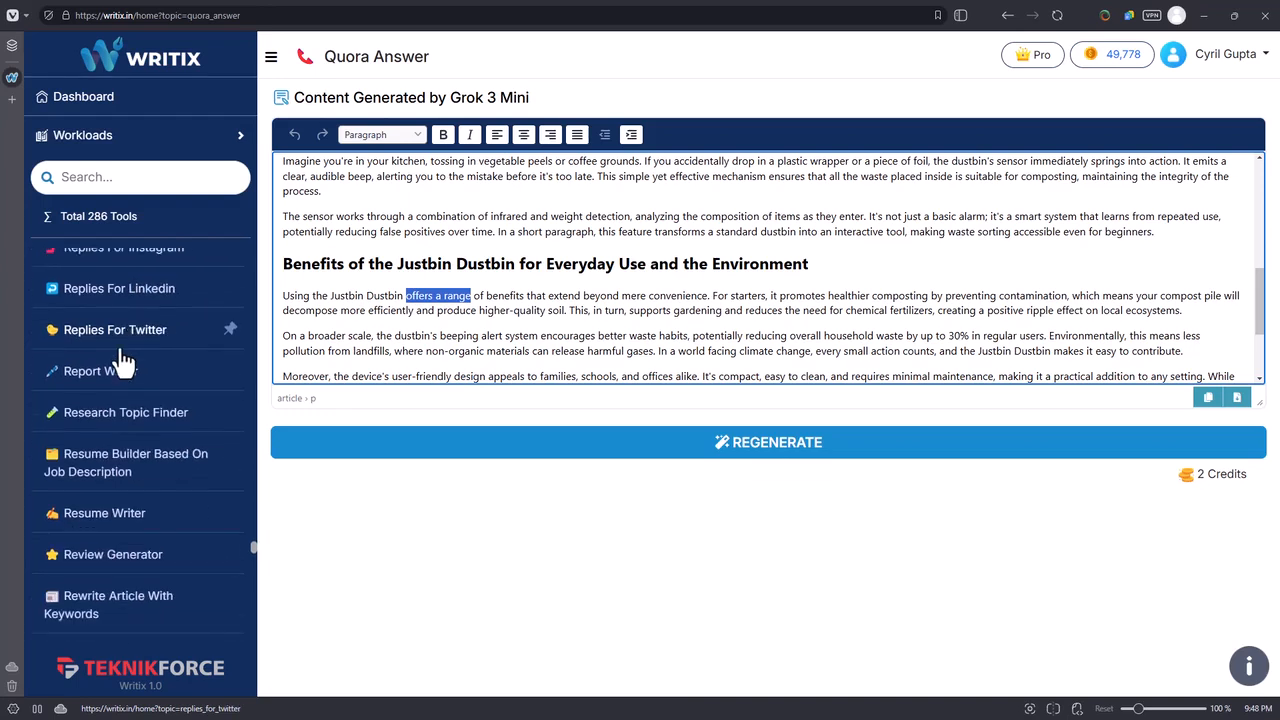
pyautogui.scroll(-1, 135, 390)
pyautogui.scroll(-1, 135, 393)
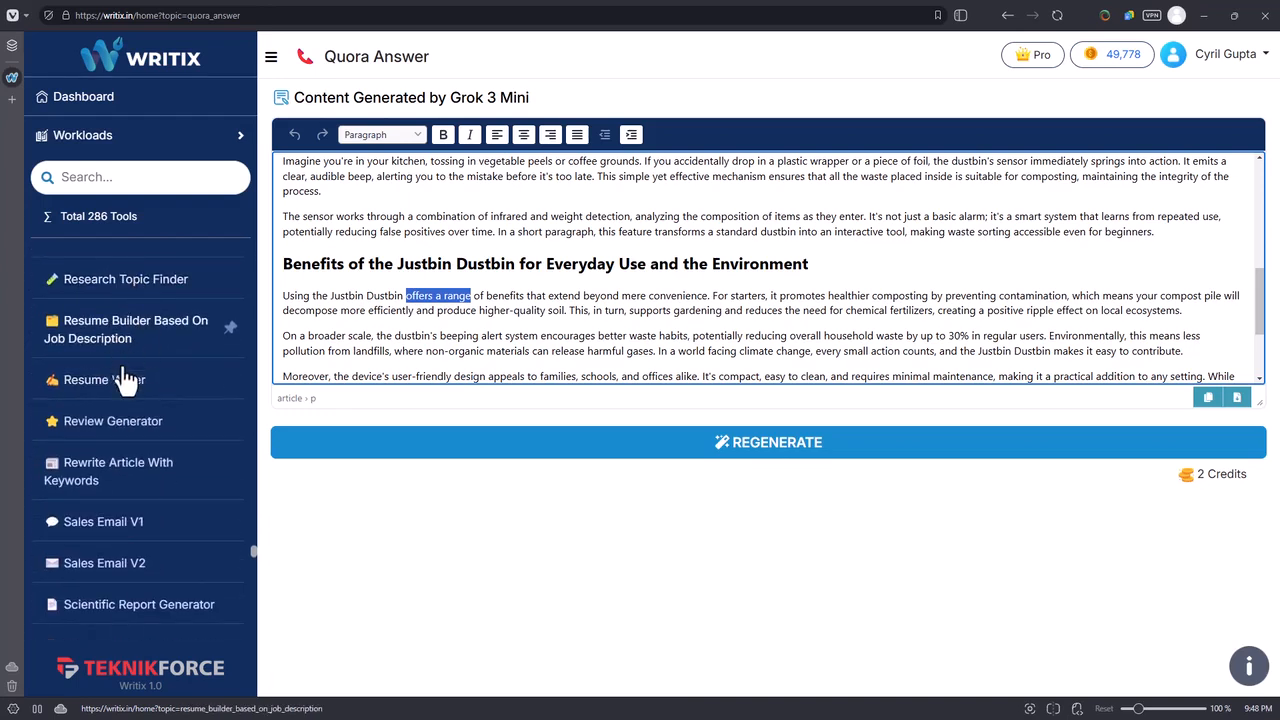
pyautogui.scroll(-1, 125, 372)
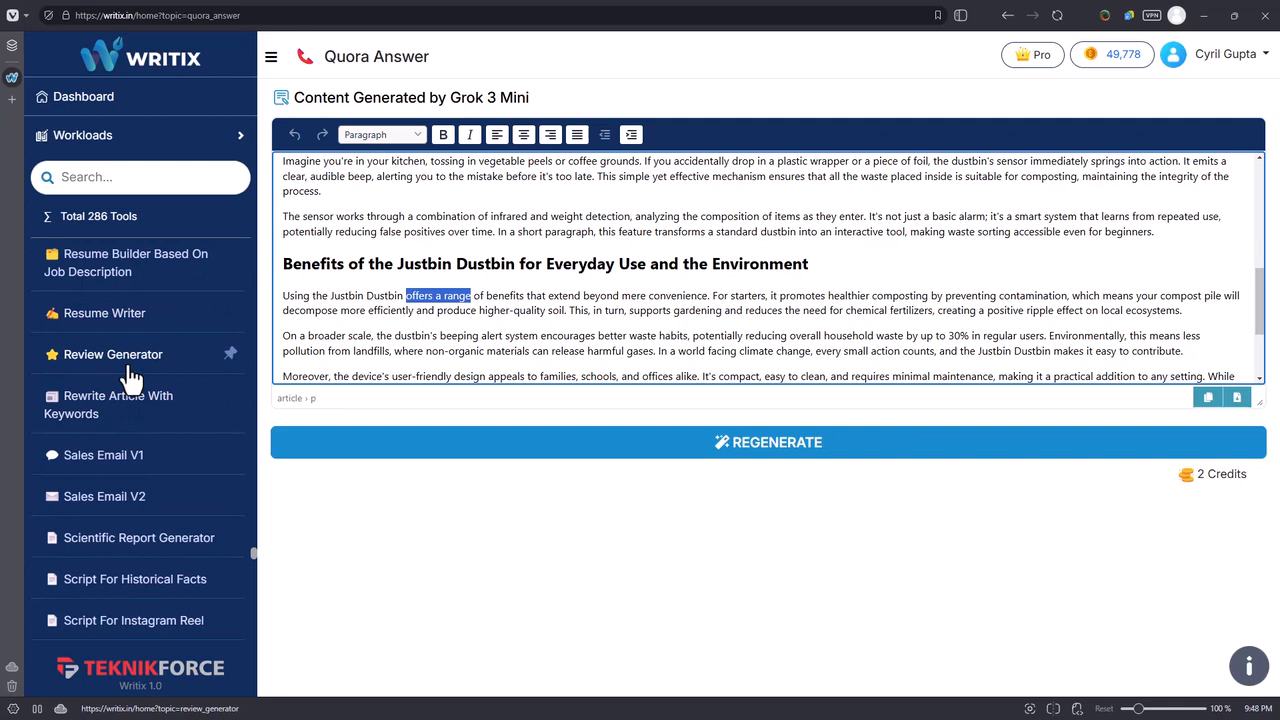
pyautogui.scroll(-1, 137, 423)
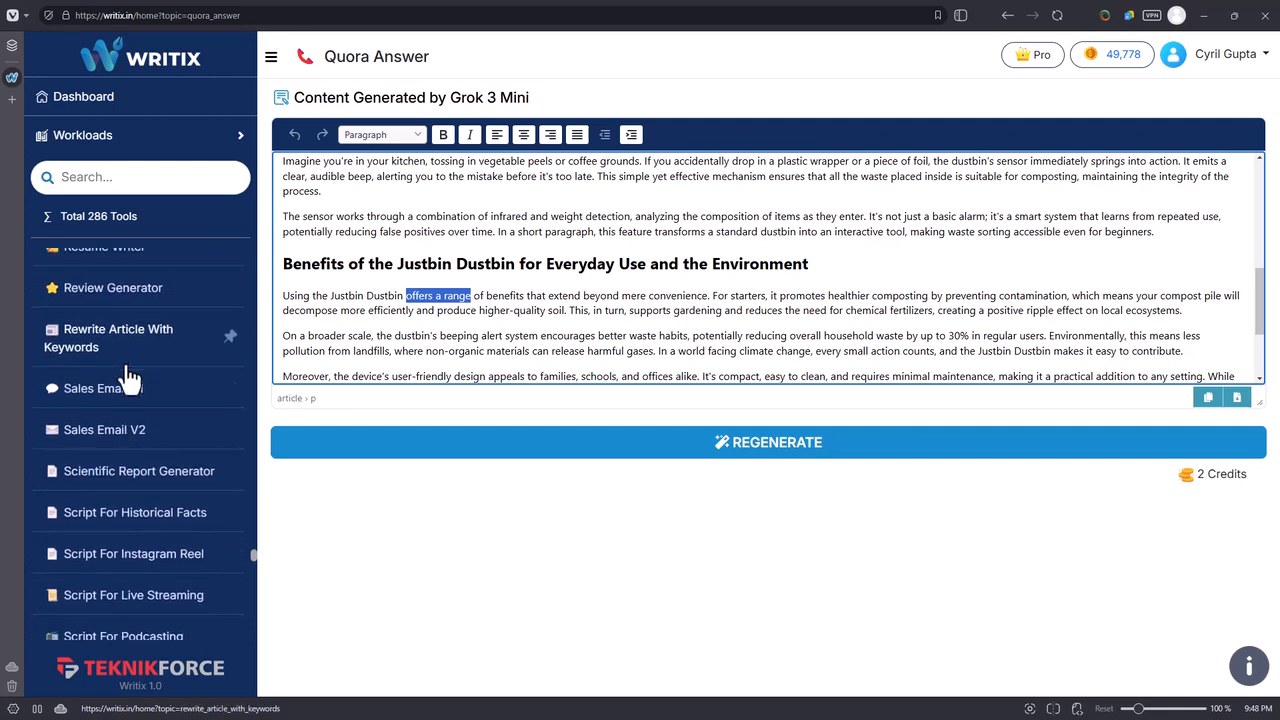
pyautogui.scroll(-1, 135, 437)
pyautogui.scroll(-2, 138, 425)
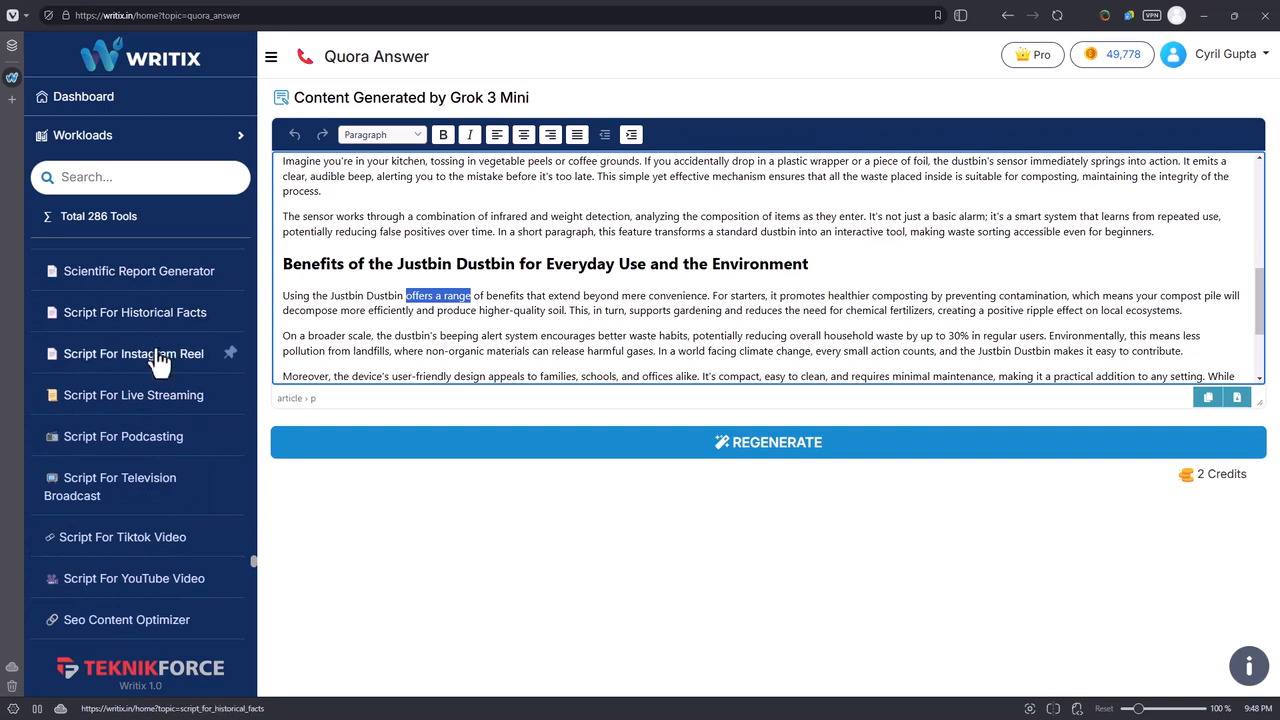
pyautogui.scroll(-1, 158, 375)
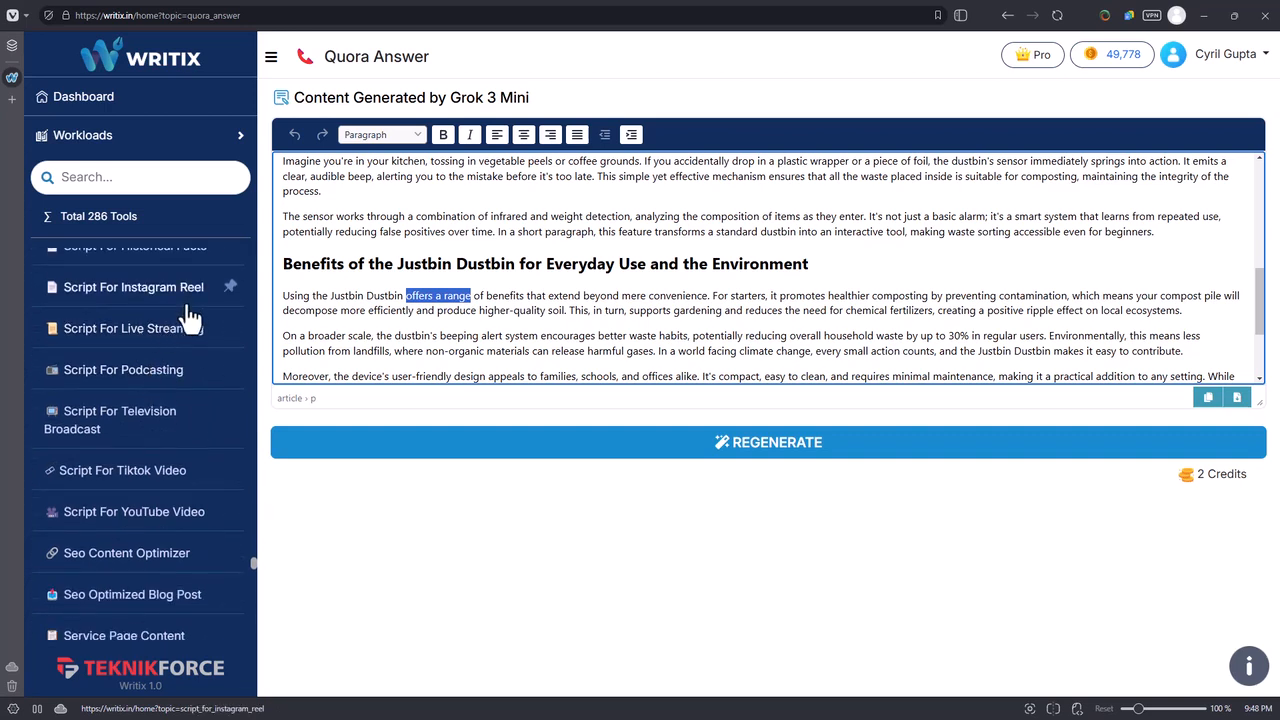
pyautogui.scroll(-1, 180, 370)
pyautogui.scroll(10, 195, 500)
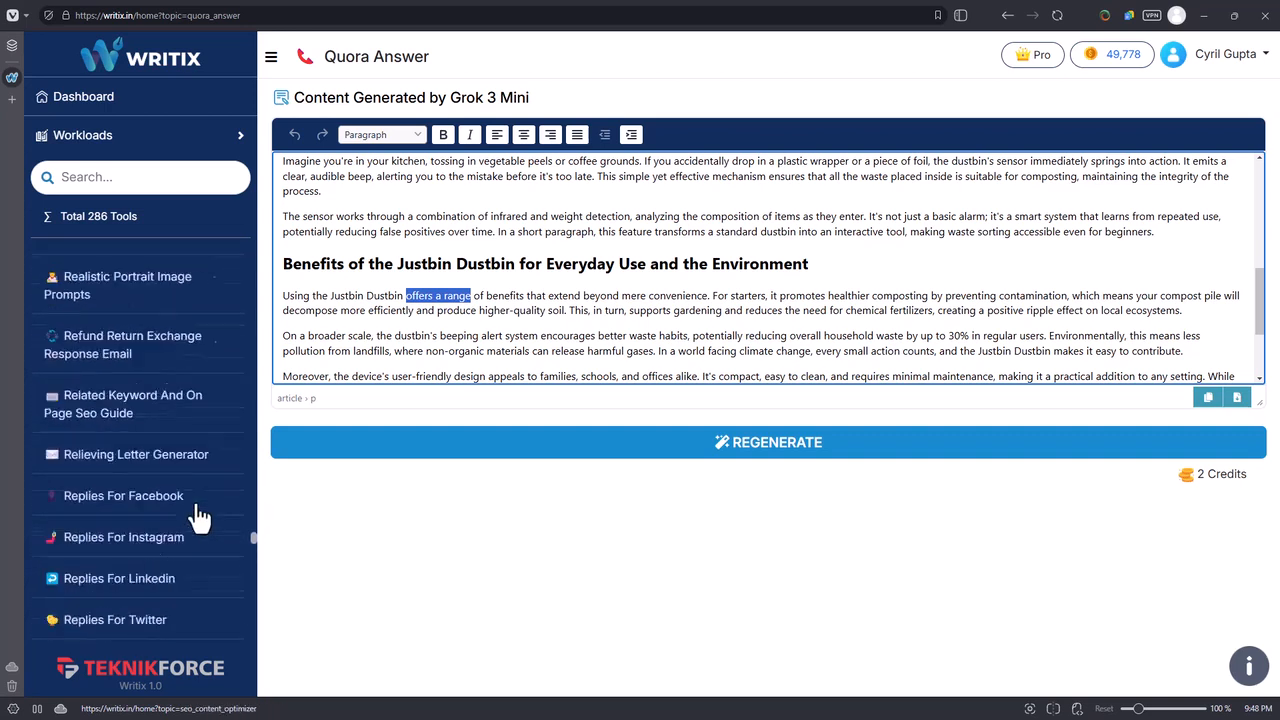
pyautogui.scroll(15, 200, 516)
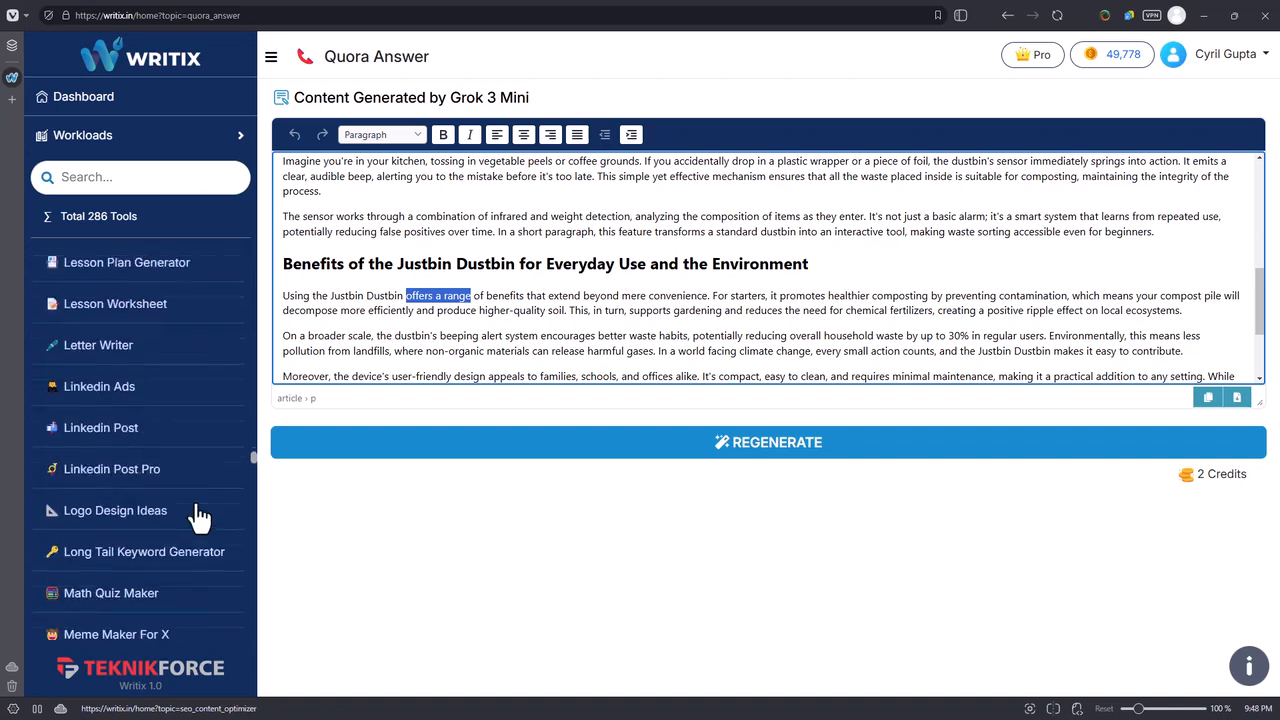
pyautogui.scroll(6, 200, 516)
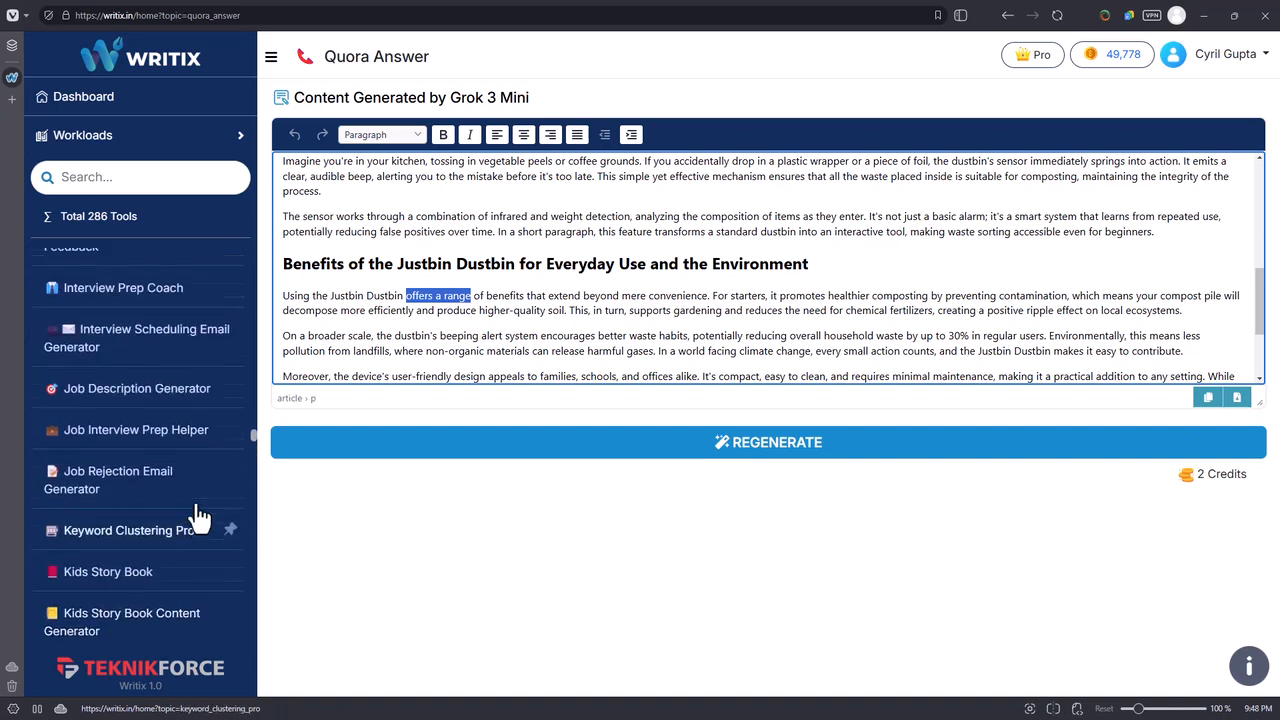
pyautogui.scroll(8, 92, 450)
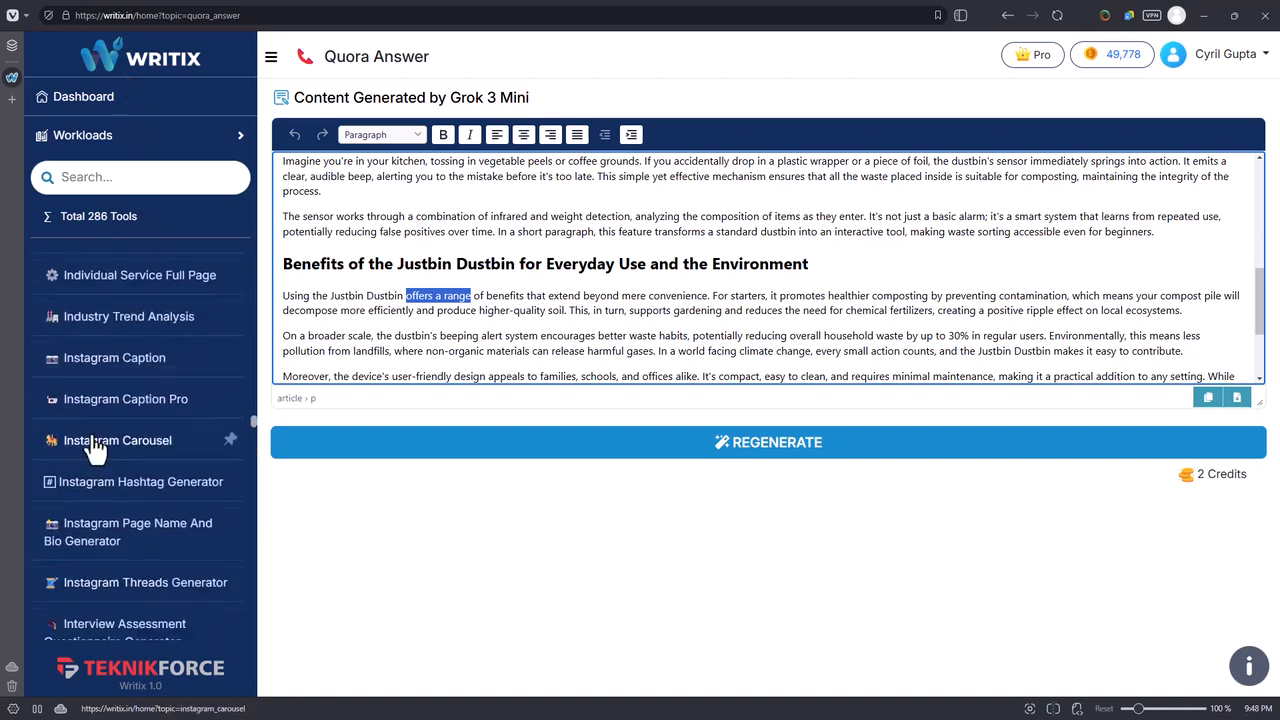
pyautogui.scroll(6, 103, 357)
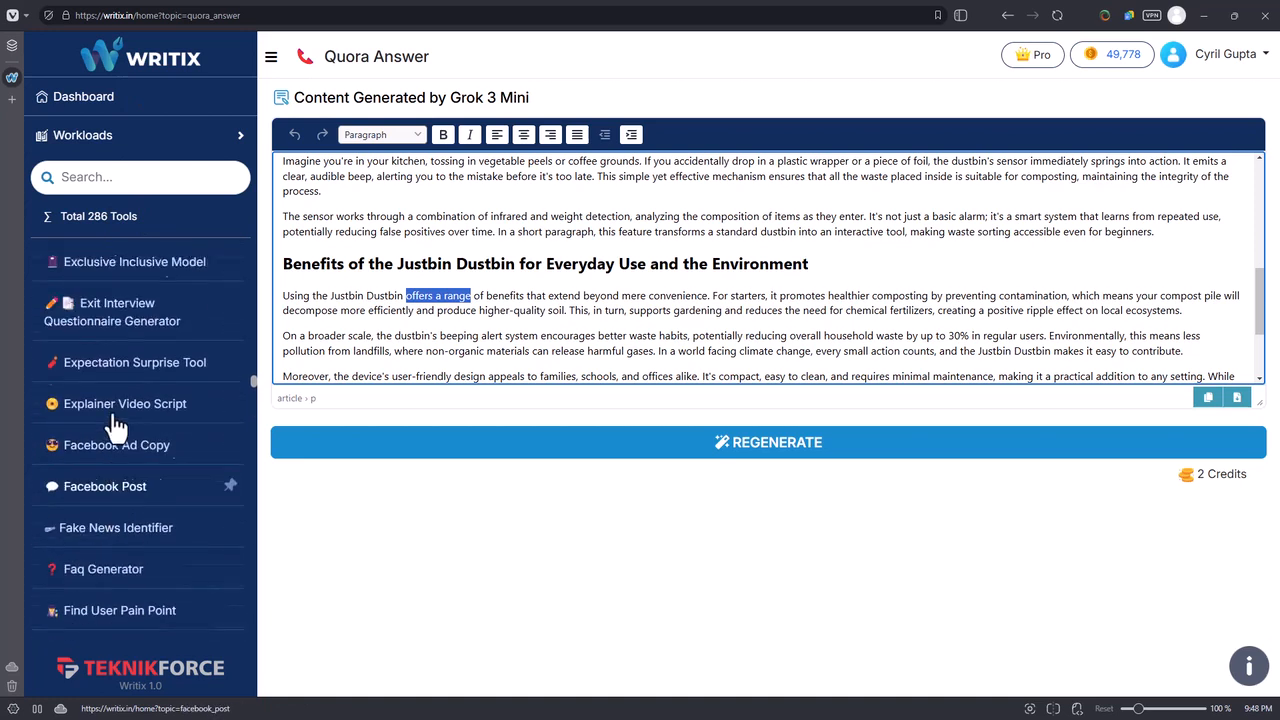
pyautogui.click(451, 326)
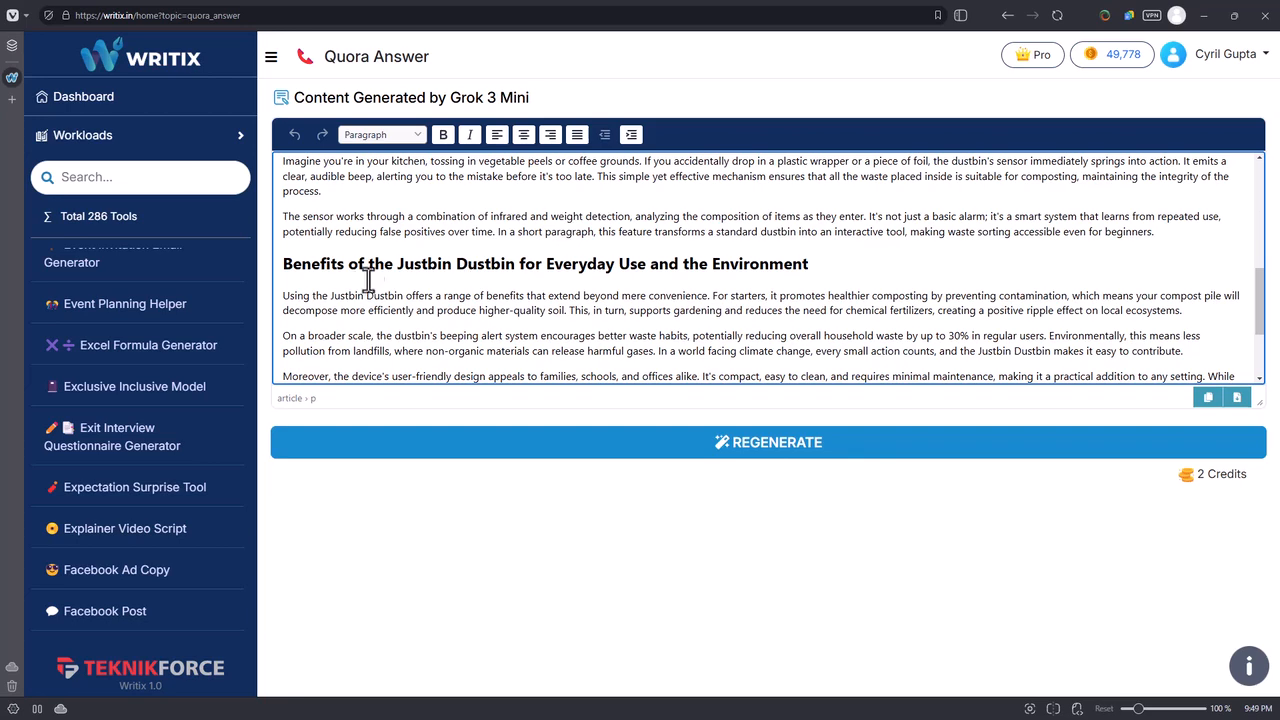
pyautogui.click(185, 148)
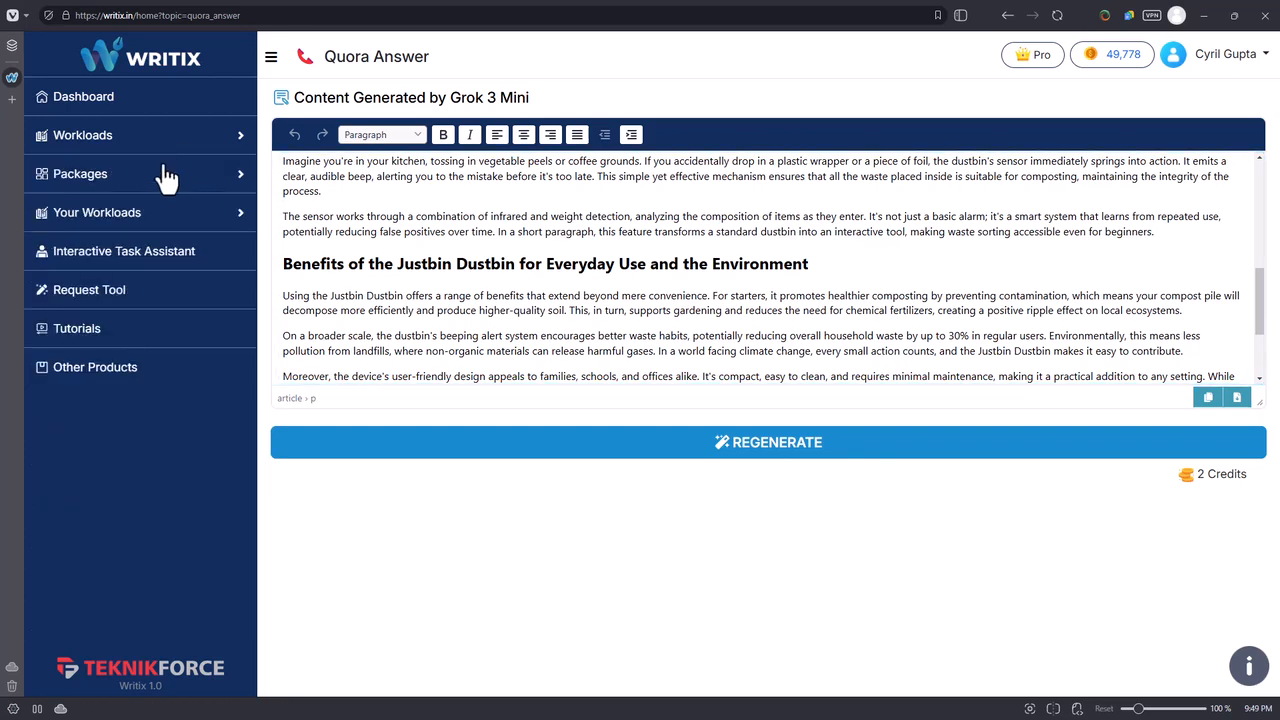
# Open Title And Thumbnail Ideas in the Youtube Branding package and generate ideas for "online marketing training for small business owners" with Grok 3 Mini.
pyautogui.click(165, 175)
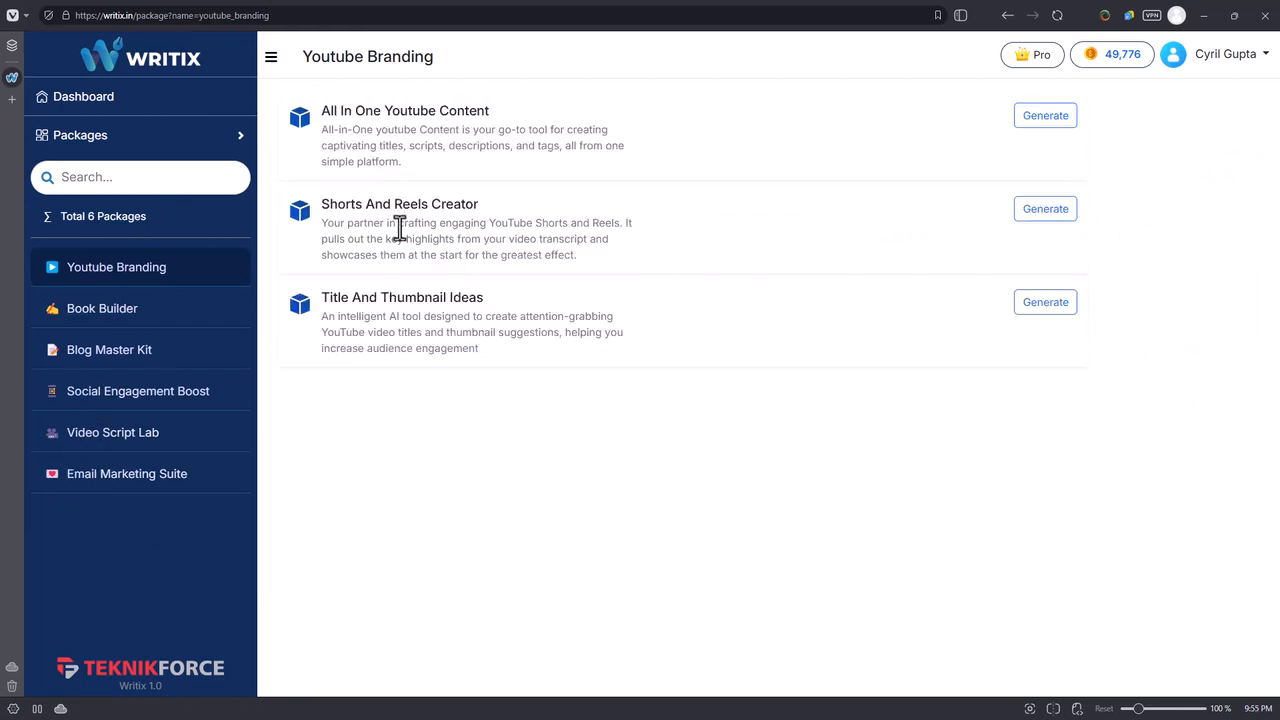
pyautogui.click(1045, 308)
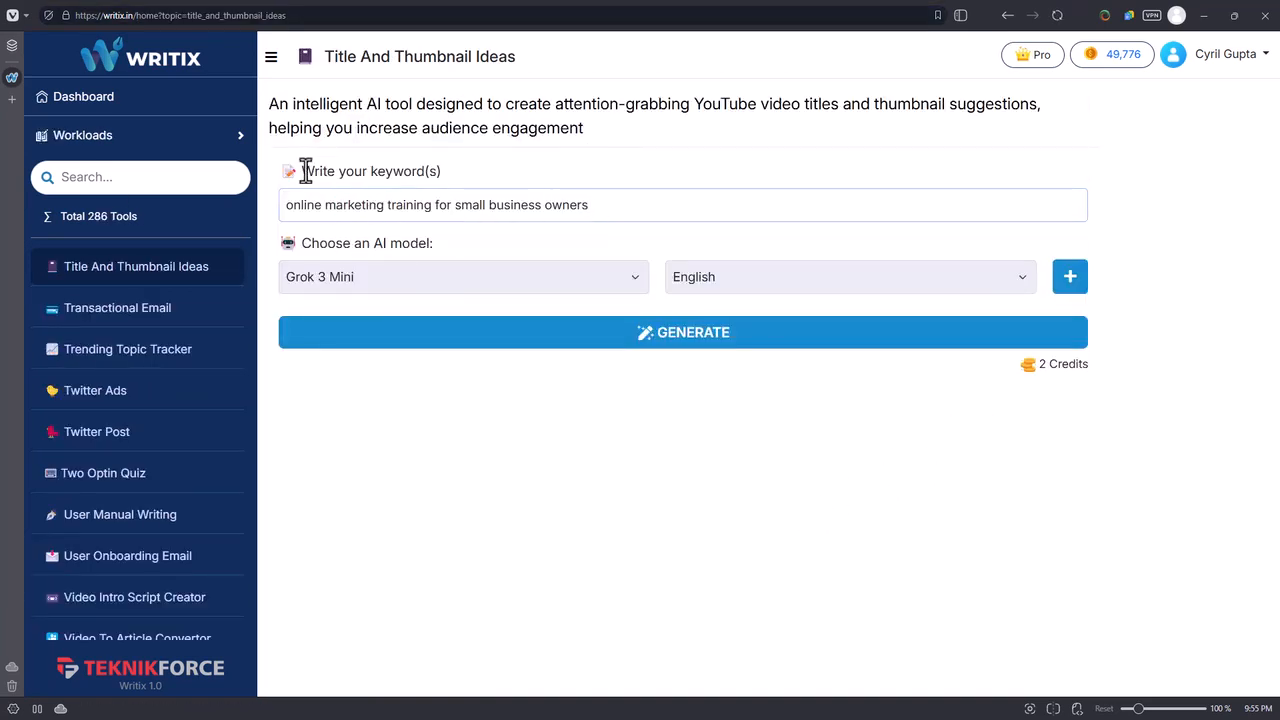
pyautogui.moveTo(305, 170); pyautogui.dragTo(474, 174)
pyautogui.click(367, 205)
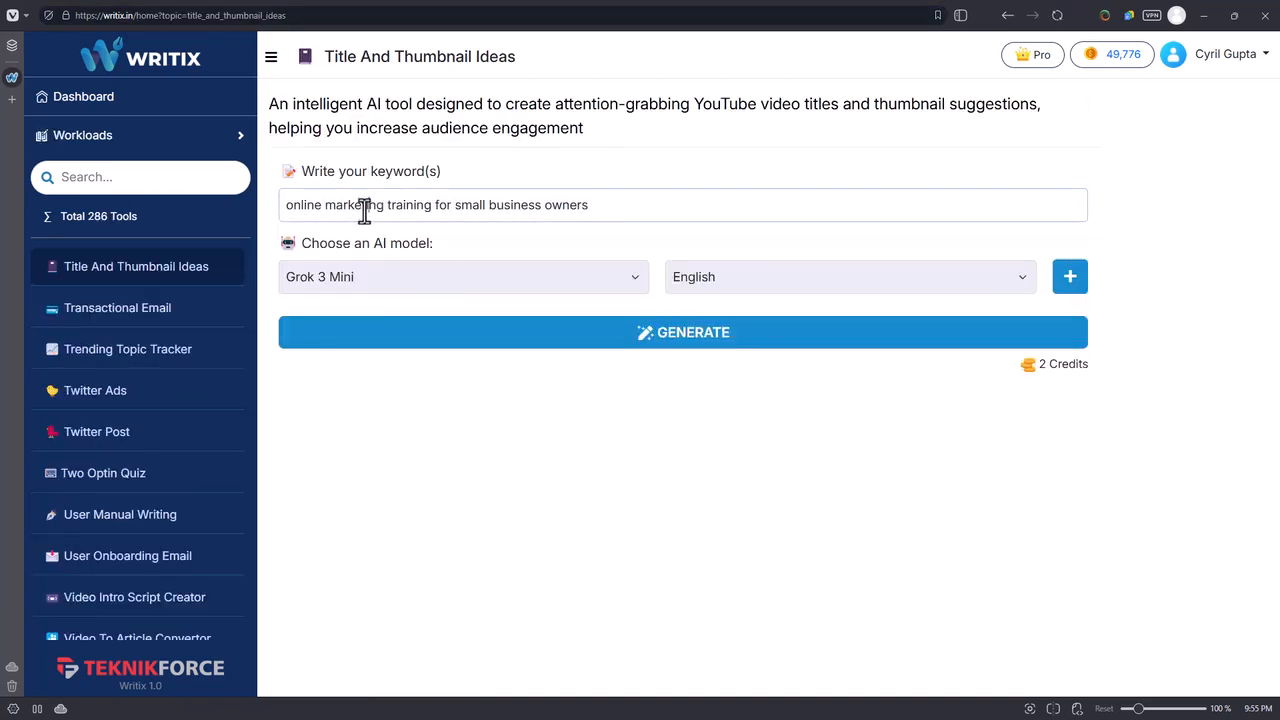
pyautogui.click(470, 333)
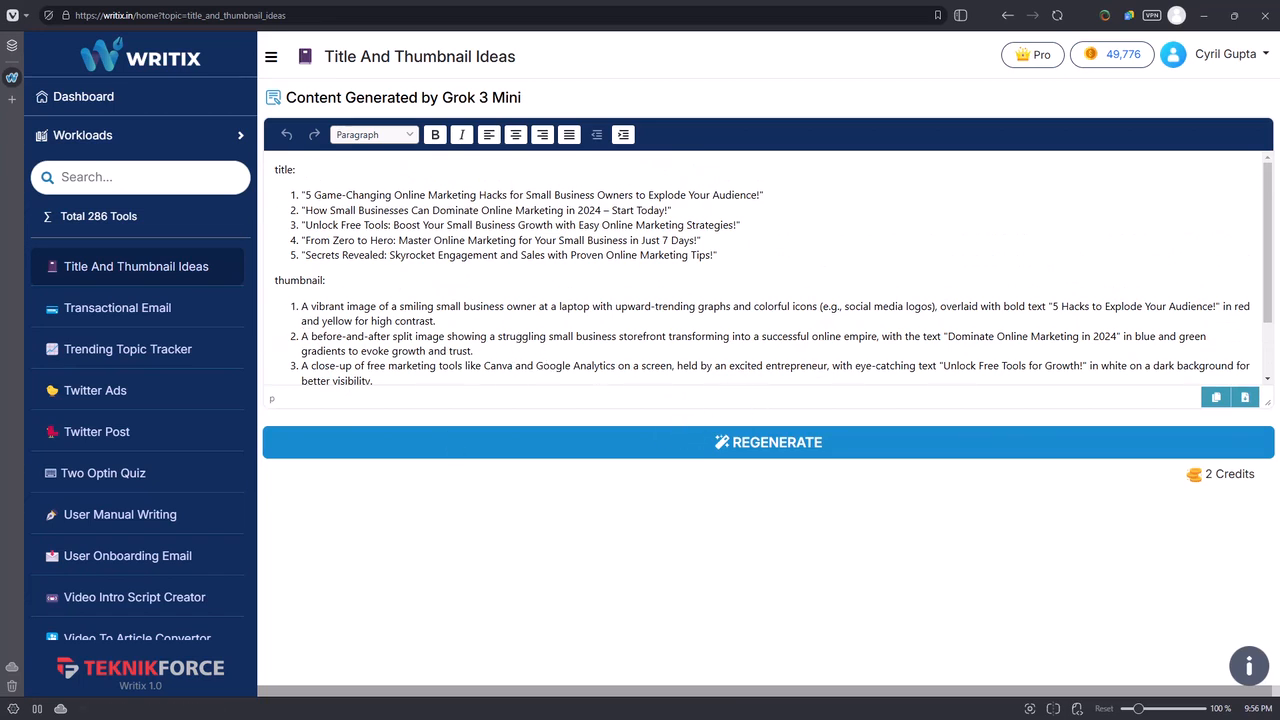
# Go to the custom workloads and open a blank form for creating a workload.
pyautogui.click(179, 137)
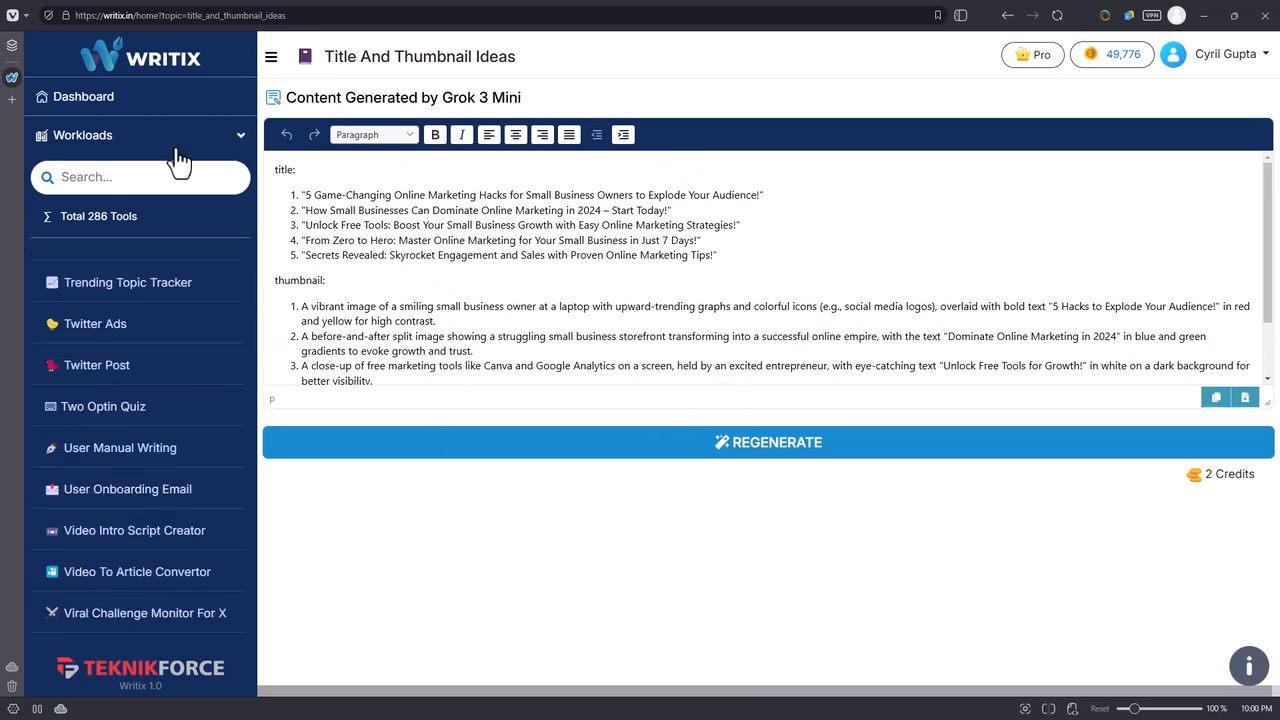
pyautogui.click(176, 148)
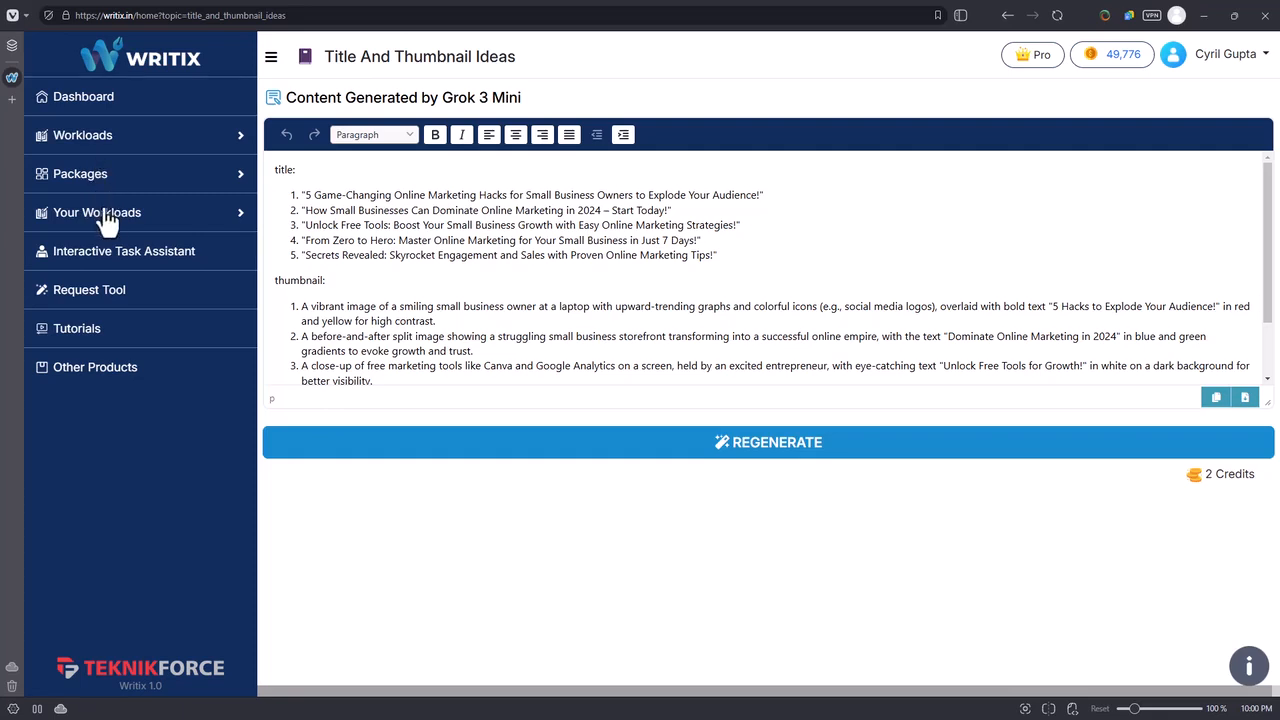
pyautogui.click(113, 226)
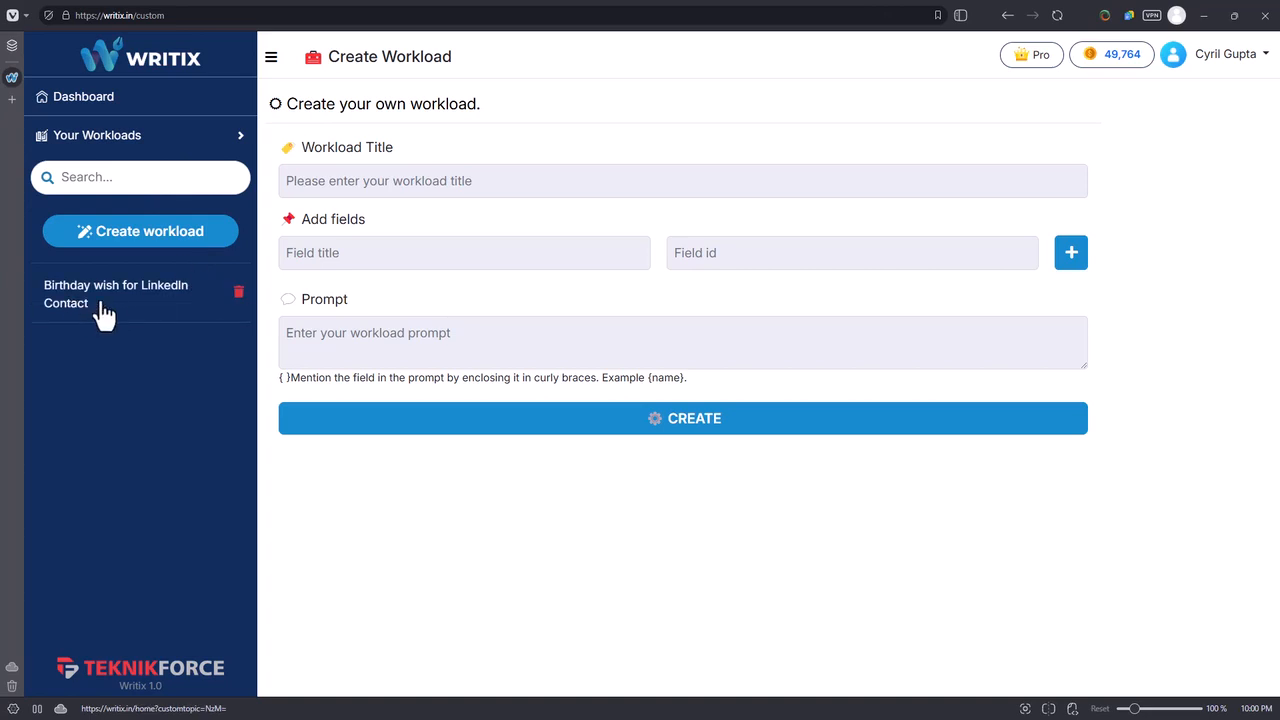
pyautogui.click(129, 250)
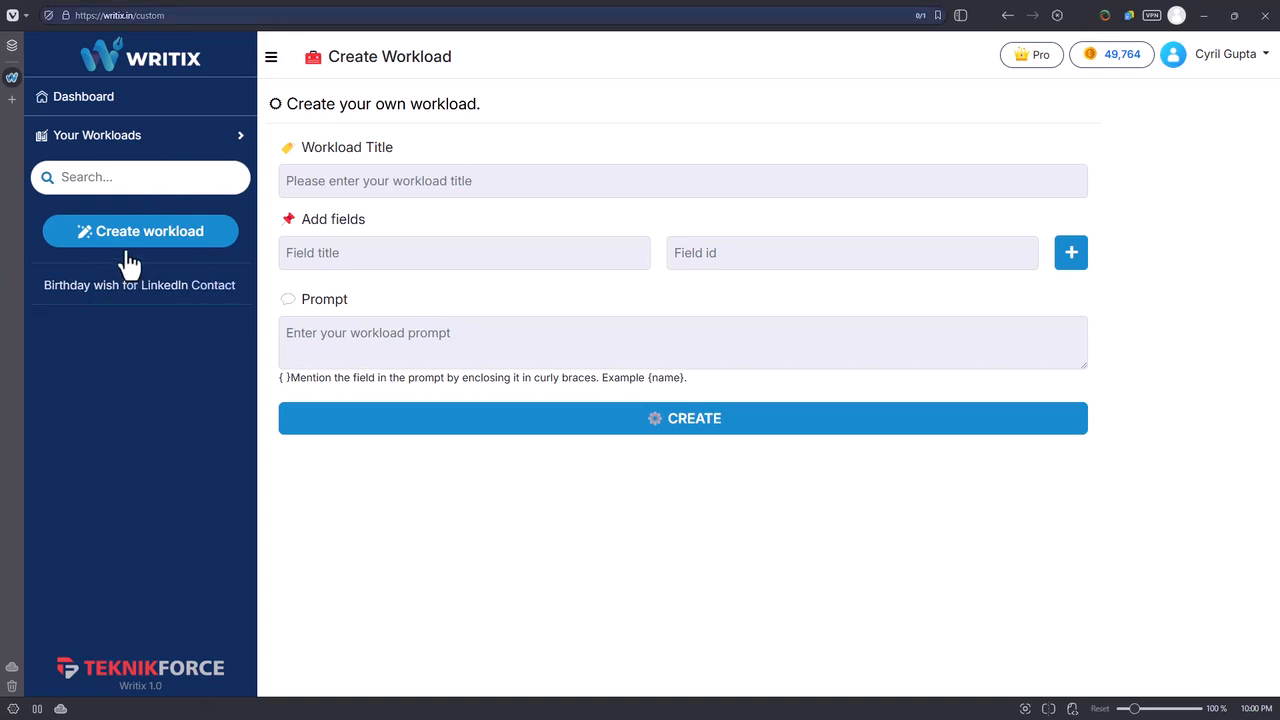
pyautogui.click(129, 262)
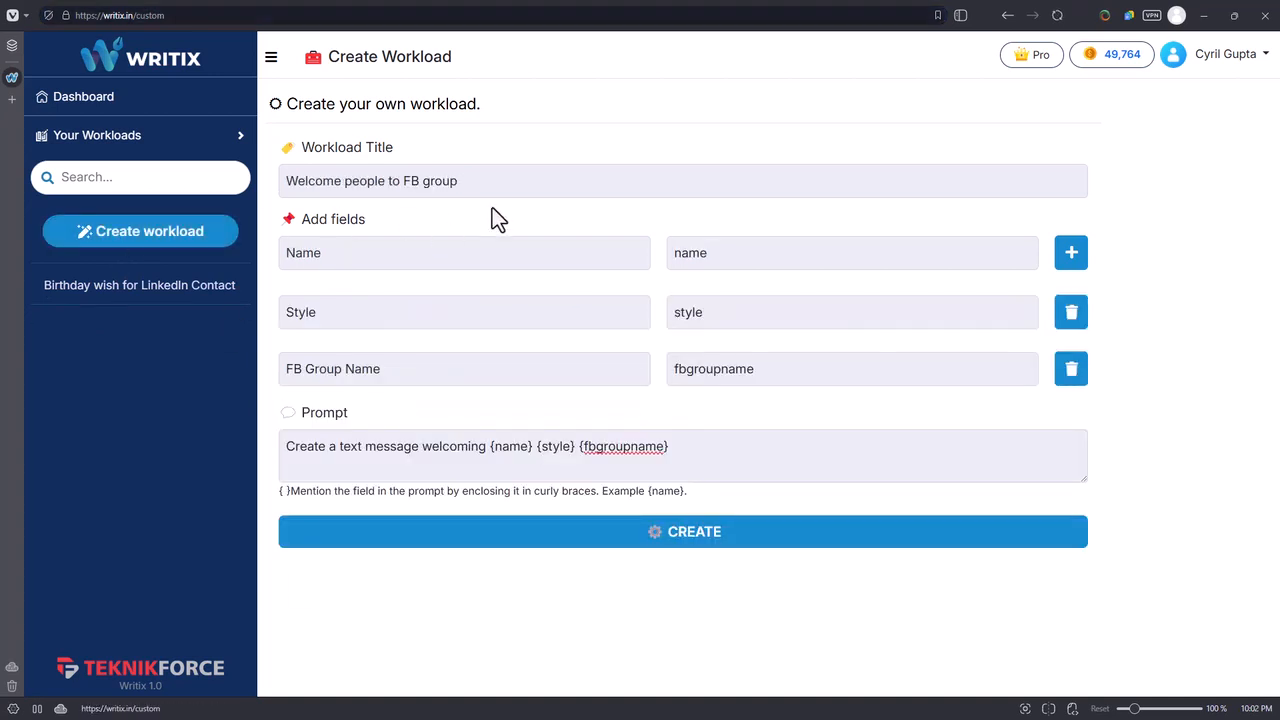
# Review the title "Welcome people to FB group" and the Name, Style and FB Group Name fields of the custom workload.
pyautogui.moveTo(460, 181); pyautogui.dragTo(291, 200)
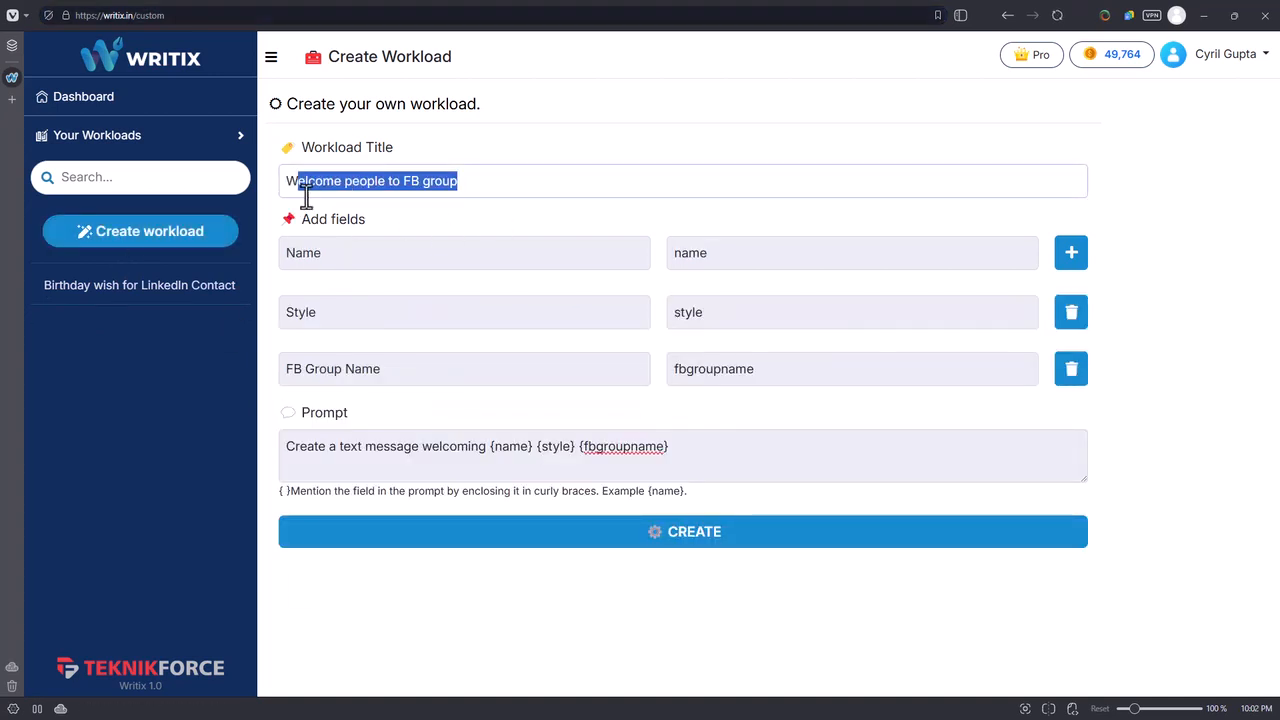
pyautogui.click(434, 194)
pyautogui.moveTo(346, 252); pyautogui.dragTo(303, 256)
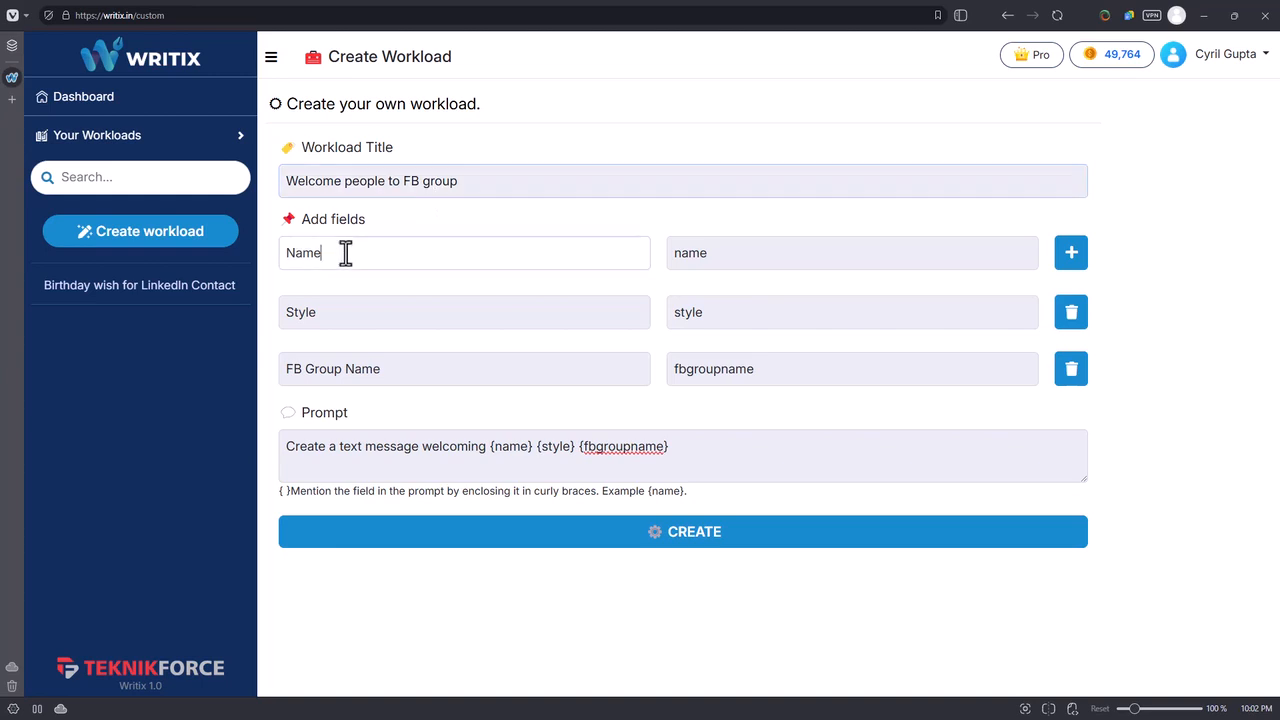
pyautogui.click(355, 262)
pyautogui.doubleClick(329, 317)
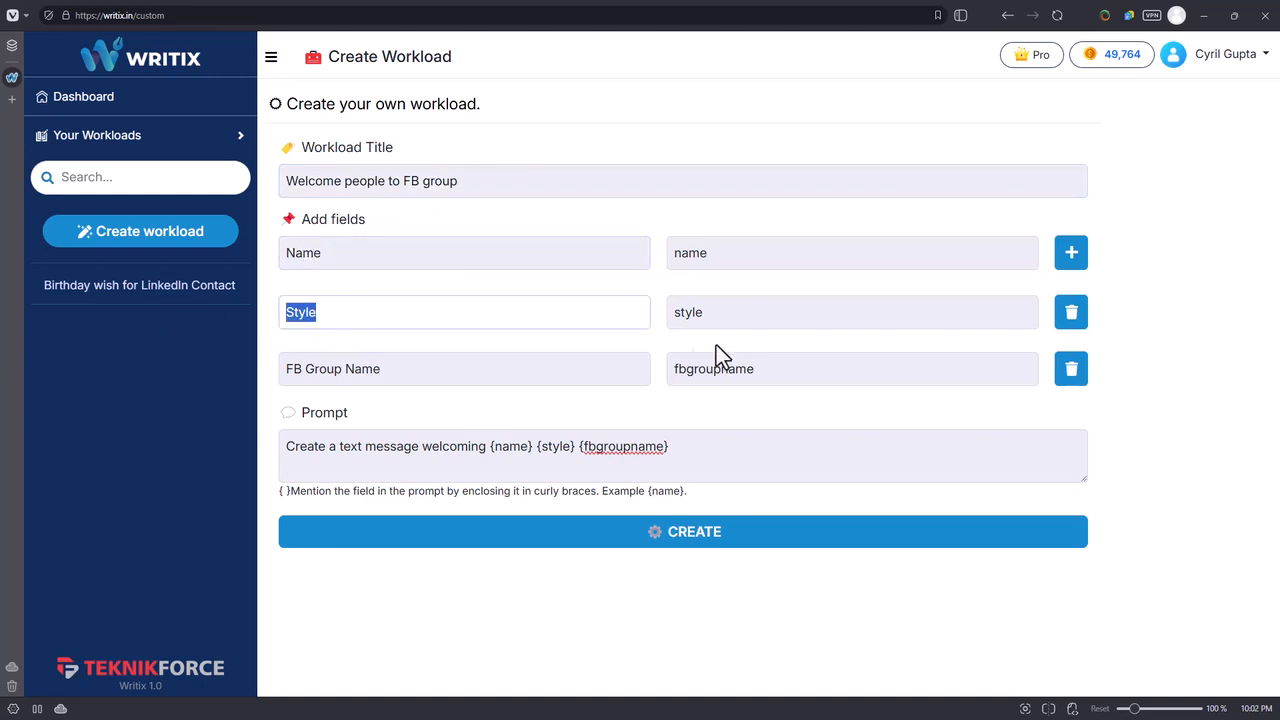
pyautogui.moveTo(704, 313); pyautogui.dragTo(688, 325)
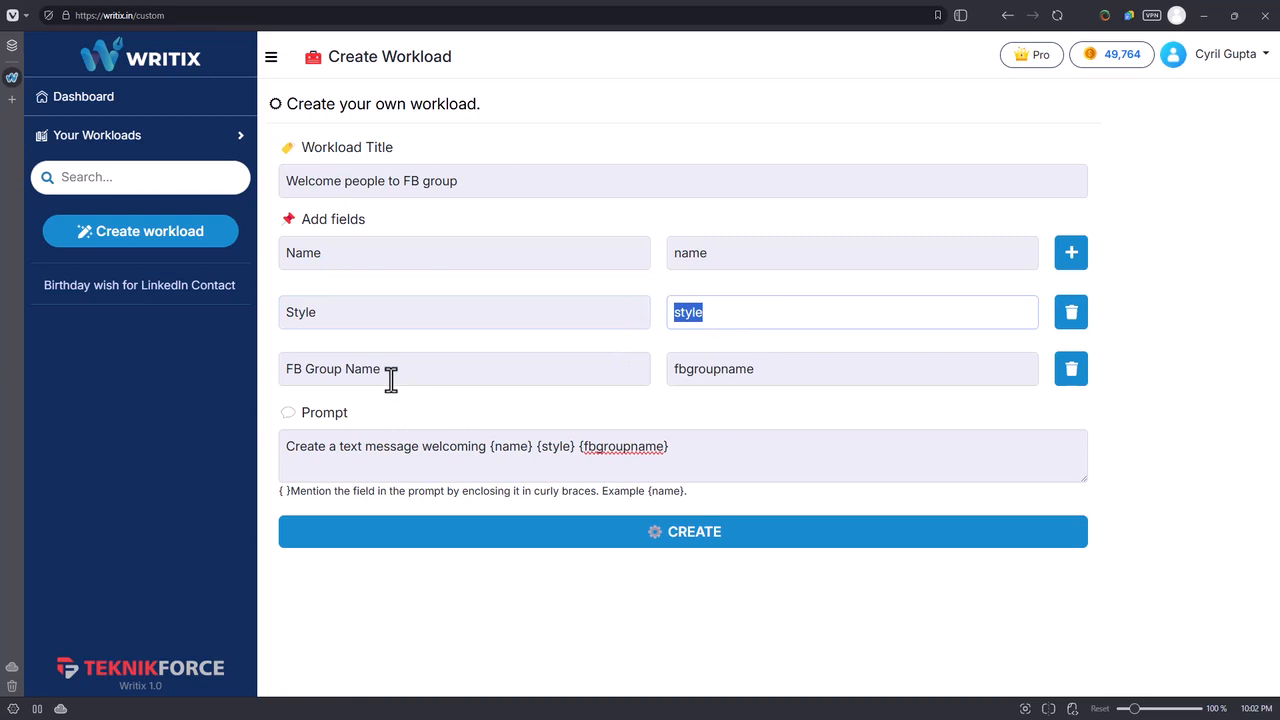
pyautogui.moveTo(494, 368); pyautogui.dragTo(260, 368)
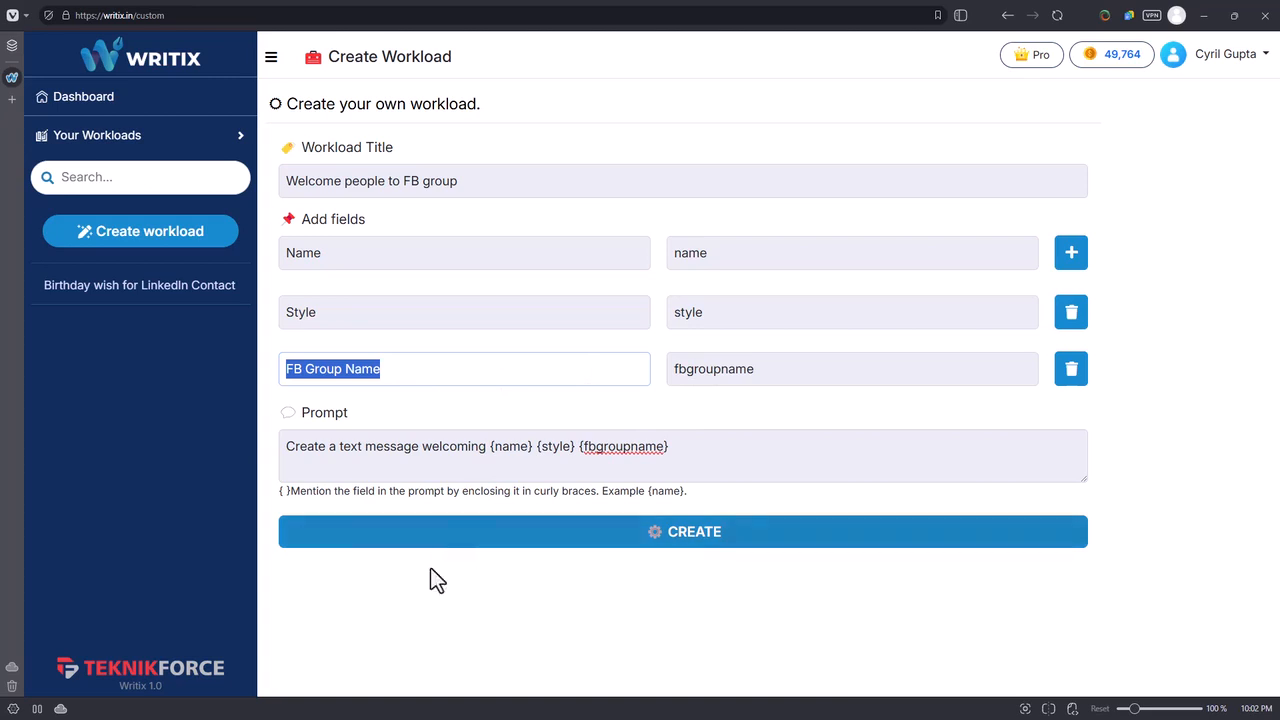
# Reword the prompt to "Create a text message welcoming {name} in a {style} way . My group name is {fbgroupname}." and create the workload.
pyautogui.click(304, 462)
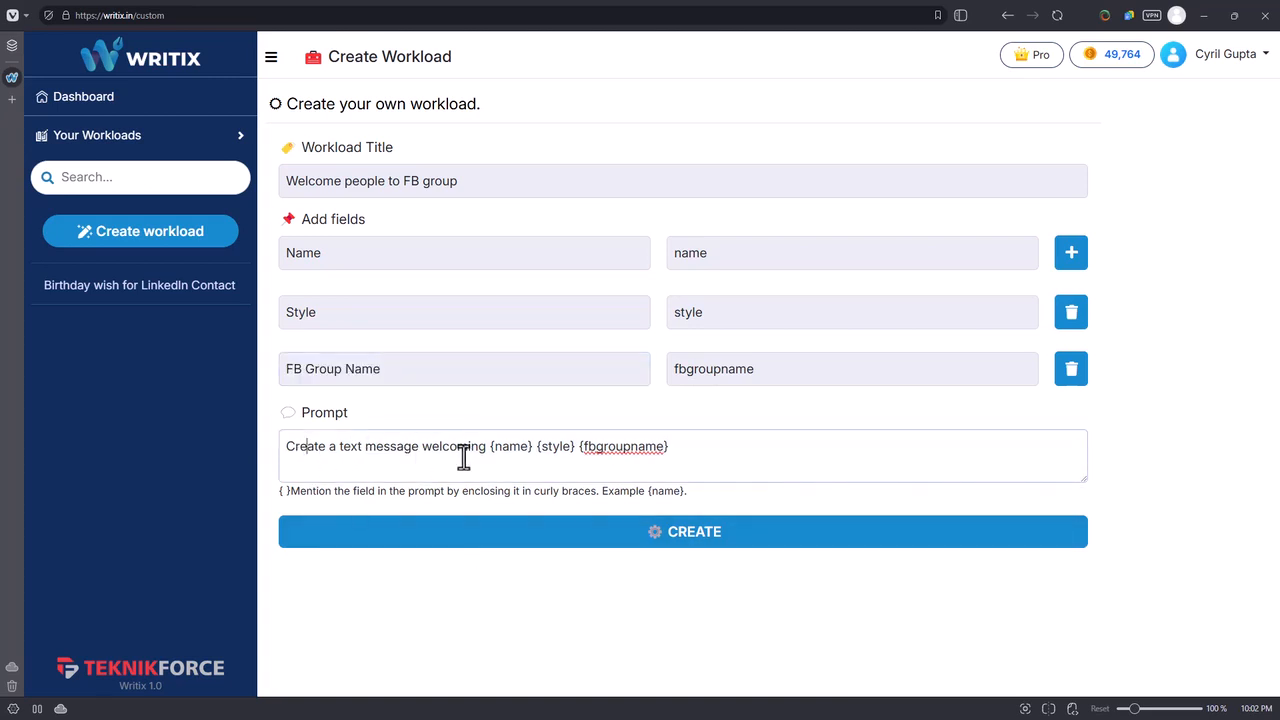
pyautogui.click(537, 447)
pyautogui.write('in a {style} way')
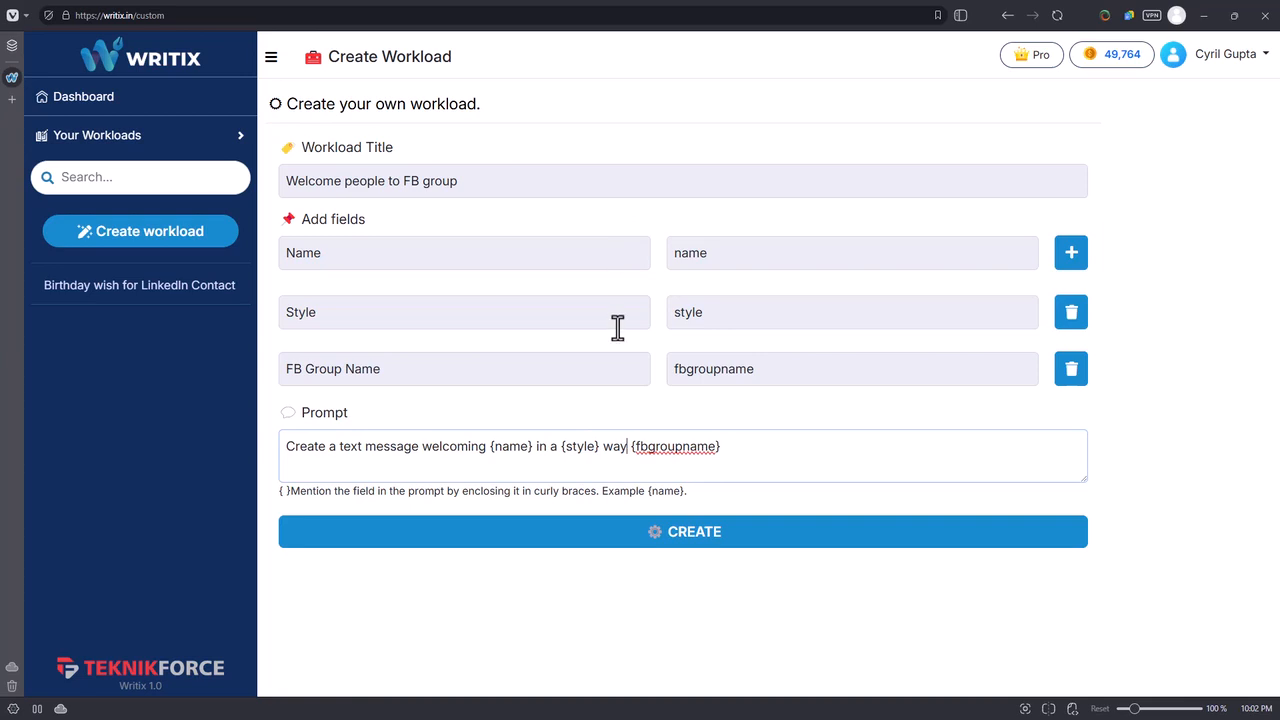
pyautogui.write('. My group name is')
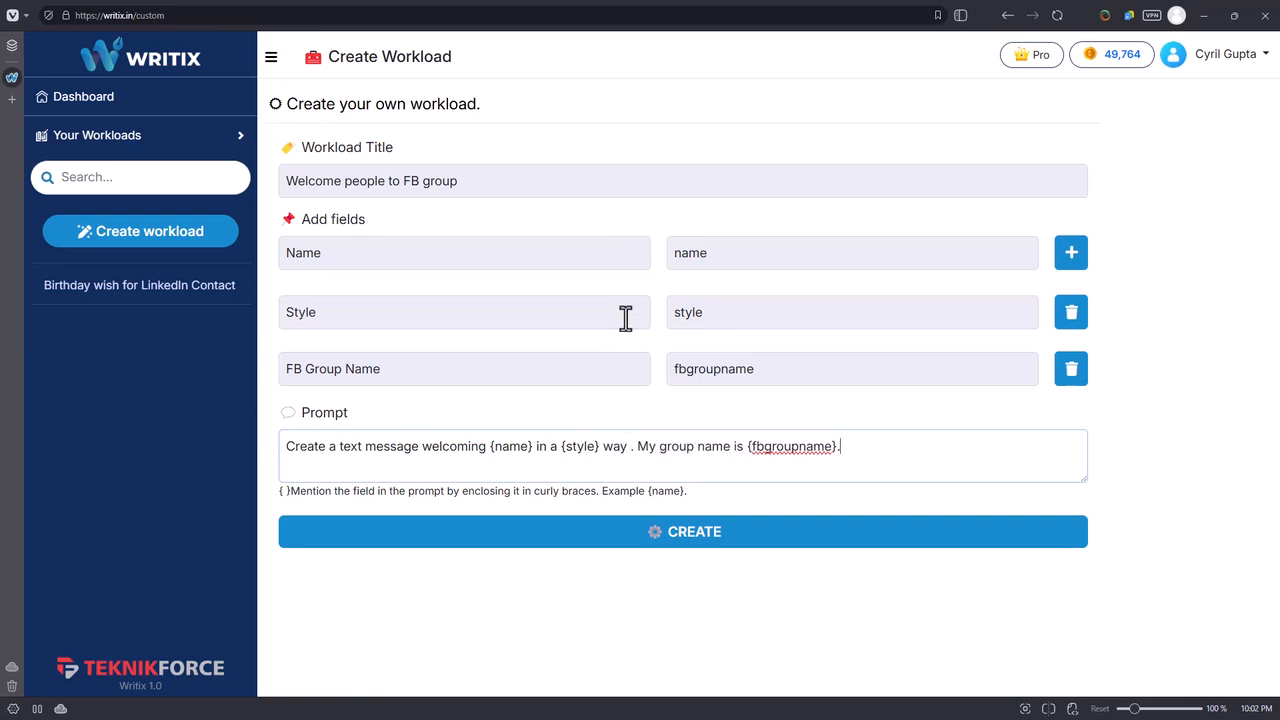
pyautogui.click(520, 542)
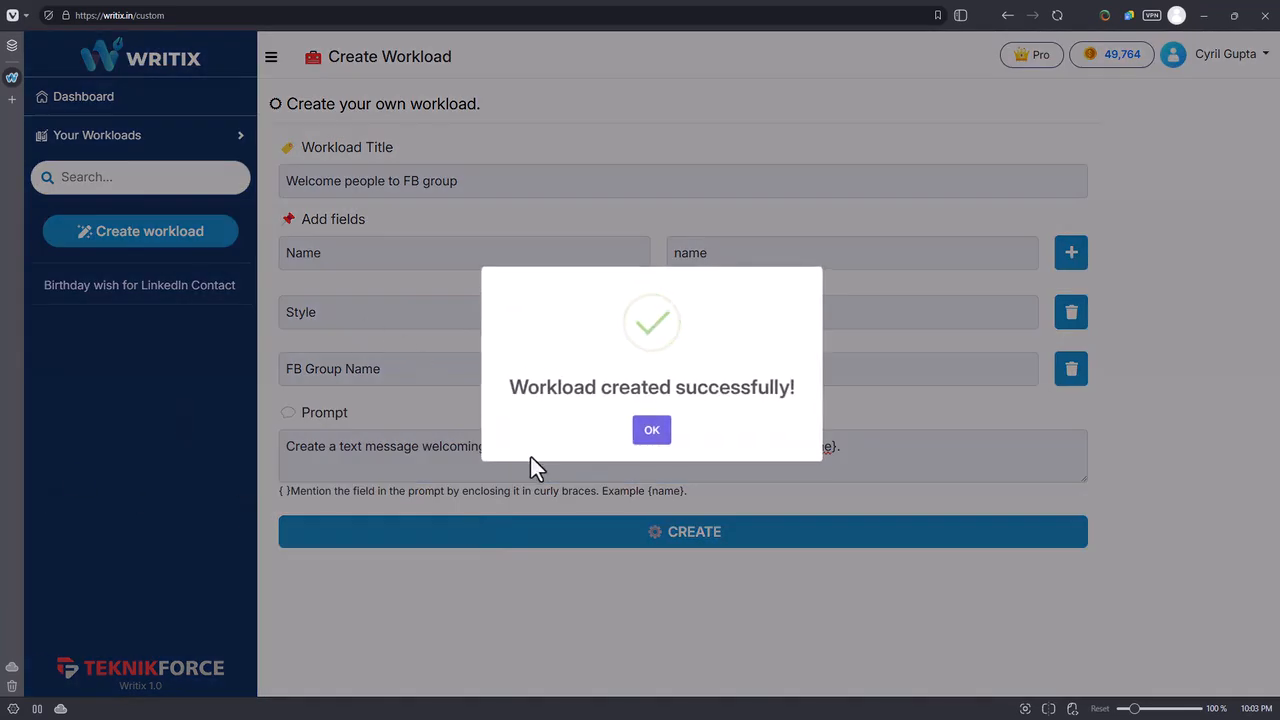
pyautogui.click(642, 432)
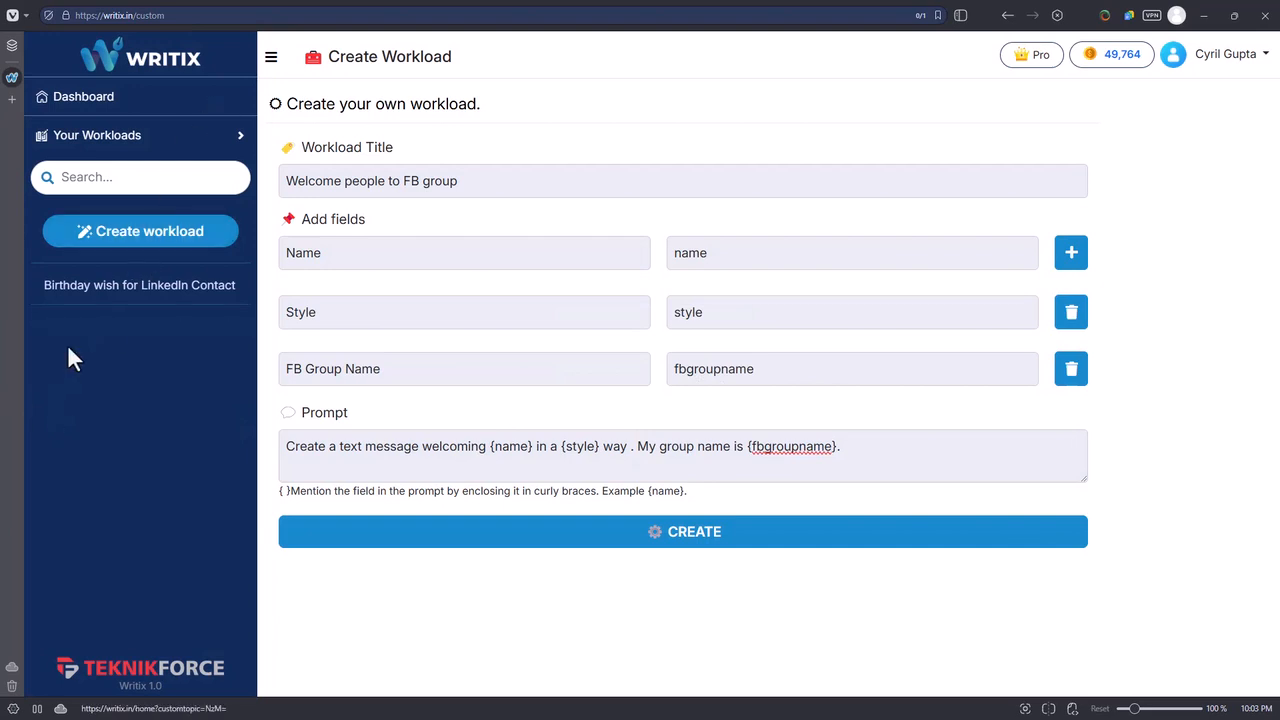
# Open the "Welcome people to FB group" workload and enter the member's first name, style "Happy" and group name "Teknikforce Winners Group".
pyautogui.click(150, 236)
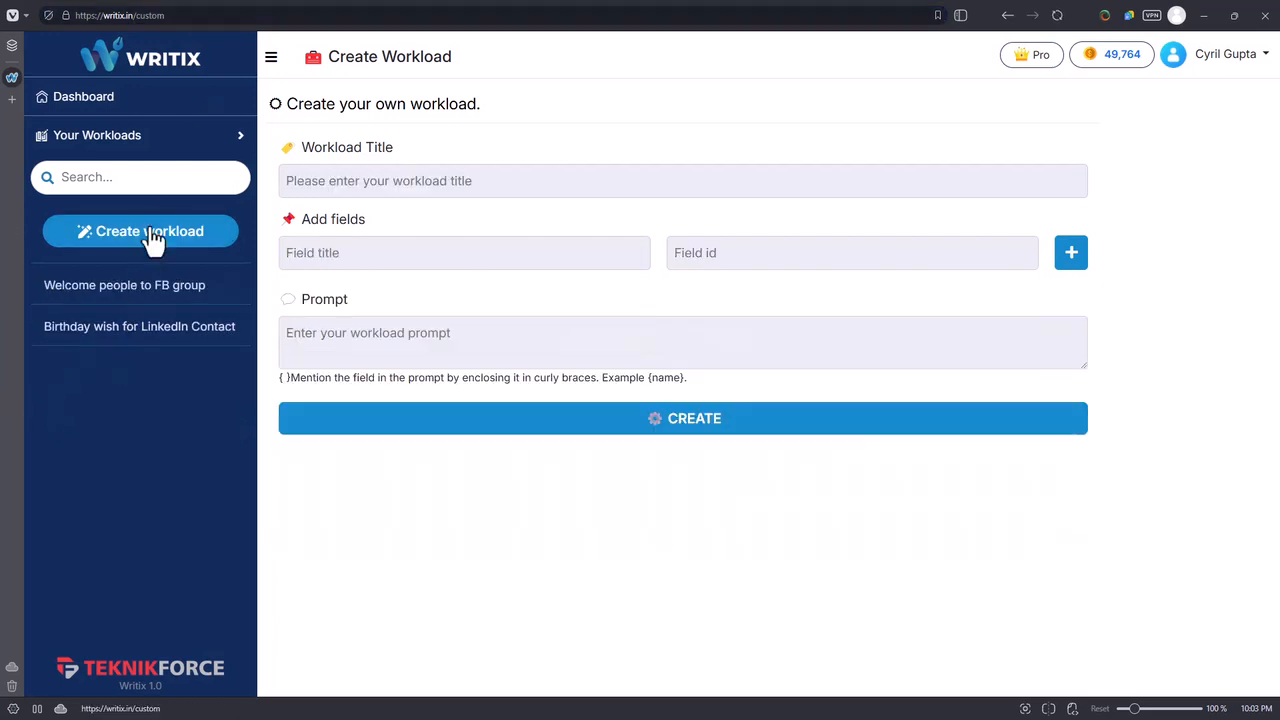
pyautogui.click(101, 296)
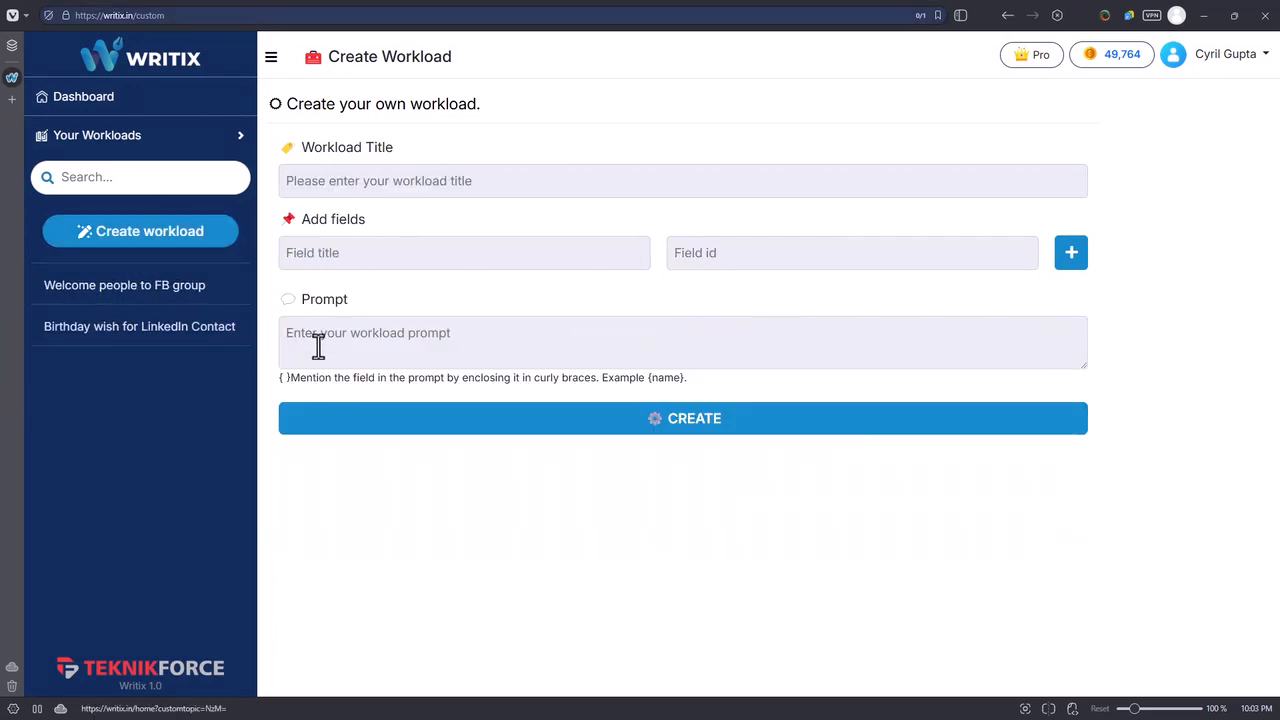
pyautogui.click(498, 153)
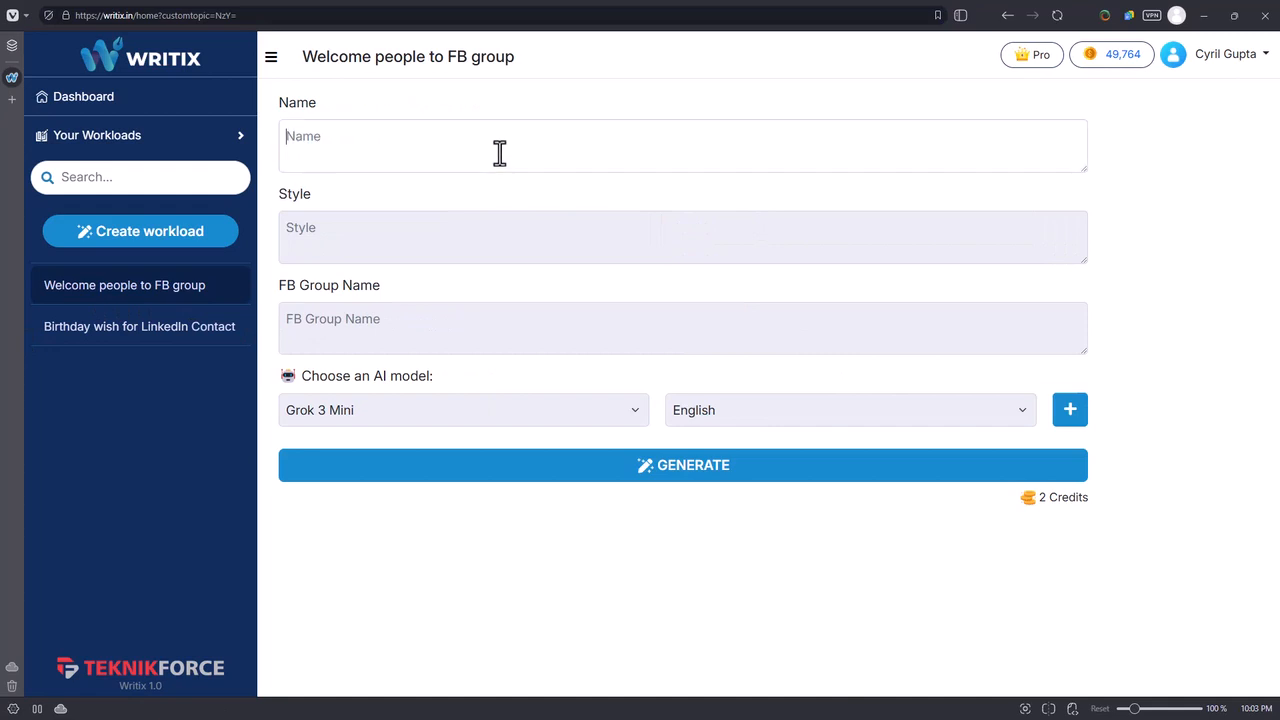
pyautogui.write('Cyril')
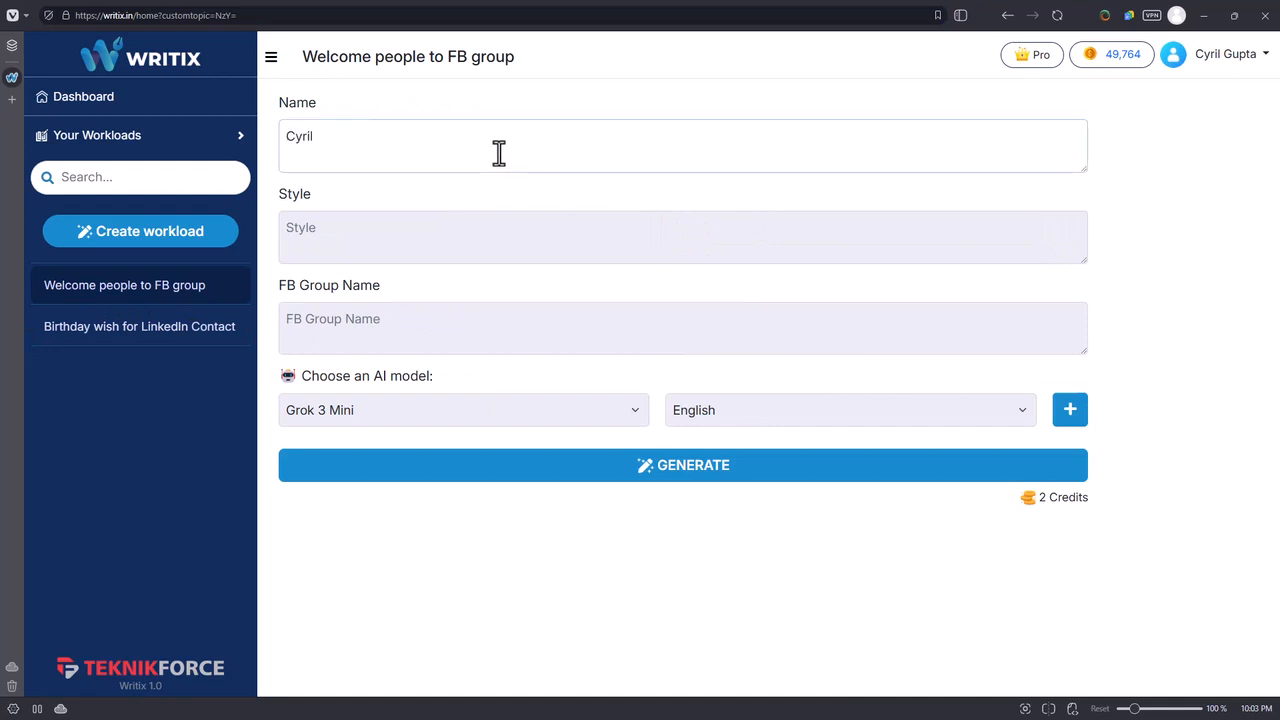
pyautogui.click(490, 229)
pyautogui.write('Happy')
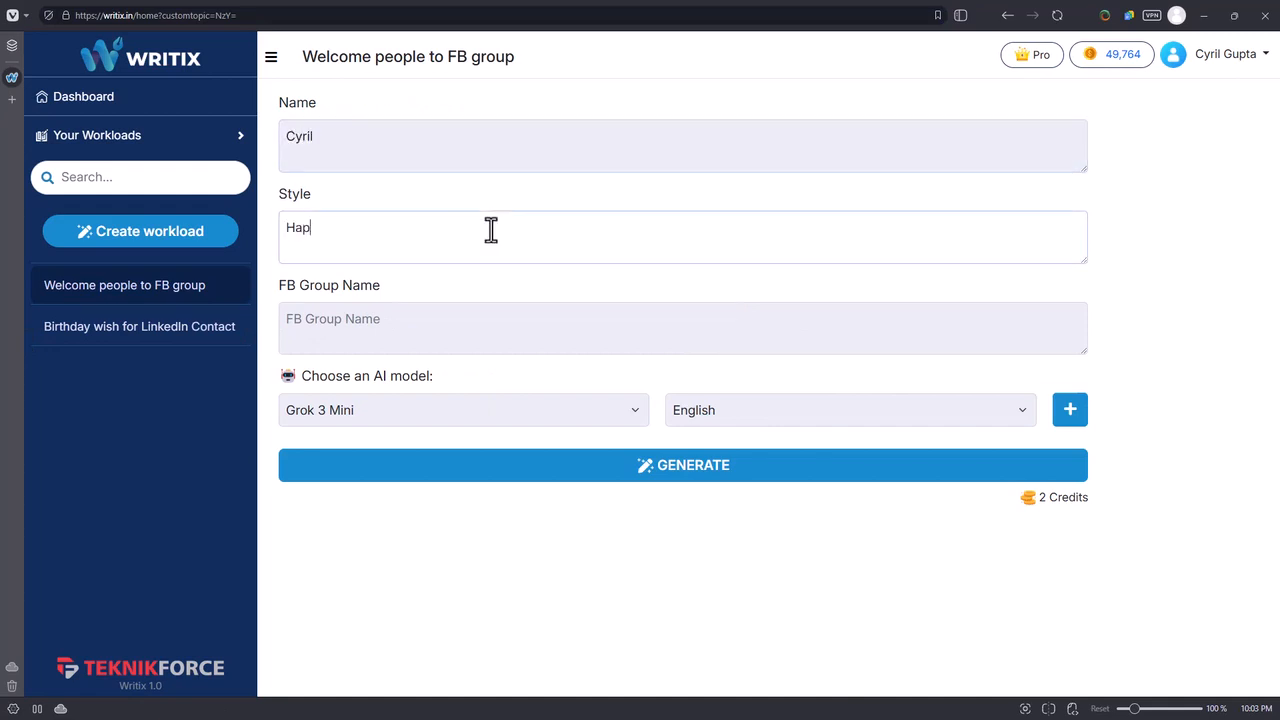
pyautogui.click(421, 325)
pyautogui.write('Teknikforce')
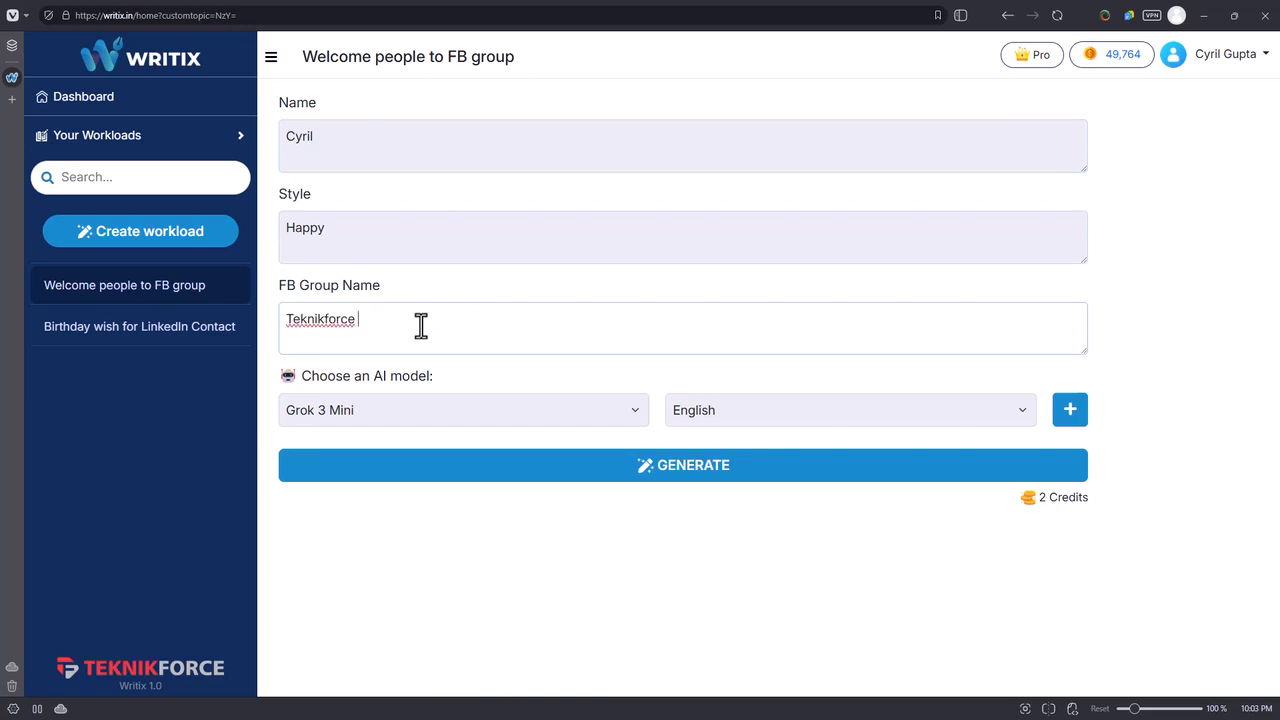
pyautogui.write(' Winners Group')
# Choose GPT 4.1 as the AI model, keep English and generate the welcome message.
pyautogui.click(584, 409)
pyautogui.click(503, 438)
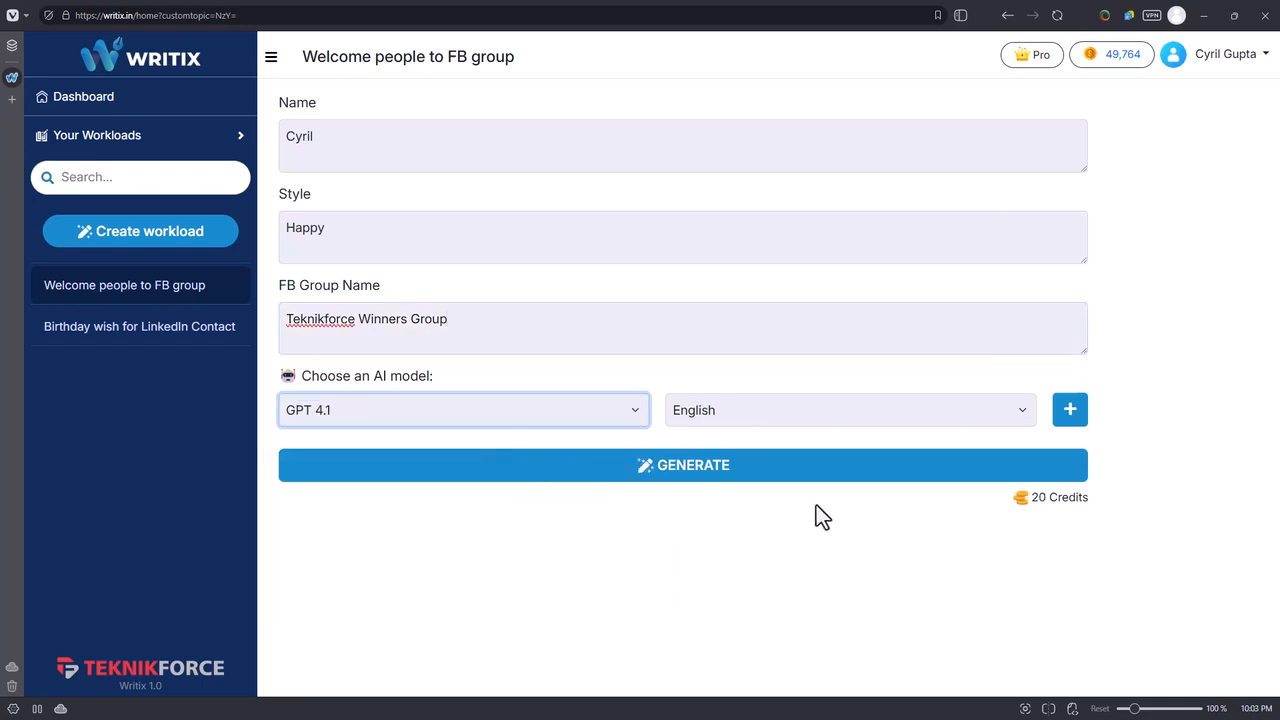
pyautogui.click(1008, 412)
pyautogui.click(1005, 410)
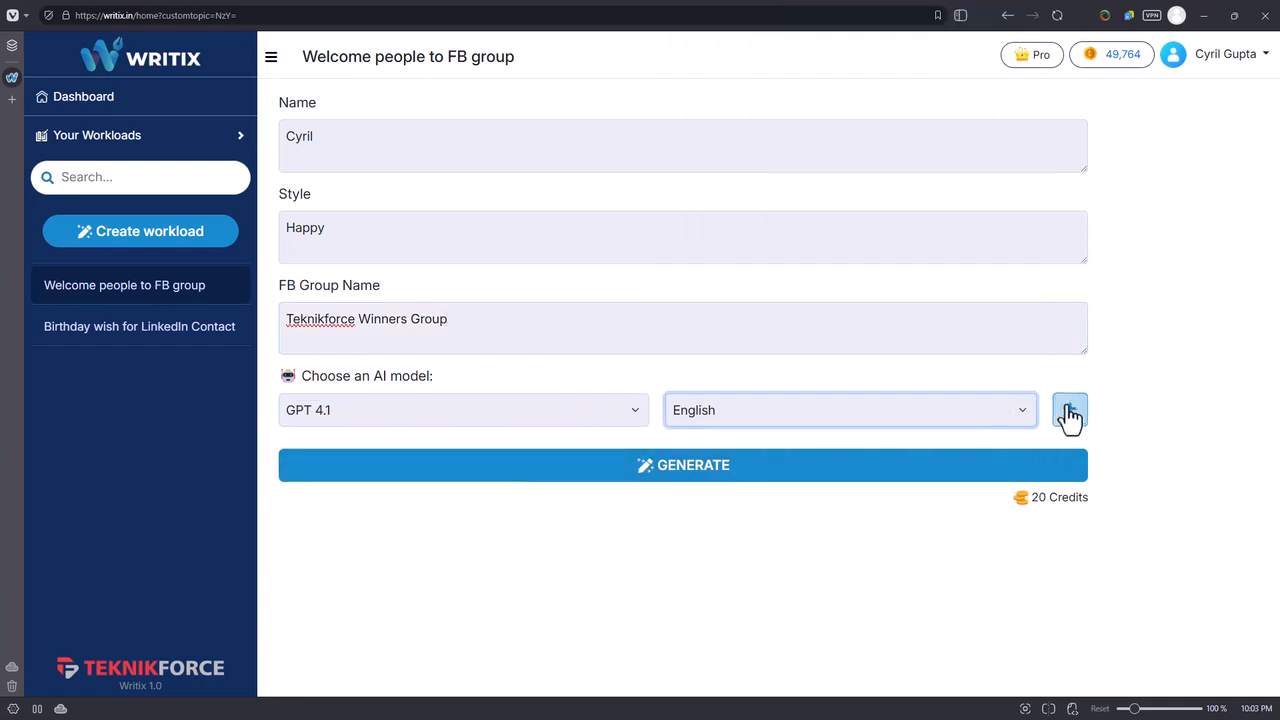
pyautogui.click(845, 472)
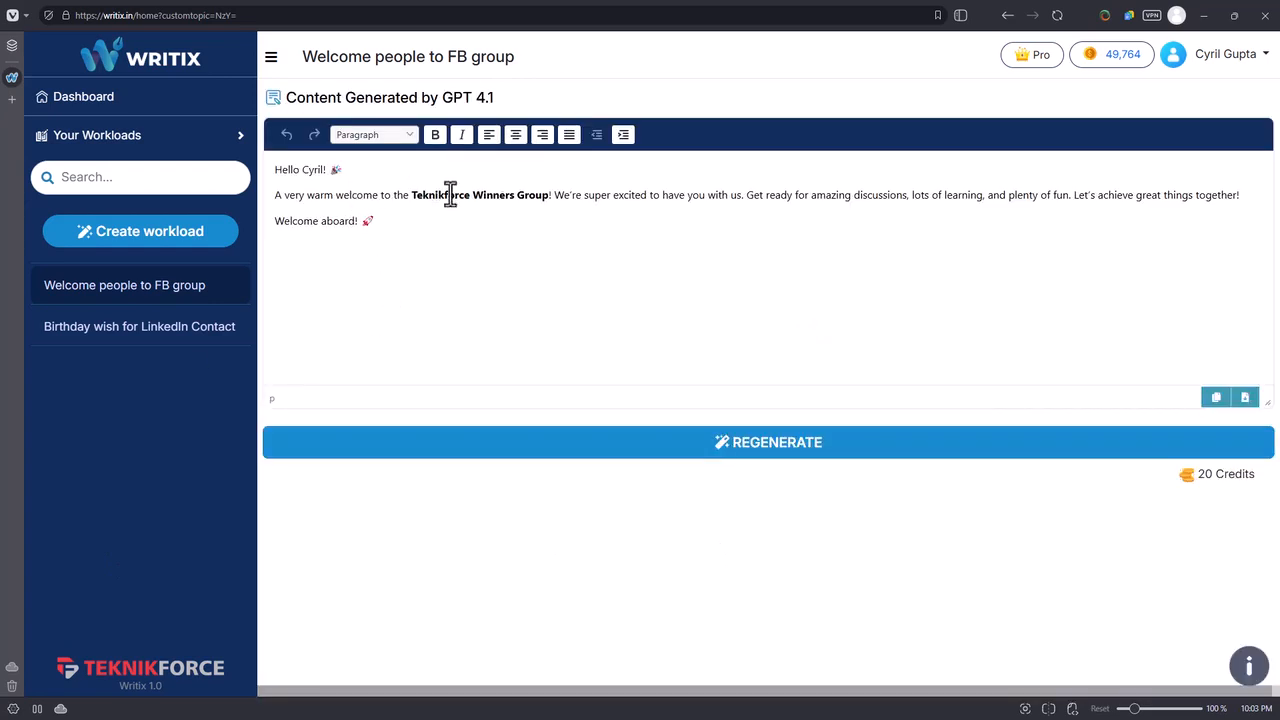
# Check the greeting in the generated welcome message and regenerate the message twice.
pyautogui.click(666, 238)
pyautogui.moveTo(327, 169); pyautogui.dragTo(275, 169)
pyautogui.click(340, 210)
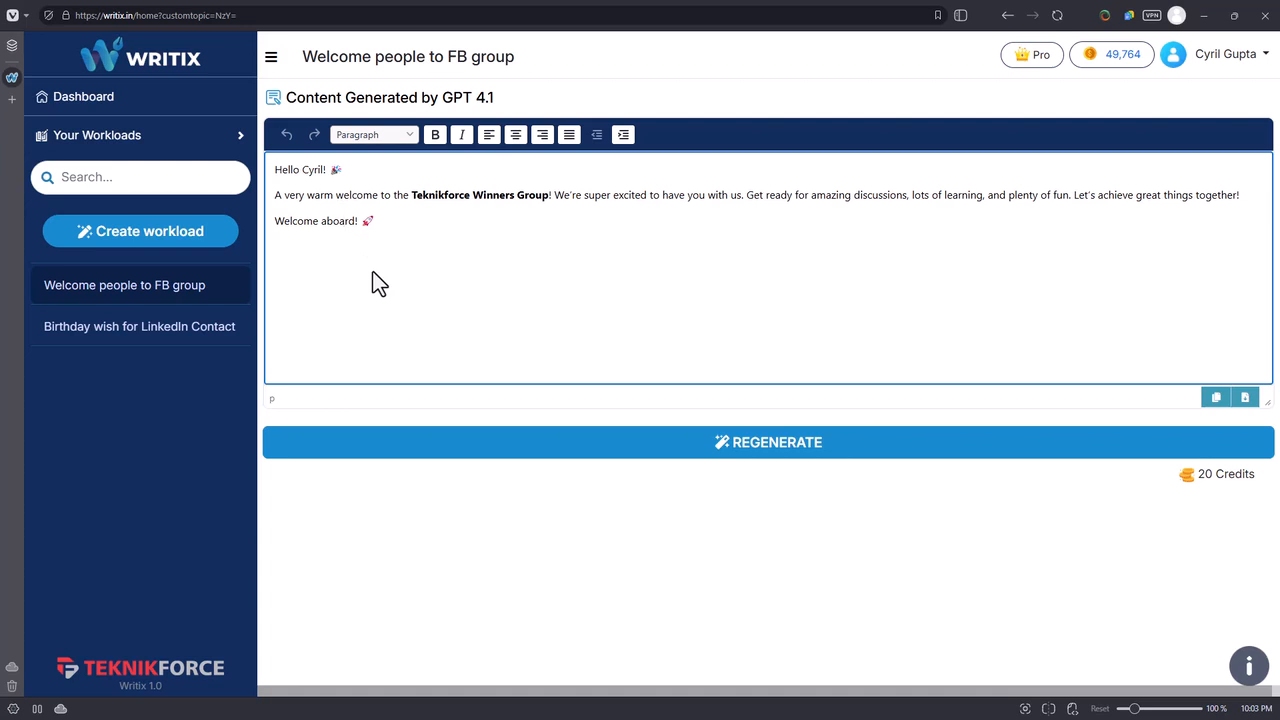
pyautogui.click(720, 464)
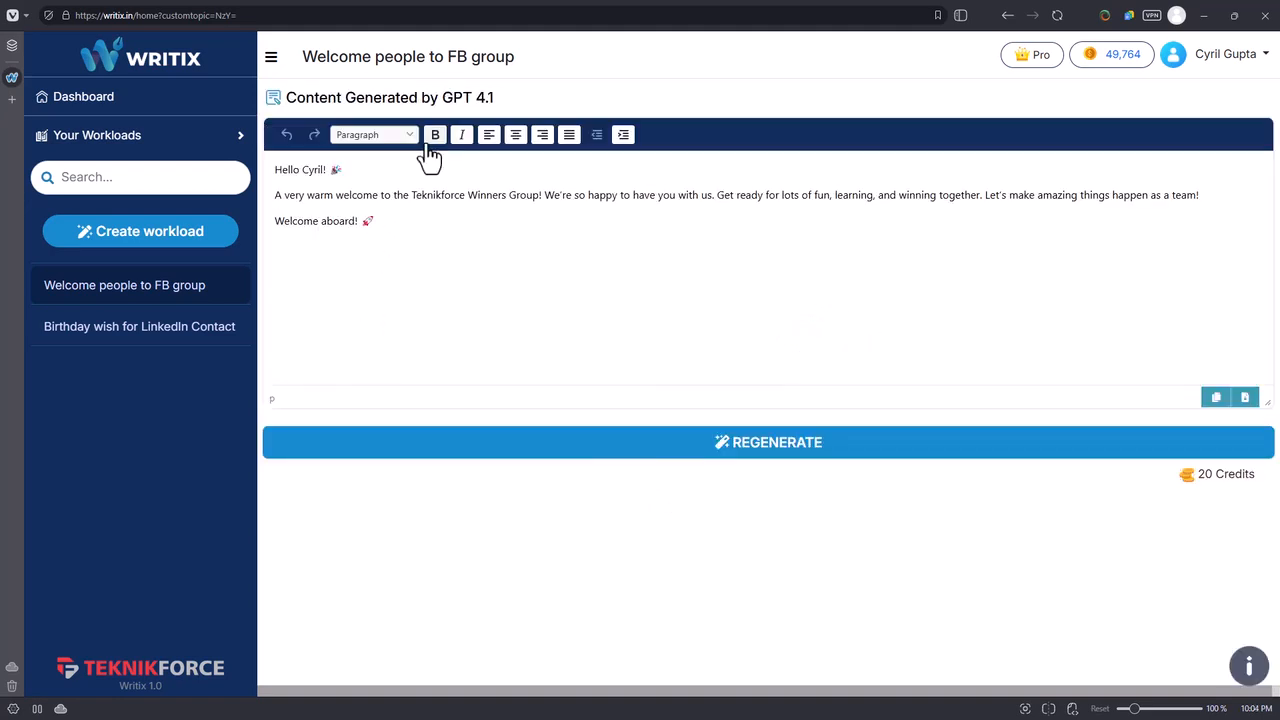
pyautogui.click(696, 452)
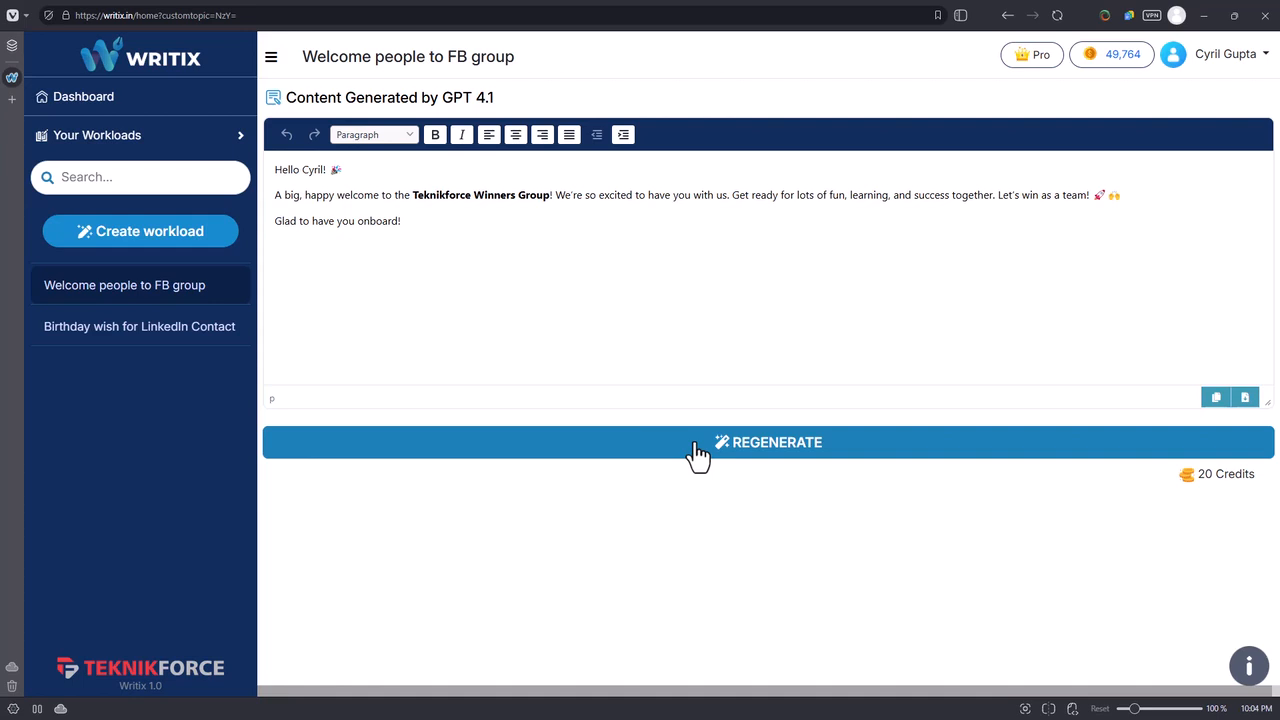
# Open the Interactive Task Assistant and request "a letter congratulating an employee on achieving the sales target.".
pyautogui.click(100, 100)
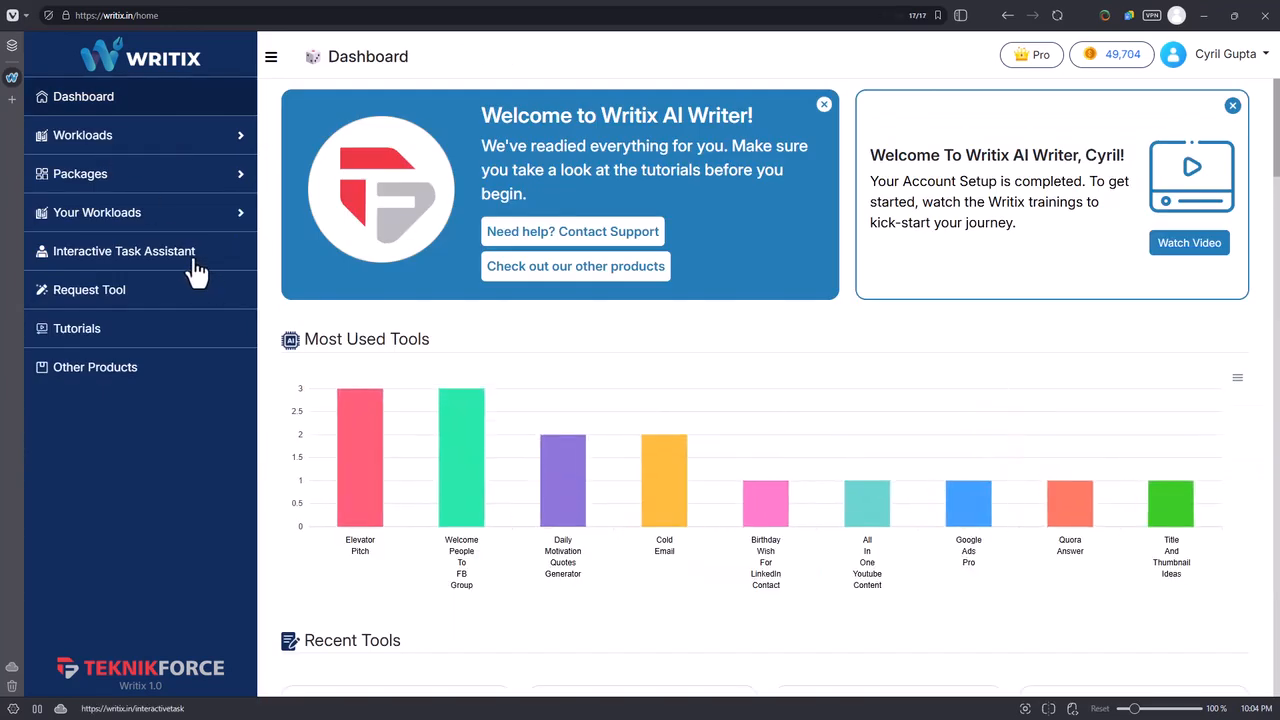
pyautogui.click(130, 262)
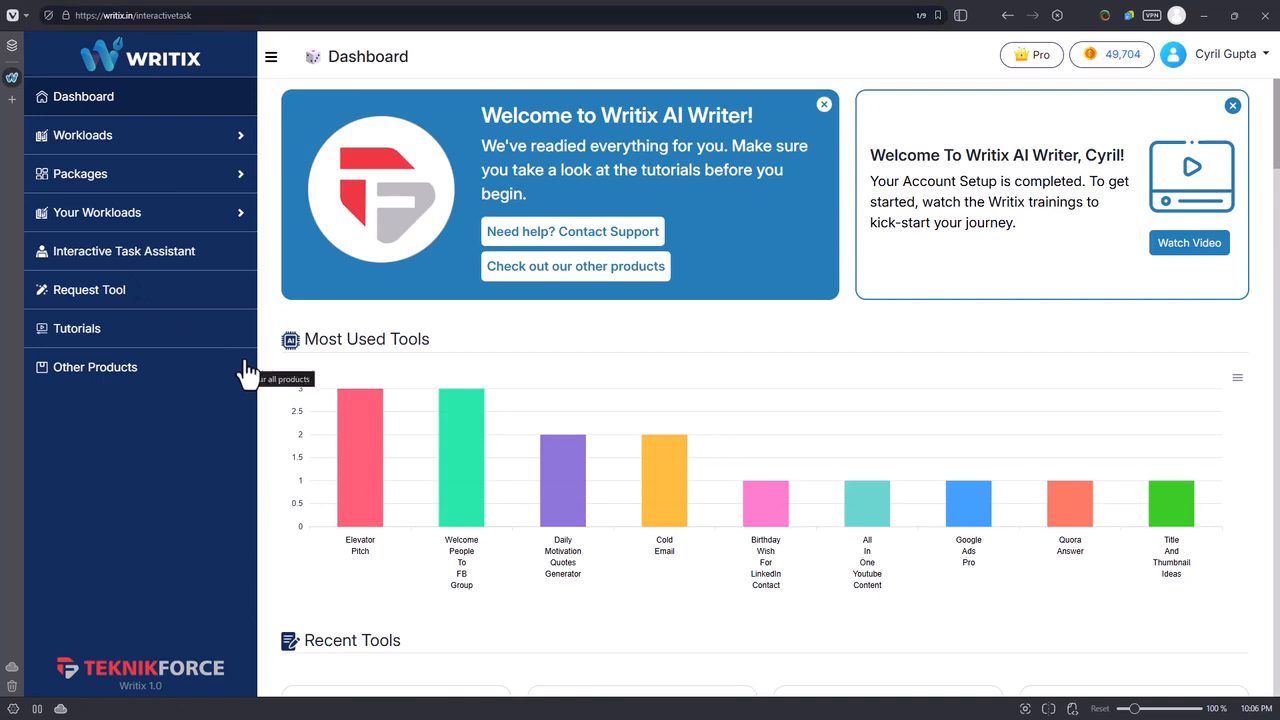
pyautogui.click(377, 140)
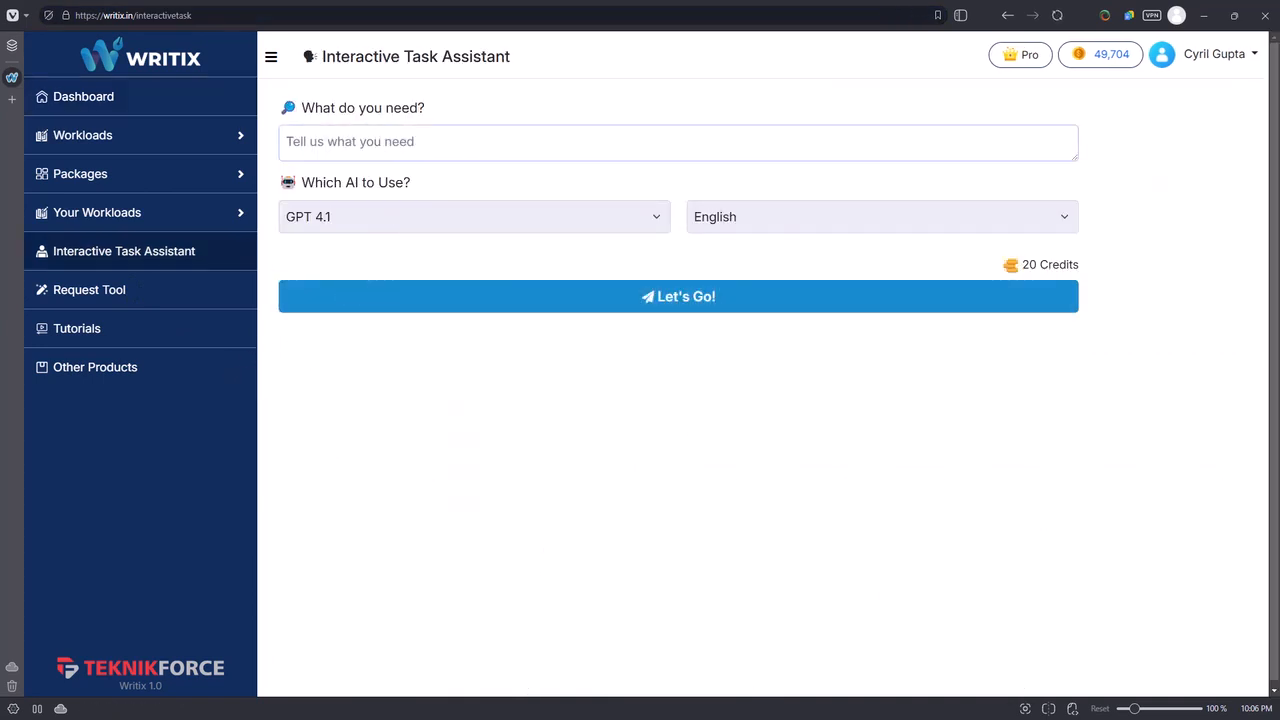
pyautogui.click(326, 137)
pyautogui.write('a letter congratulating an employee on achieving the sales target.')
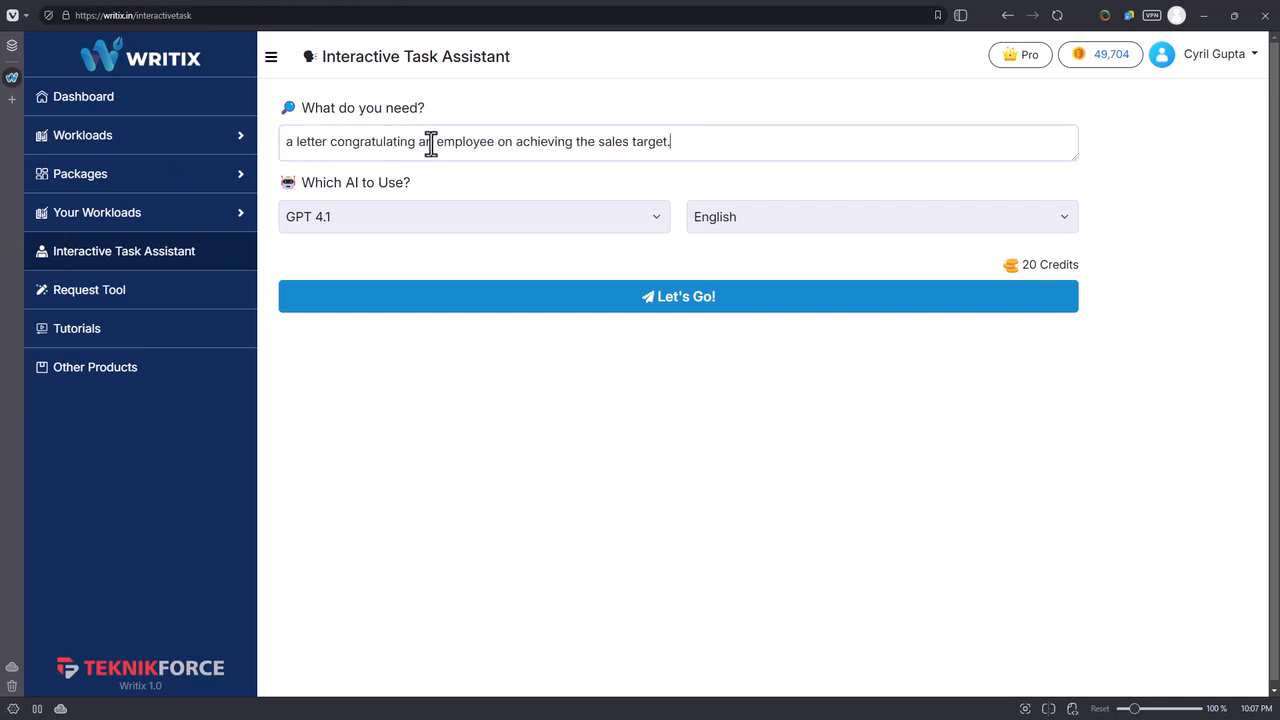
# Set the AI model for the congratulation letter to GPT 4o Mini and keep English as the language.
pyautogui.click(612, 220)
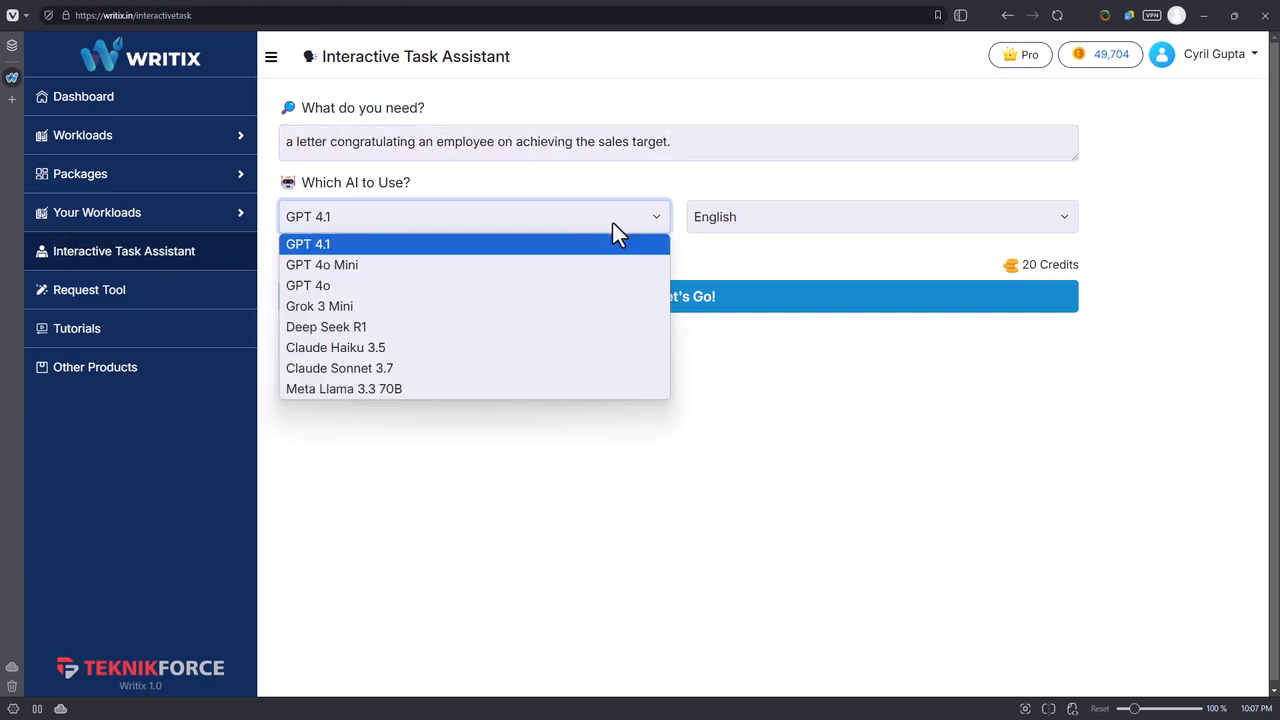
pyautogui.click(500, 266)
pyautogui.click(870, 245)
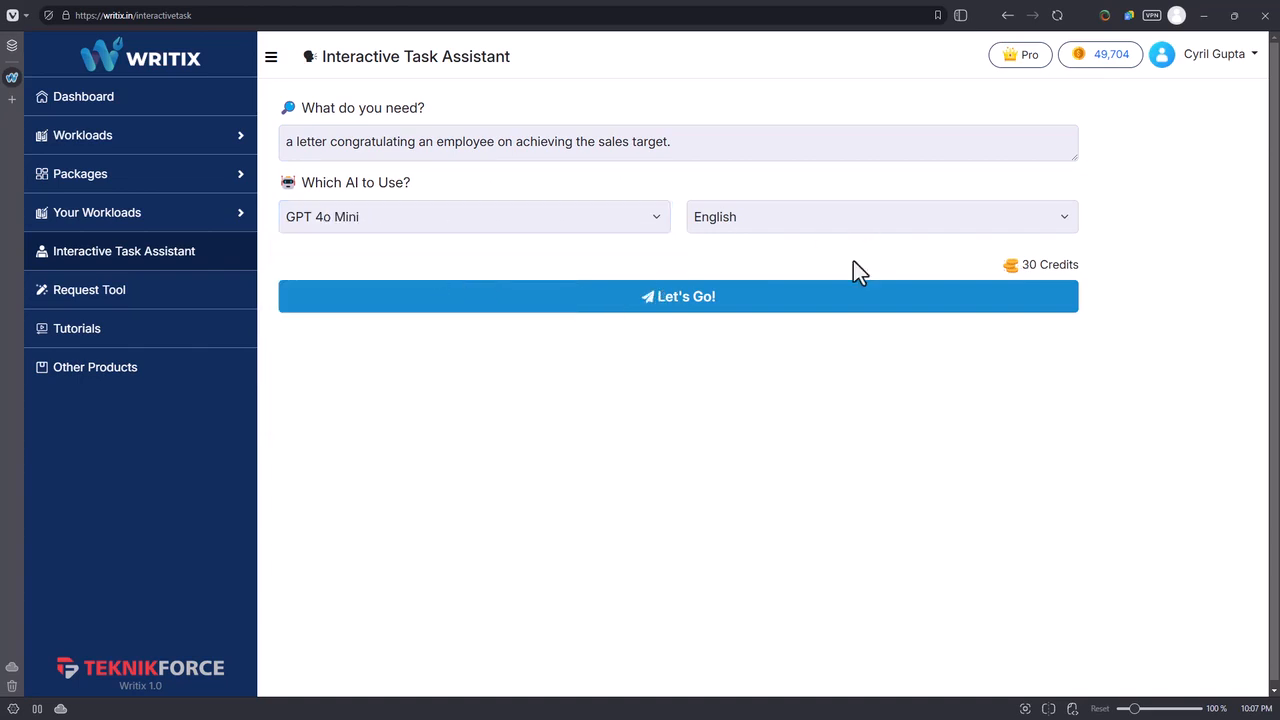
# Submit the request and answer with the employee's name, "Million dollars in sales in 2024!", November 2024, "The Acmecorp was a huge account", No, Friendly, "A winner Shield".
pyautogui.click(710, 308)
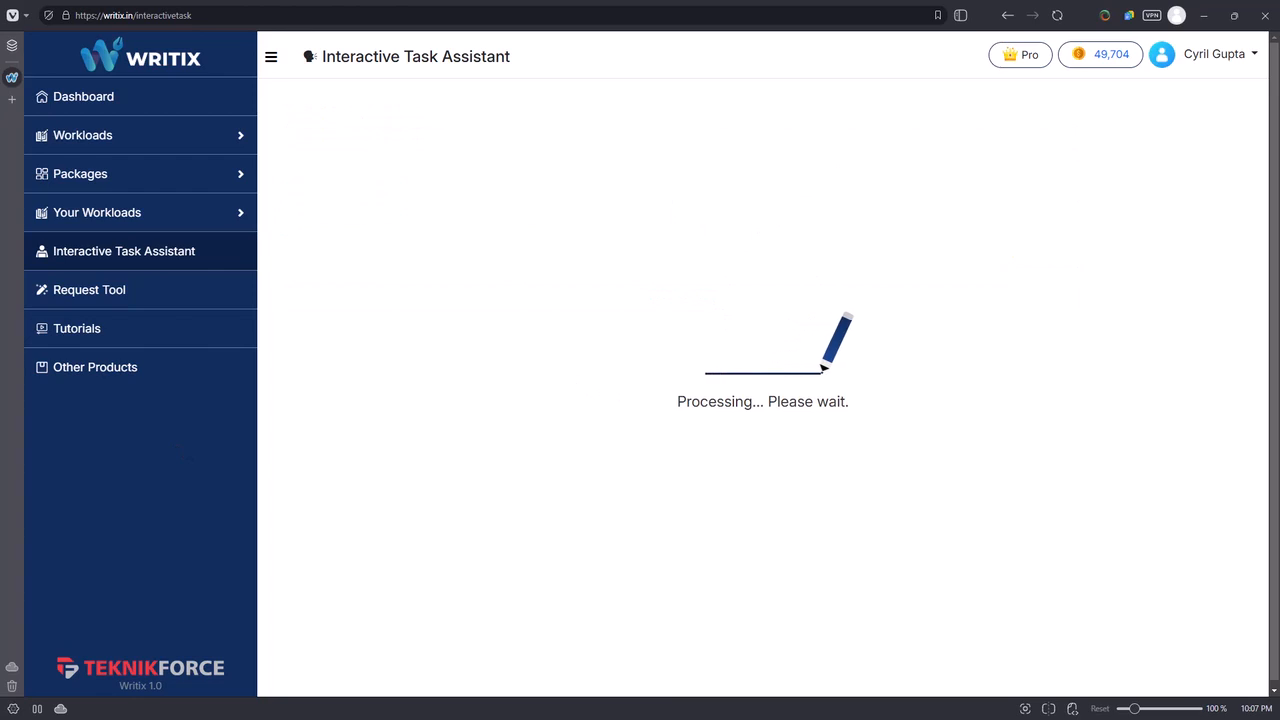
pyautogui.scroll(-1, 415, 243)
pyautogui.scroll(1, 423, 343)
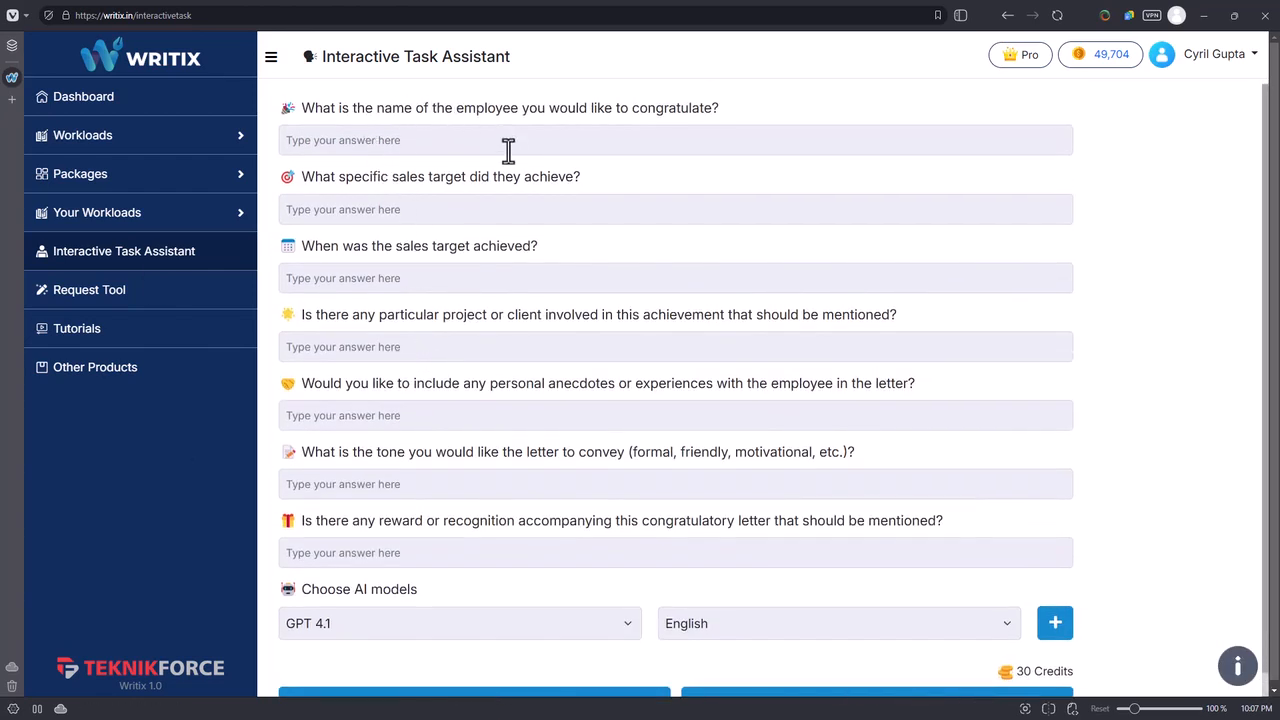
pyautogui.click(580, 145)
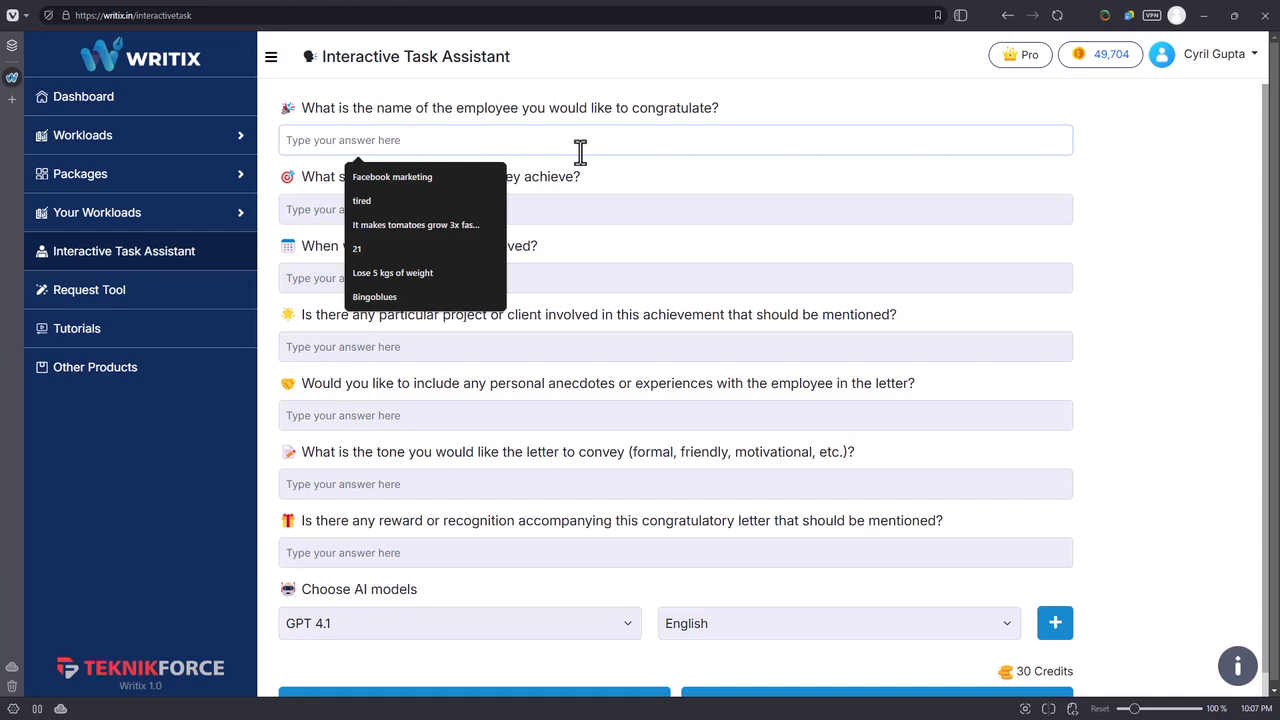
pyautogui.write('Cyril Gupta')
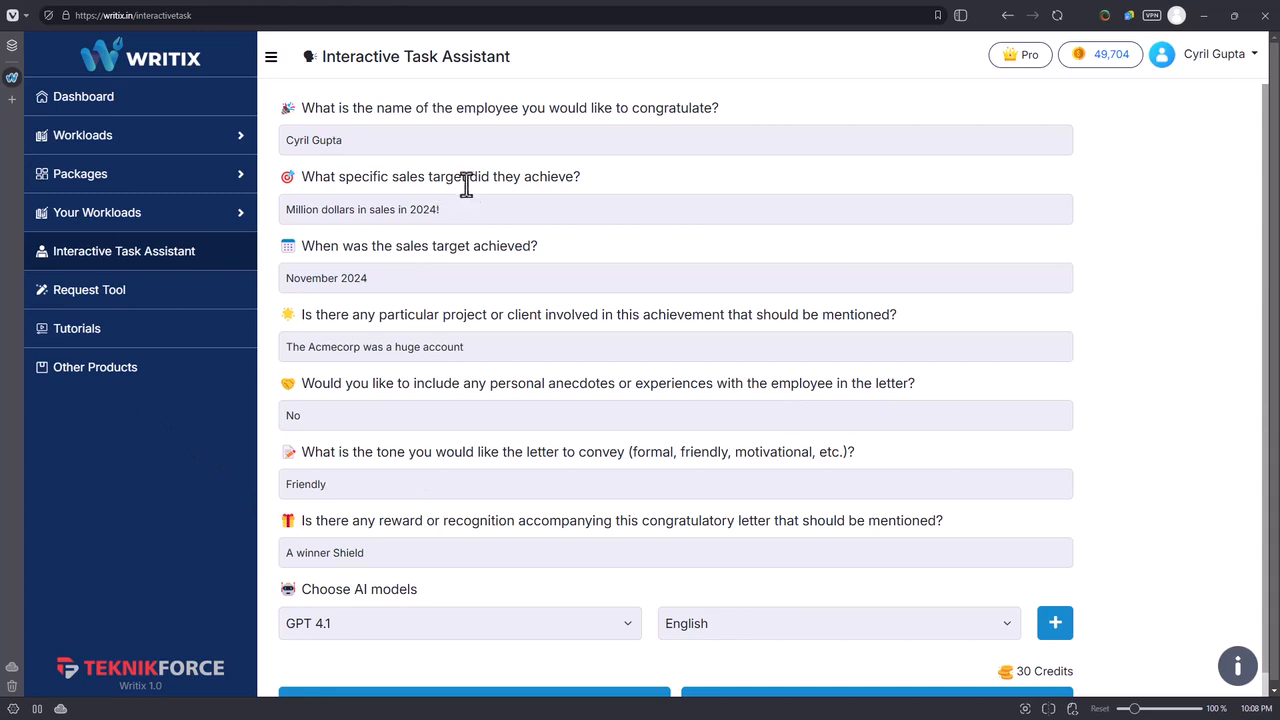
# Review the letter form's questions on sales target, achievement date, project or client, anecdotes, tone and reward.
pyautogui.moveTo(495, 177); pyautogui.dragTo(581, 176)
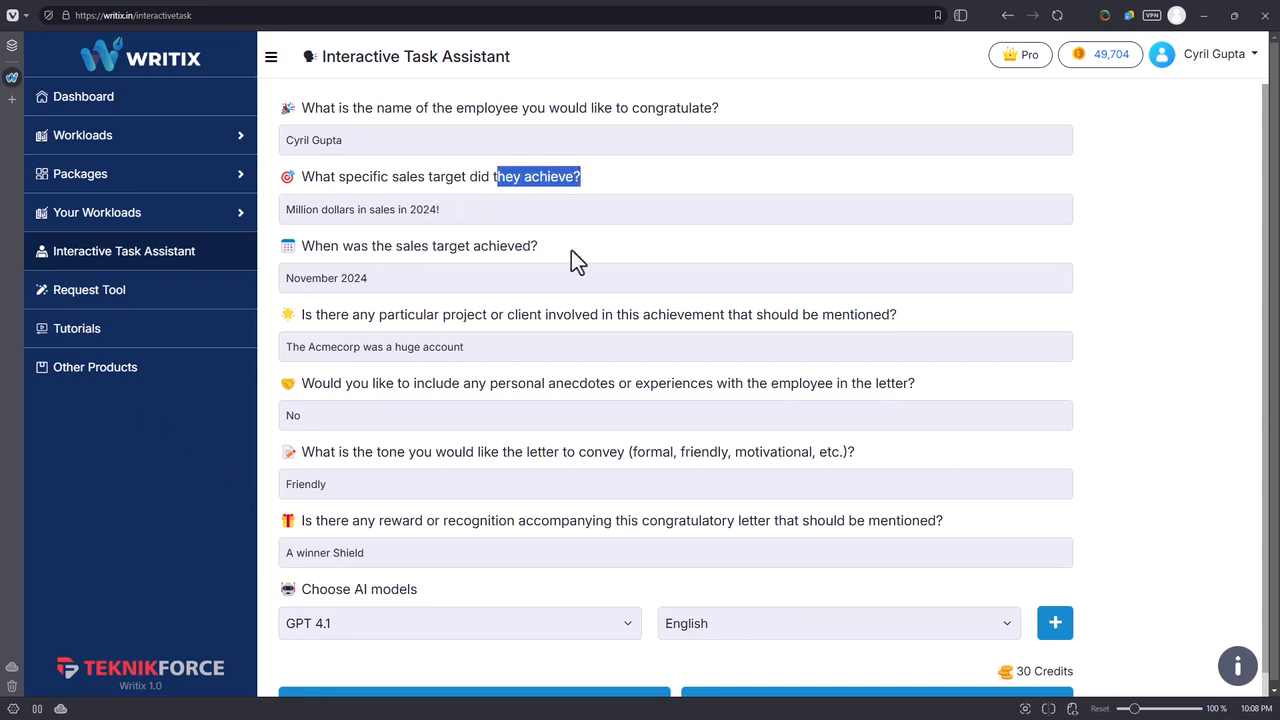
pyautogui.moveTo(575, 250); pyautogui.dragTo(436, 250)
pyautogui.moveTo(331, 318); pyautogui.dragTo(706, 322)
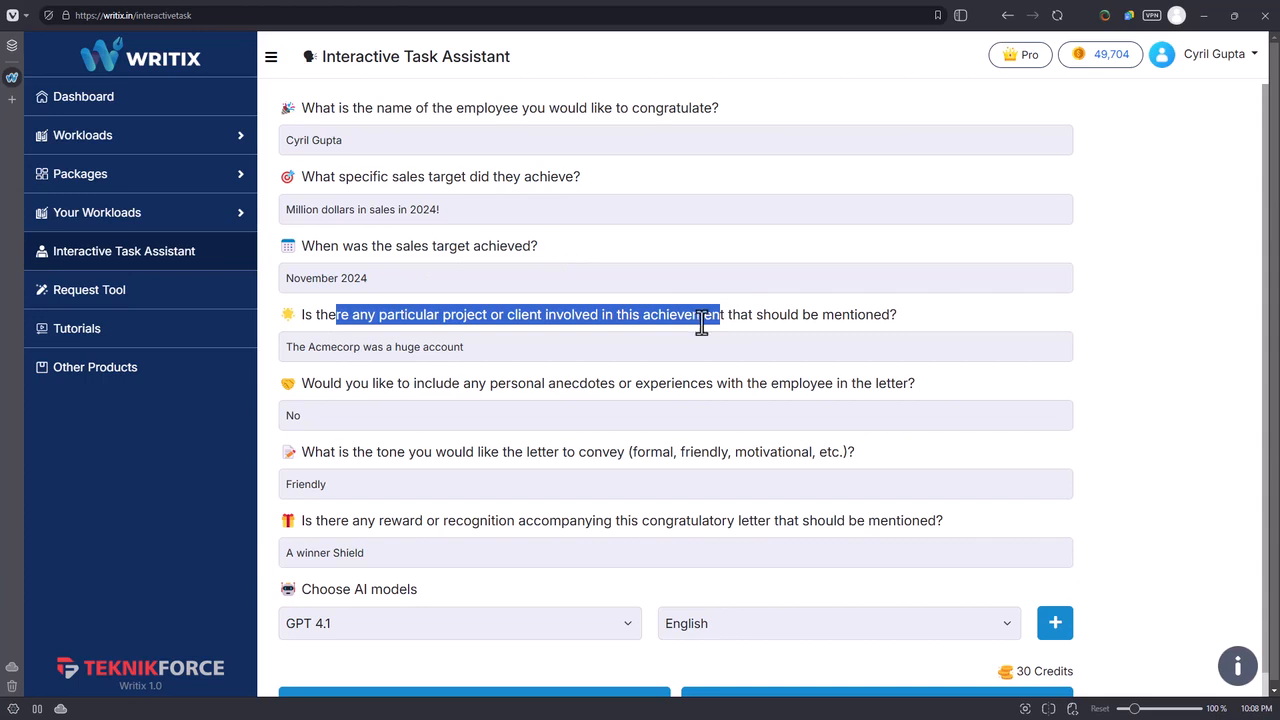
pyautogui.moveTo(371, 383); pyautogui.dragTo(621, 394)
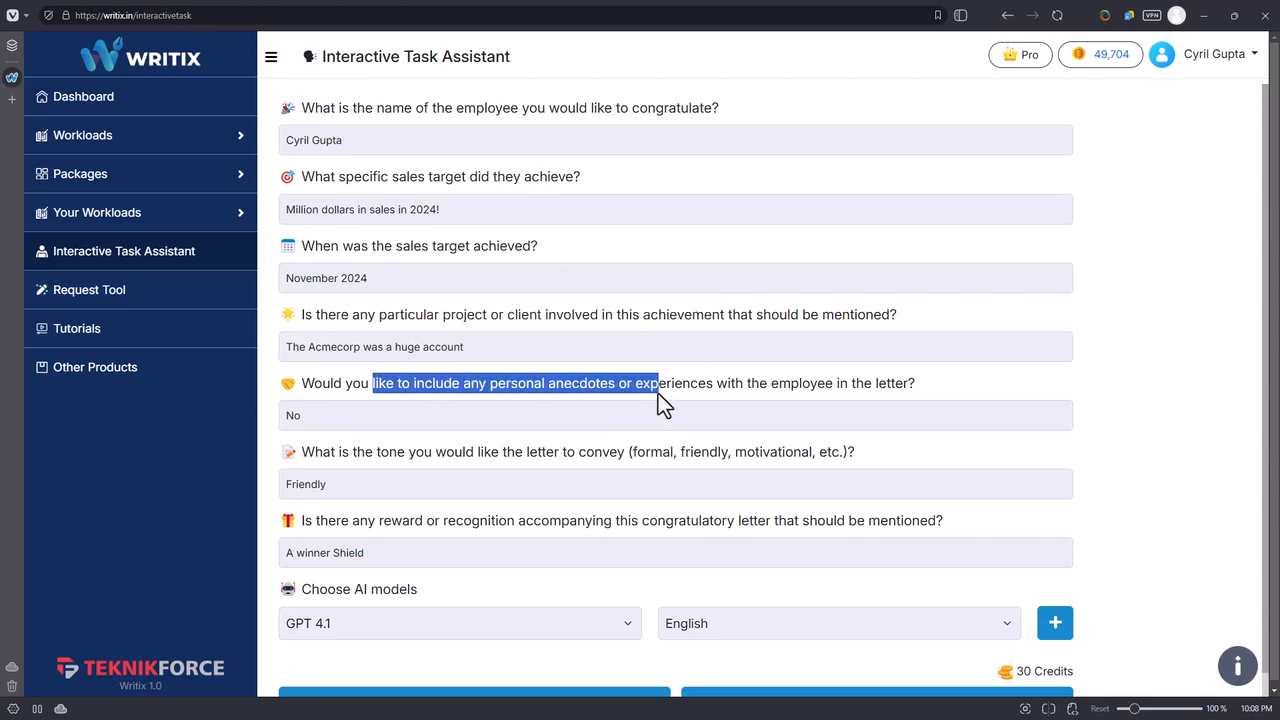
pyautogui.moveTo(324, 451); pyautogui.dragTo(563, 451)
pyautogui.click(290, 470)
pyautogui.moveTo(348, 451); pyautogui.dragTo(597, 451)
pyautogui.click(508, 503)
pyautogui.moveTo(389, 528); pyautogui.dragTo(558, 532)
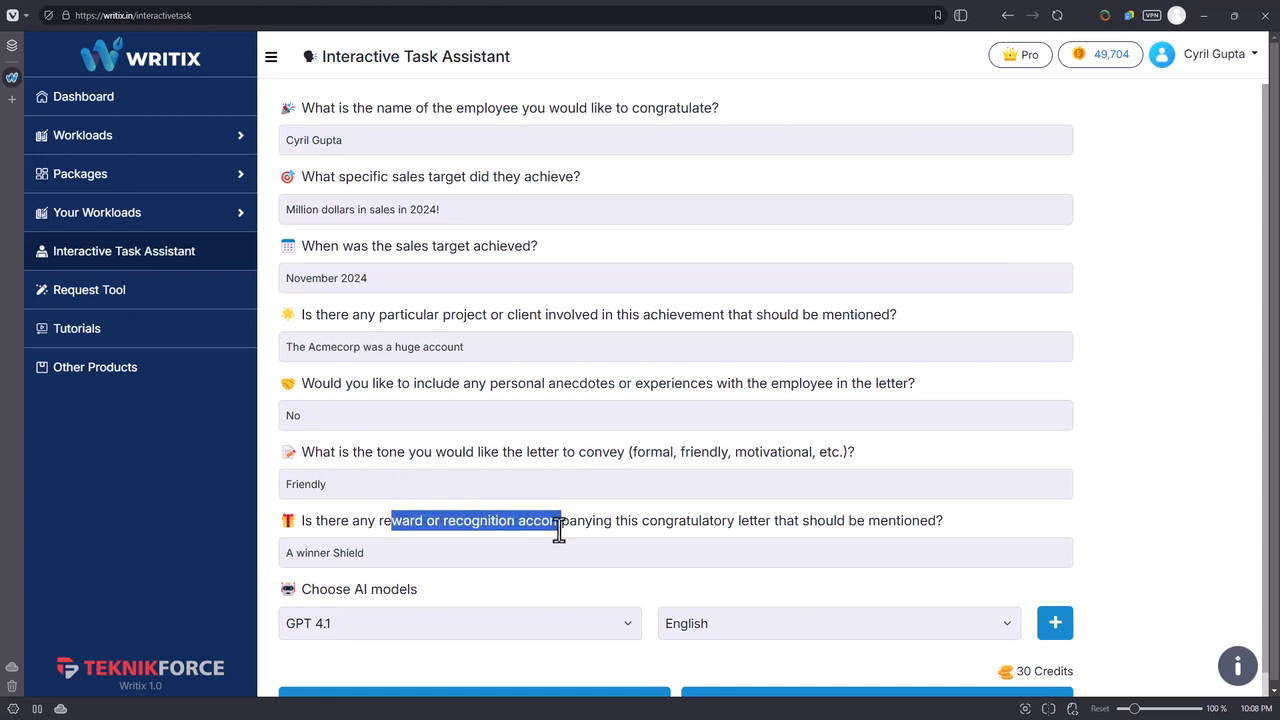
# Generate the congratulation letter with GPT 4.1 in English and read the generated text through.
pyautogui.click(404, 636)
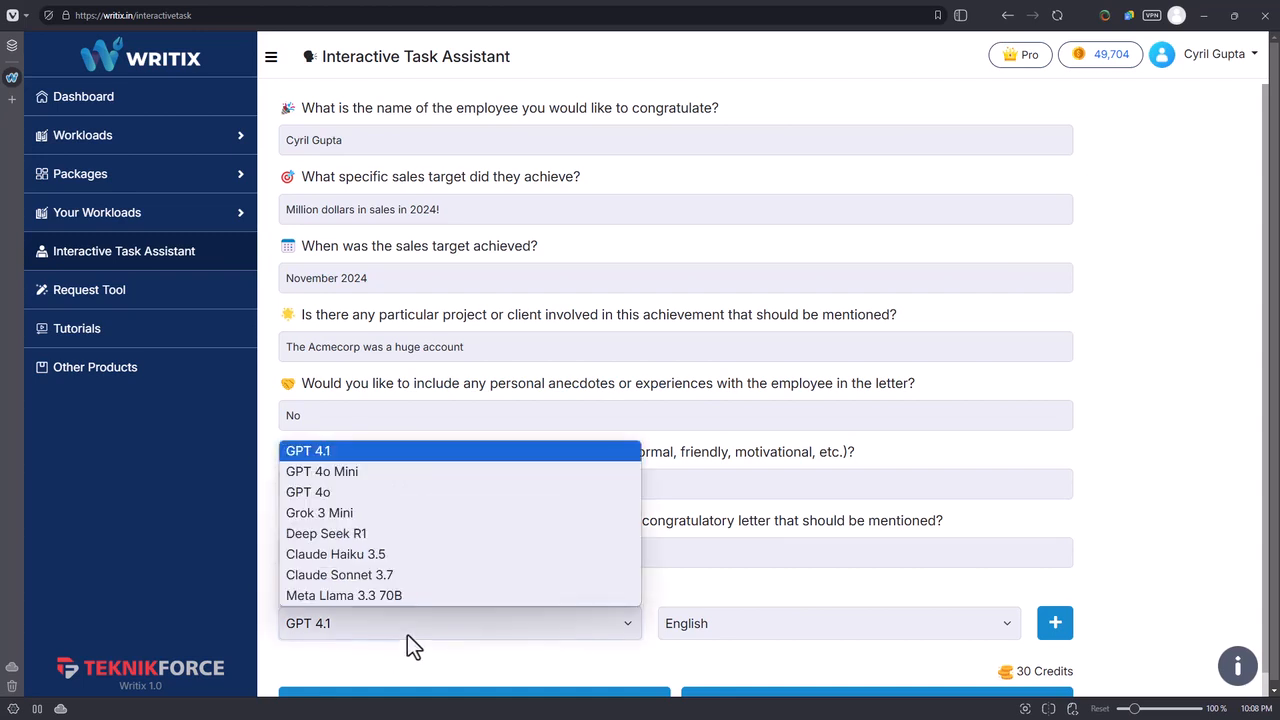
pyautogui.click(430, 457)
pyautogui.scroll(-1, 835, 600)
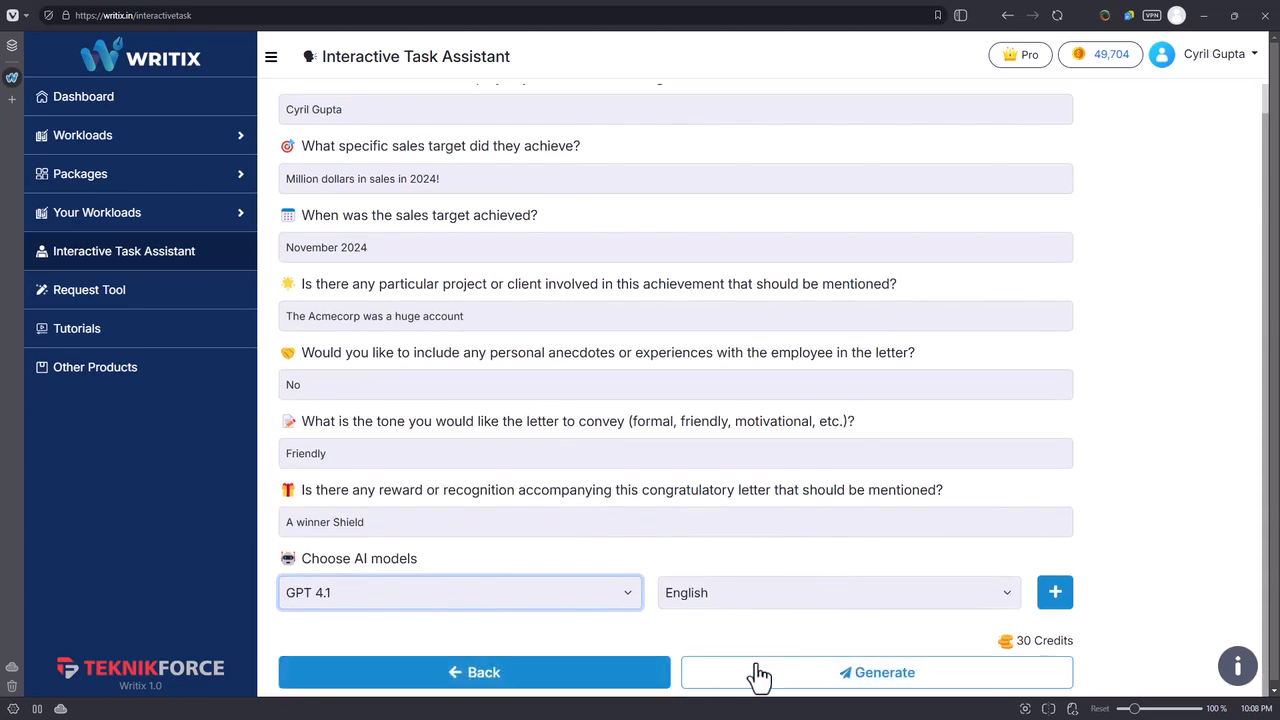
pyautogui.click(760, 678)
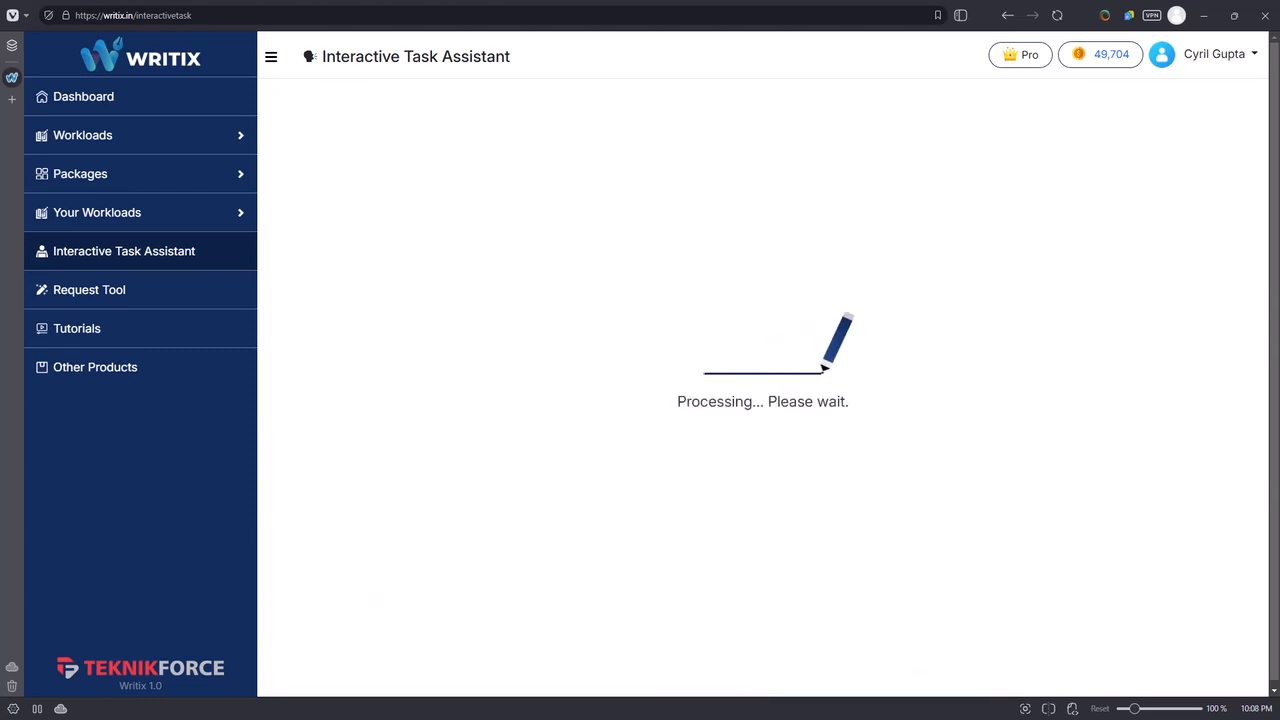
pyautogui.scroll(-1, 703, 245)
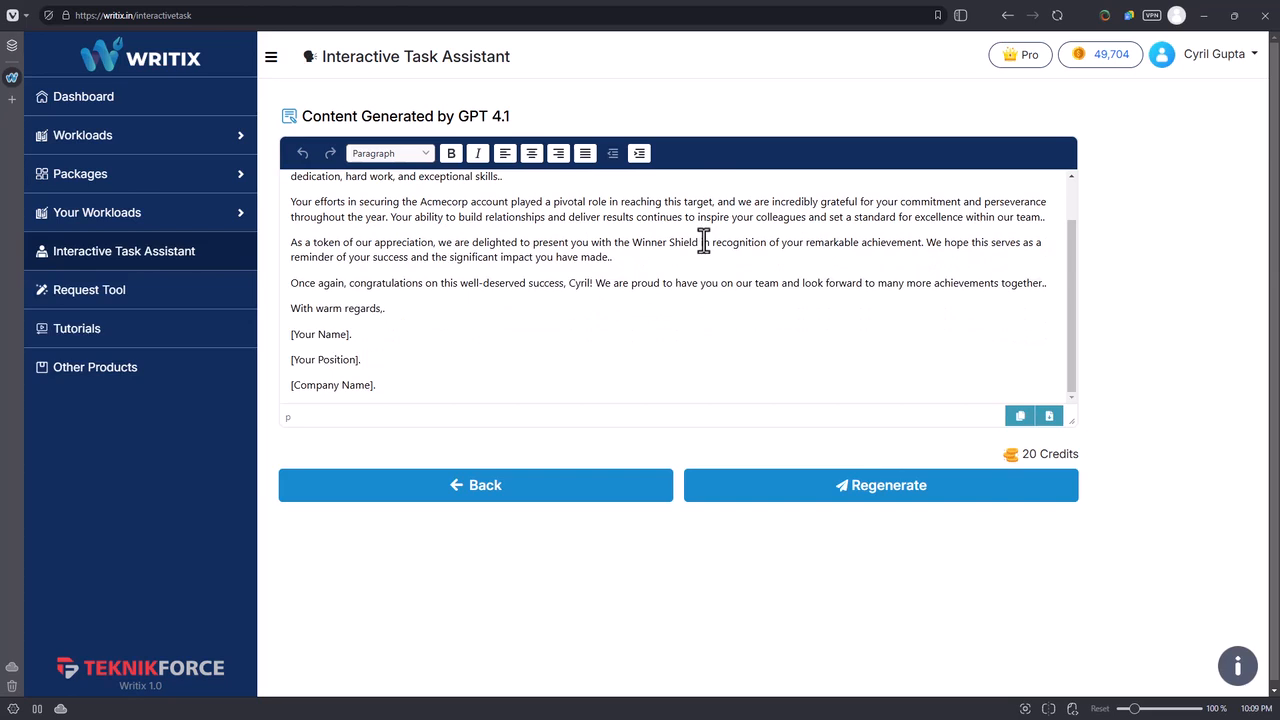
pyautogui.scroll(1, 659, 265)
pyautogui.scroll(1, 659, 265)
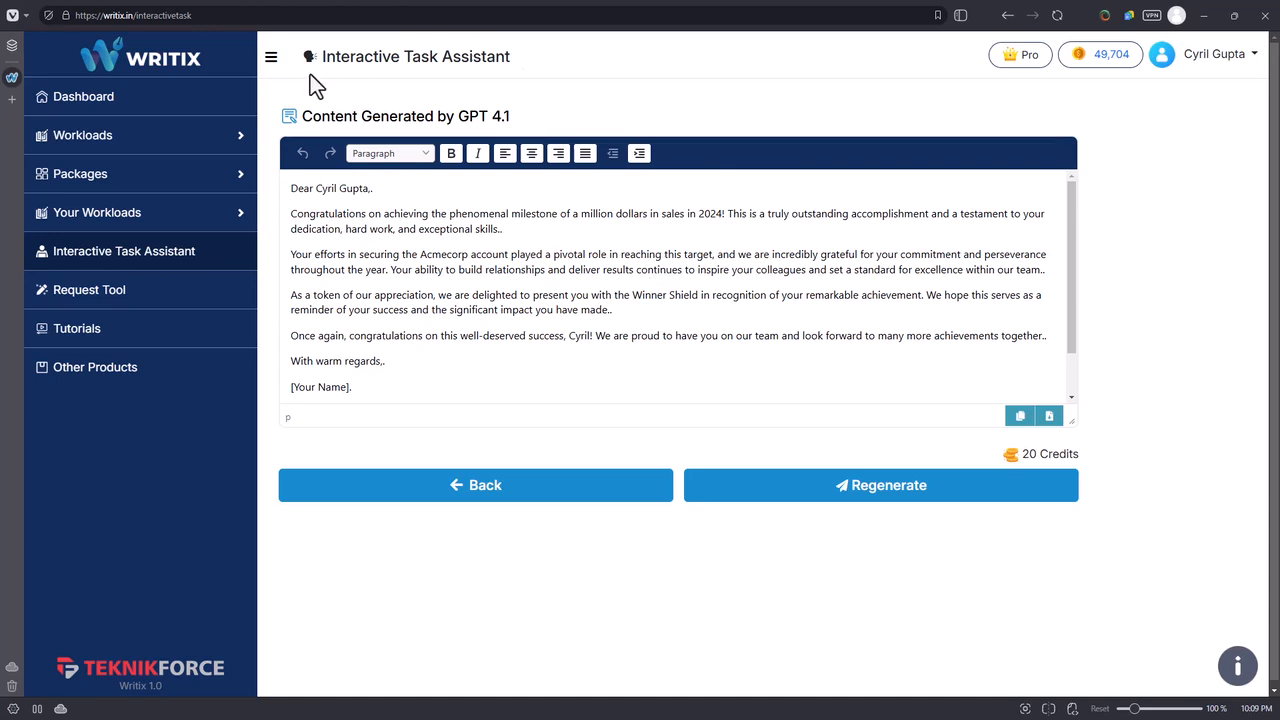
# Open the request form for a new tool and activate its description field.
pyautogui.click(174, 293)
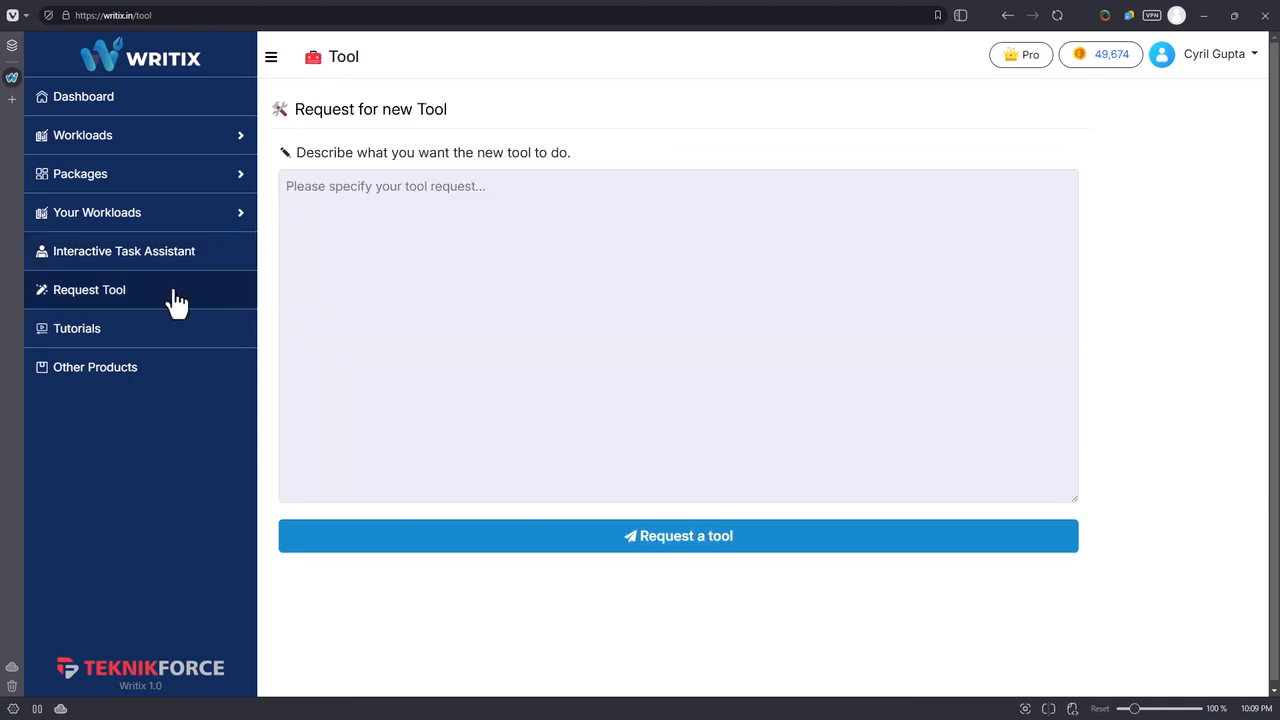
pyautogui.click(379, 291)
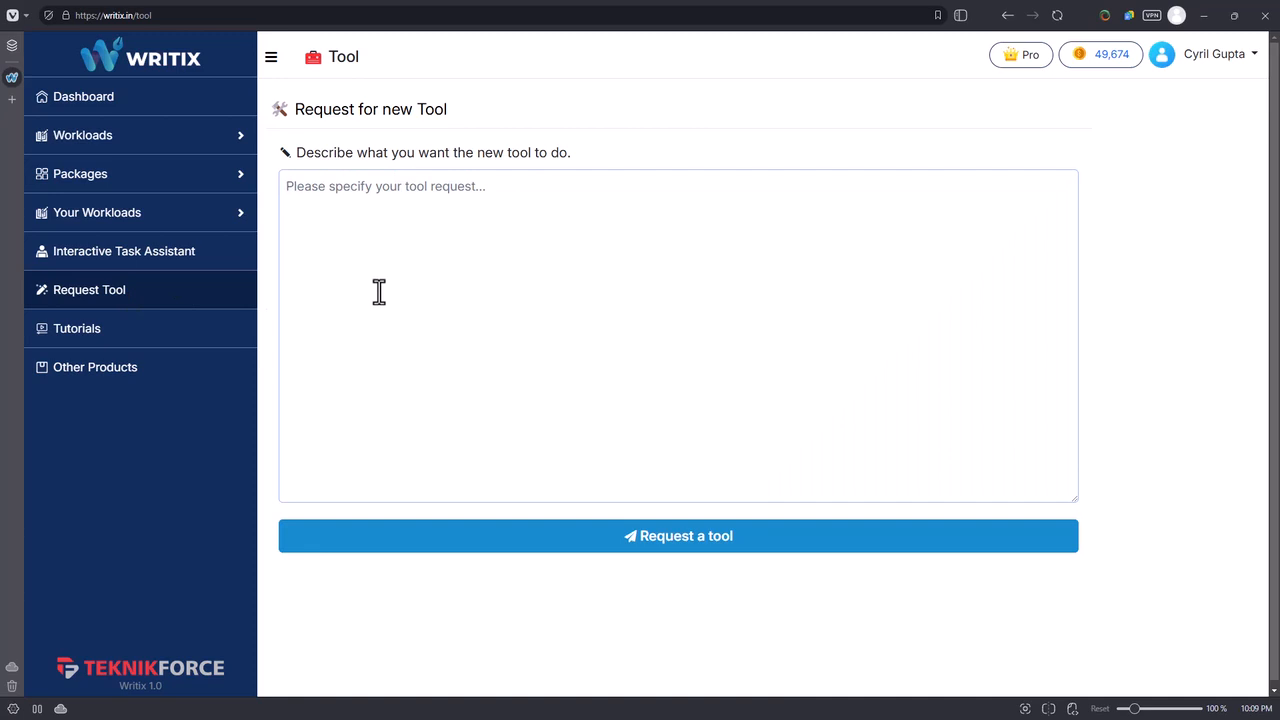